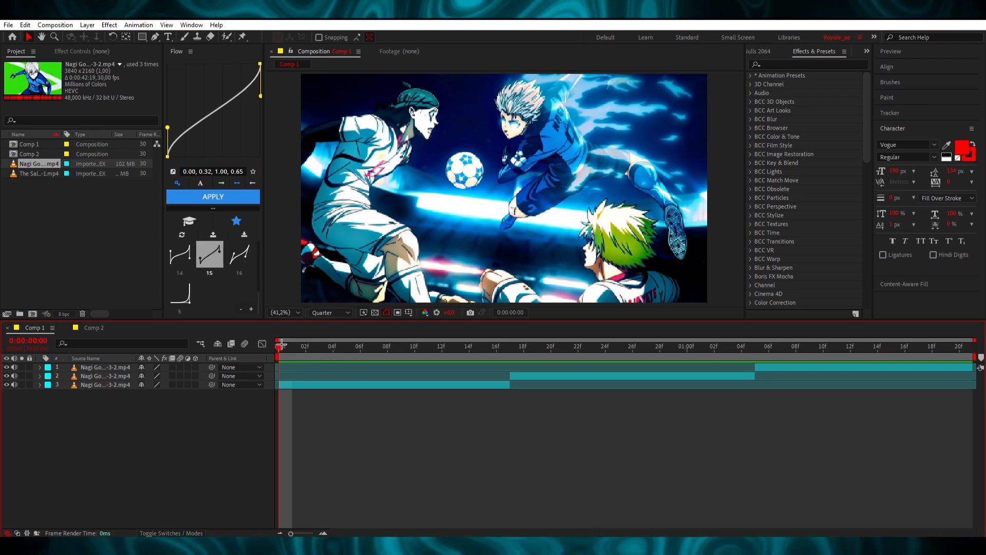
# Step: Review the clips and composition settings of Comp 1, and preview the clips in Comp 2
pyautogui.moveTo(285, 347); pyautogui.dragTo(415, 426)
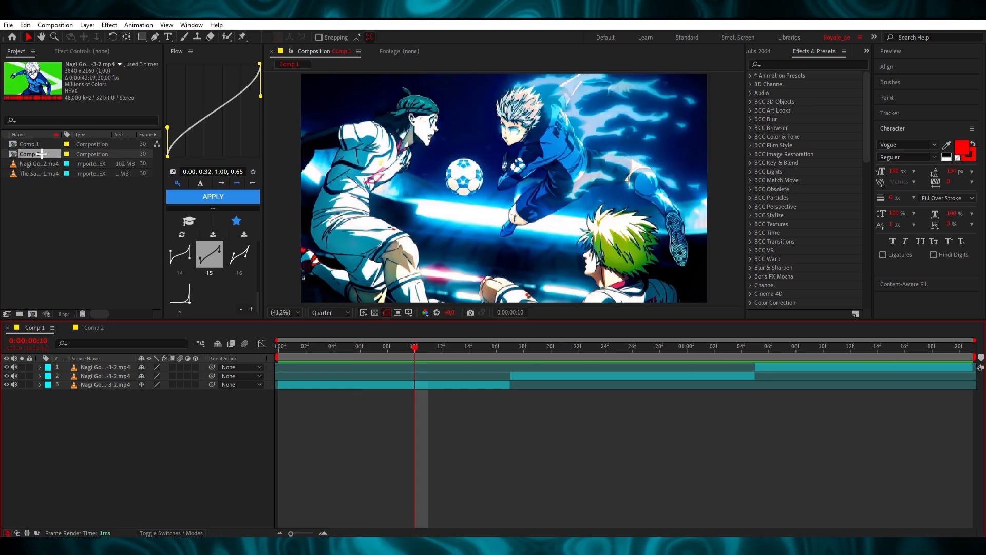
pyautogui.rightClick(34, 144)
pyautogui.click(70, 150)
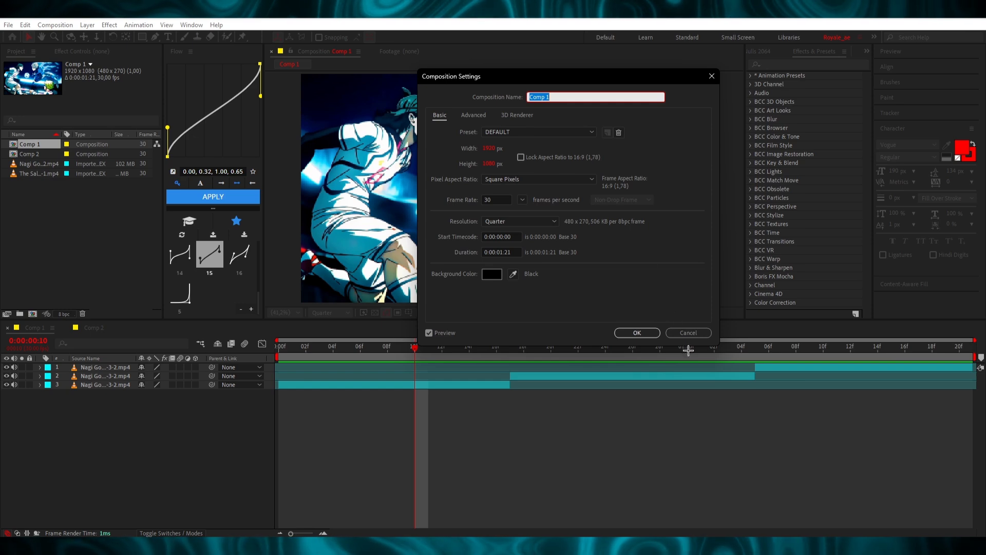
pyautogui.click(688, 333)
pyautogui.click(94, 328)
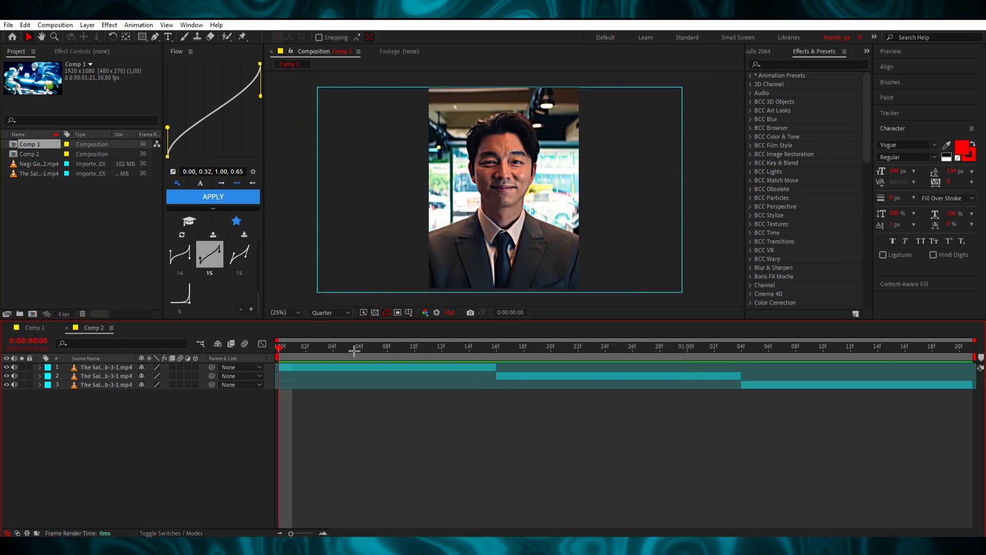
pyautogui.moveTo(282, 349); pyautogui.dragTo(608, 357)
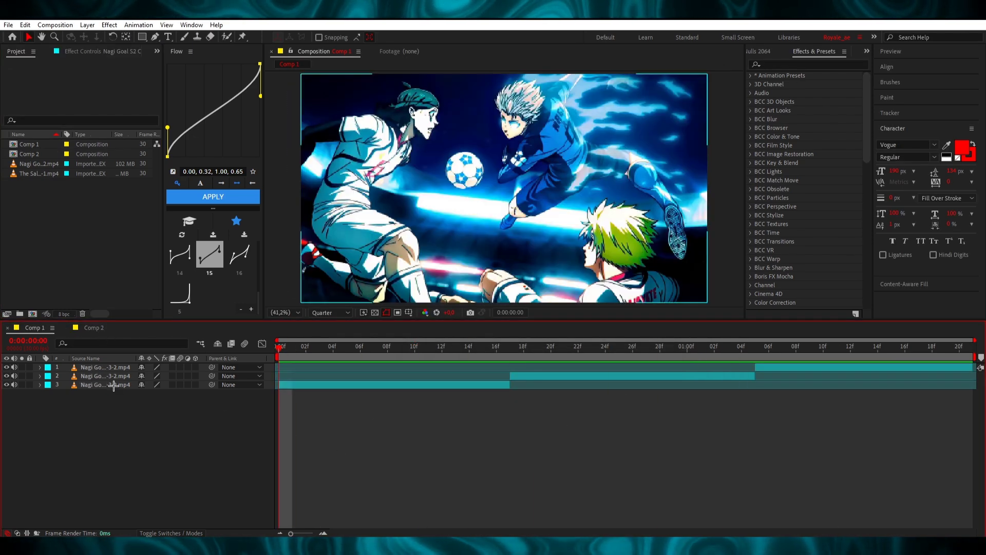
# Step: Enable motion blur for all three clip layers in Comp 1
pyautogui.click(113, 384)
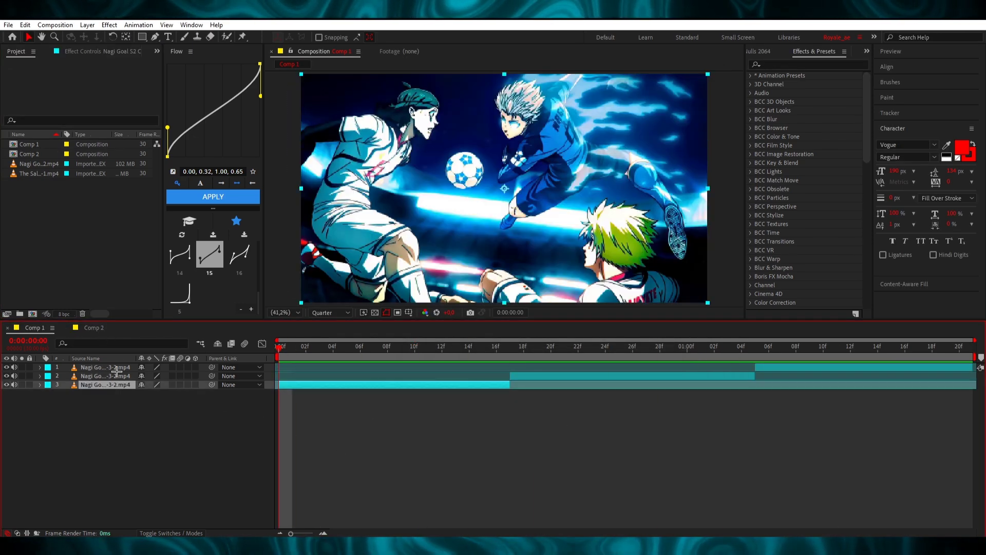
pyautogui.keyDown('shift'); pyautogui.click(116, 368); pyautogui.keyUp('shift')
pyautogui.click(180, 366)
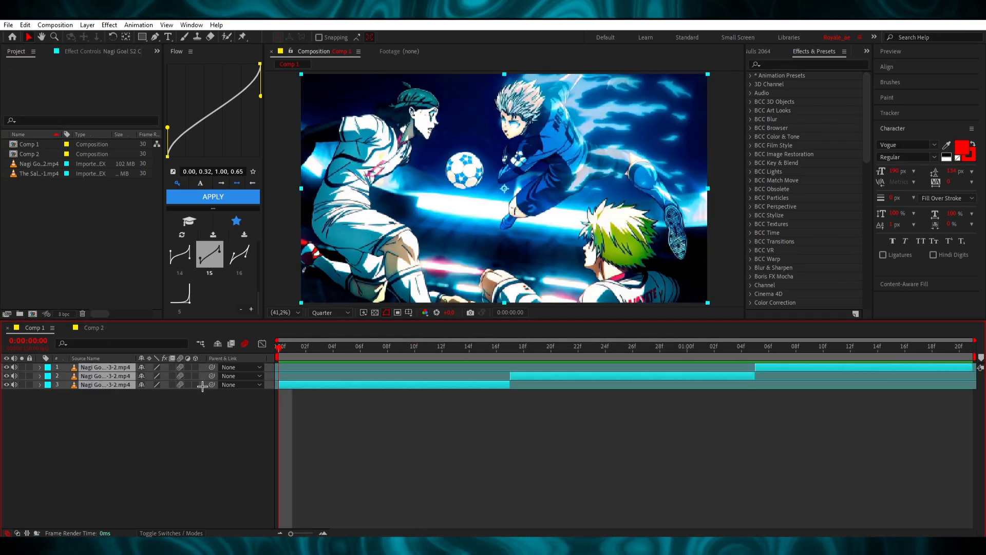
pyautogui.click(462, 431)
# Step: Examine the motion blur shutter and sample values in Comp 1's advanced composition settings
pyautogui.rightClick(74, 146)
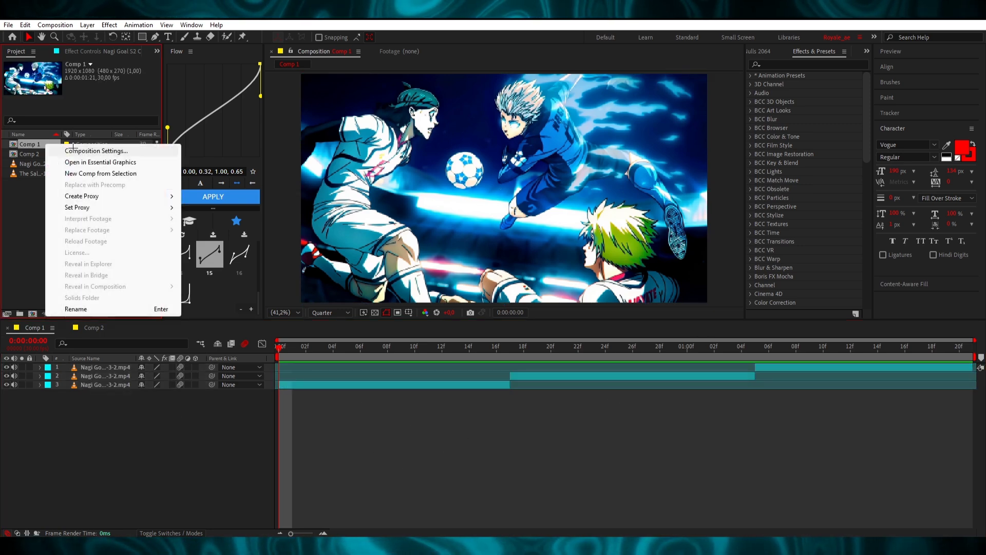
pyautogui.click(74, 150)
pyautogui.click(473, 115)
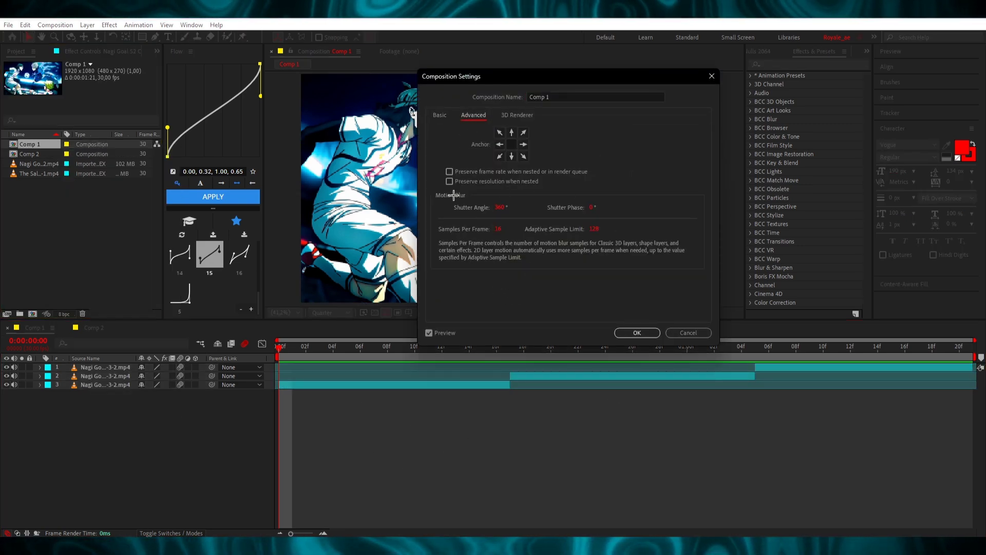
pyautogui.press('Return')
# Step: Try adding one null above the first clip with the Auto Nulls script, using the default order
pyautogui.click(443, 378)
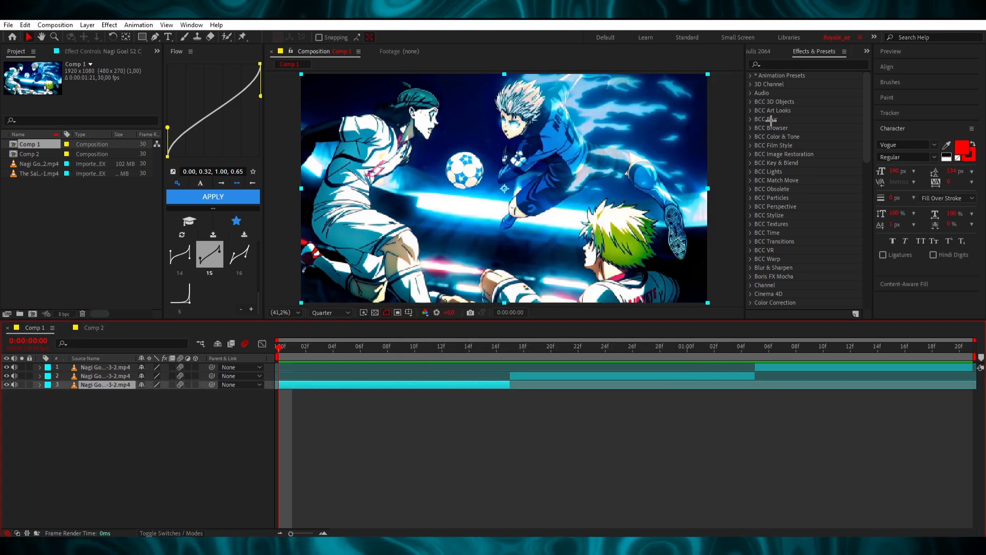
pyautogui.click(759, 51)
pyautogui.click(786, 125)
pyautogui.click(822, 172)
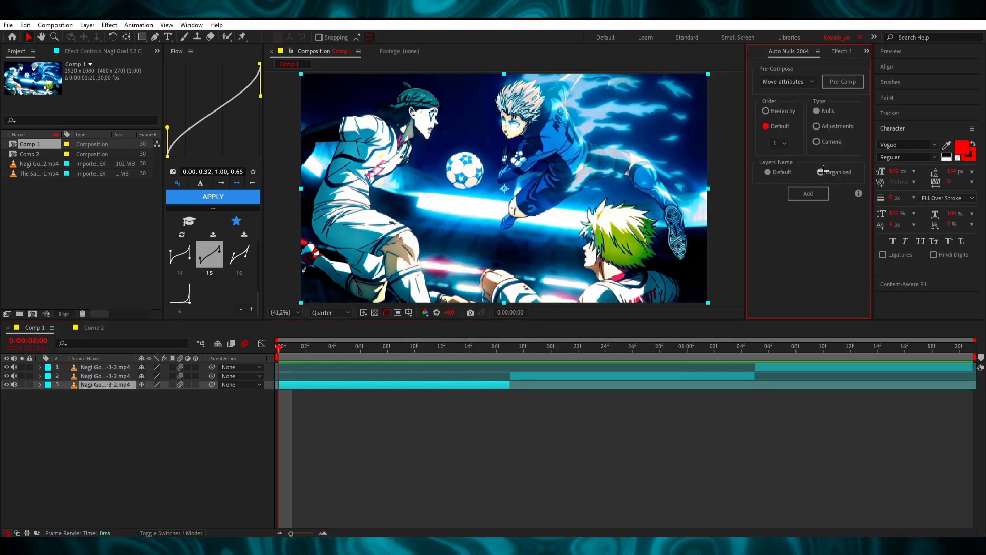
pyautogui.click(812, 195)
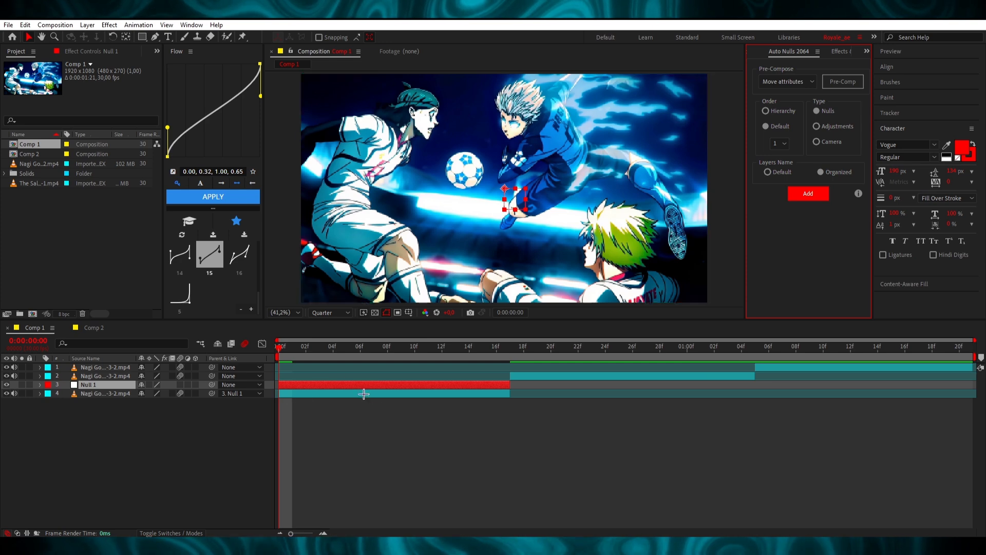
pyautogui.hotkey('ctrl', 'z')
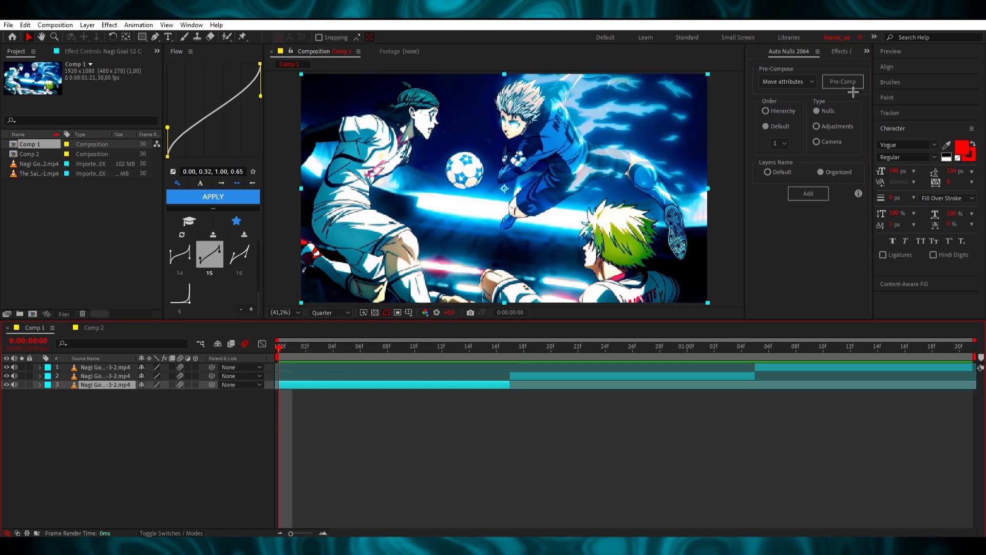
# Step: Add a linked null to the first clip again with Auto Nulls, toggle its visibility, and delete it
pyautogui.rightClick(199, 449)
pyautogui.click(848, 263)
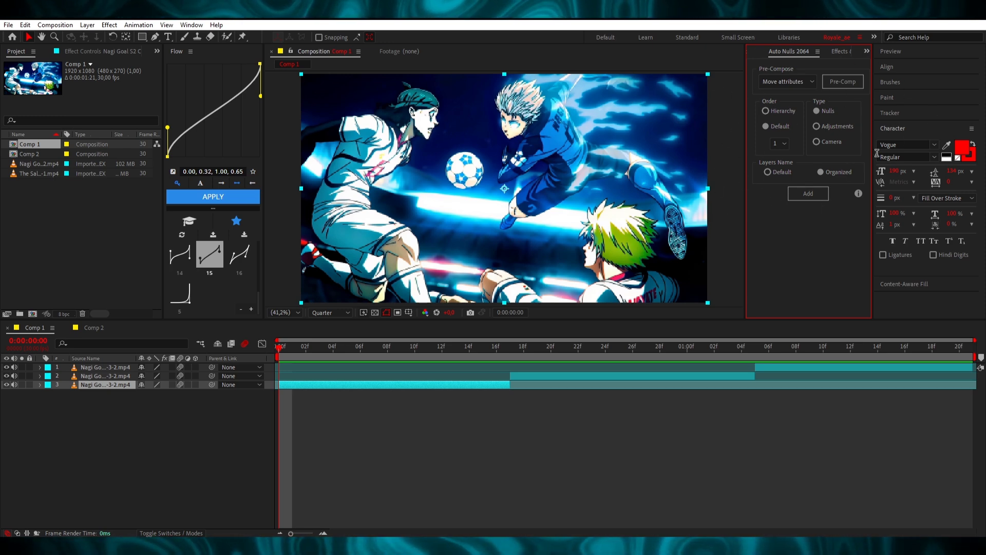
pyautogui.click(809, 193)
pyautogui.click(330, 385)
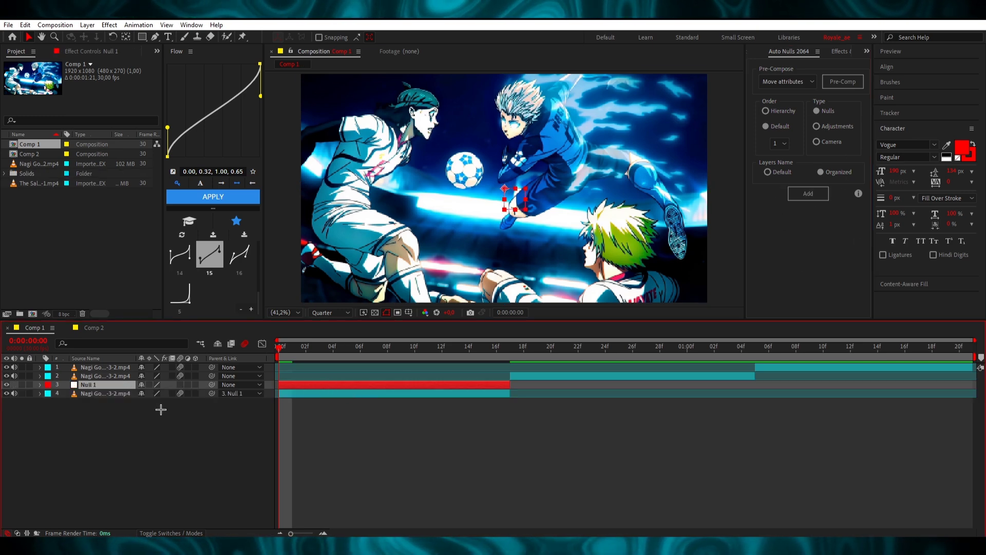
pyautogui.click(6, 385)
pyautogui.click(6, 385)
pyautogui.click(408, 420)
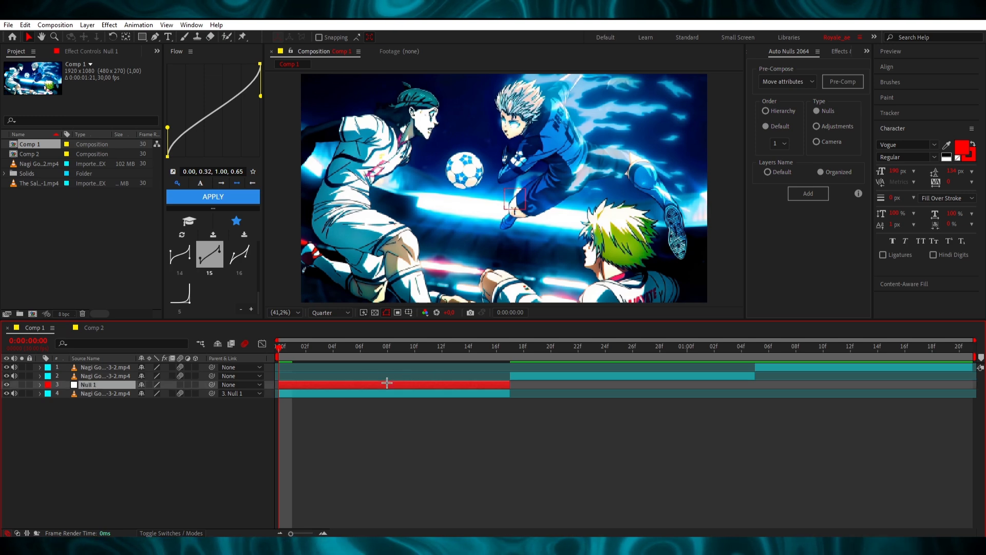
pyautogui.click(589, 382)
pyautogui.press('Delete')
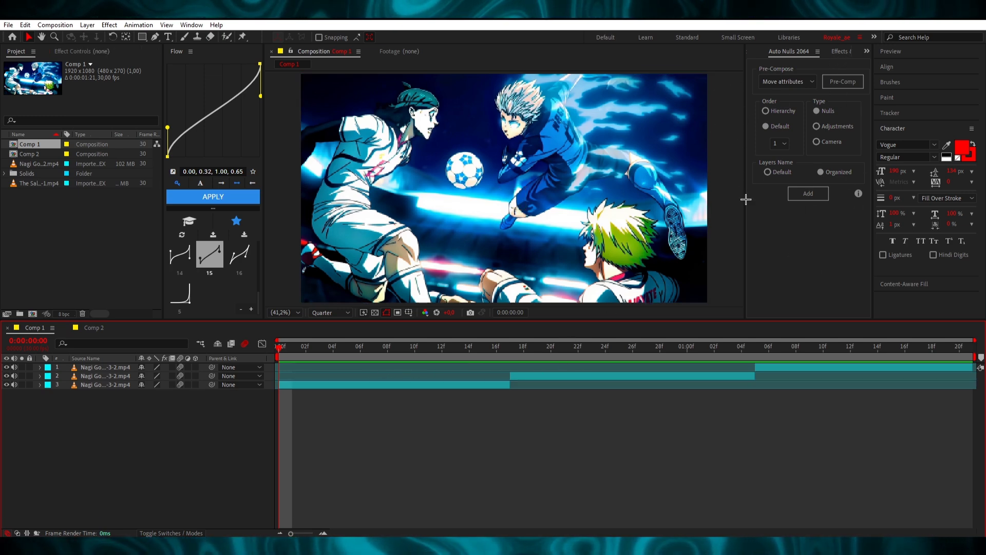
# Step: Create a new null object directly above the first clip's layer
pyautogui.click(308, 385)
pyautogui.rightClick(181, 422)
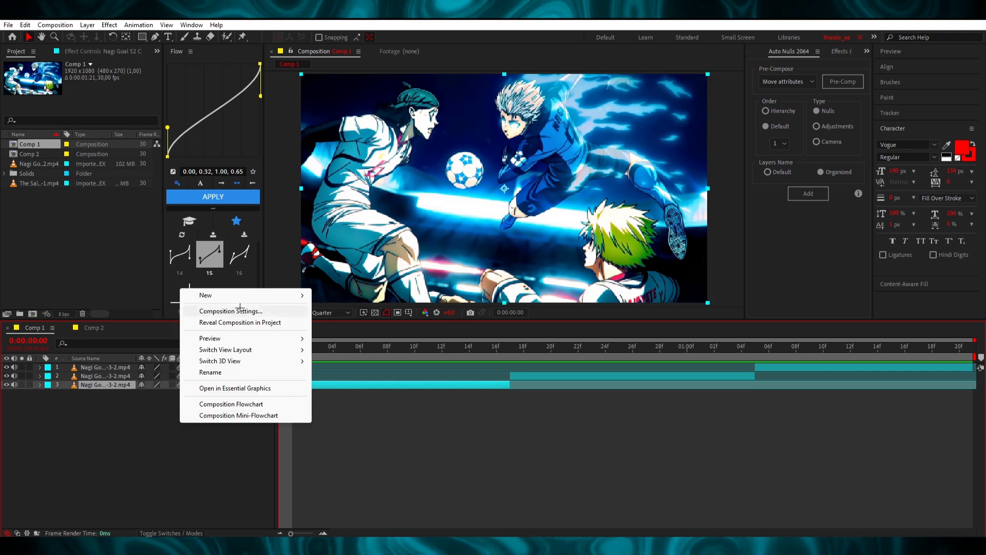
pyautogui.moveTo(232, 295)
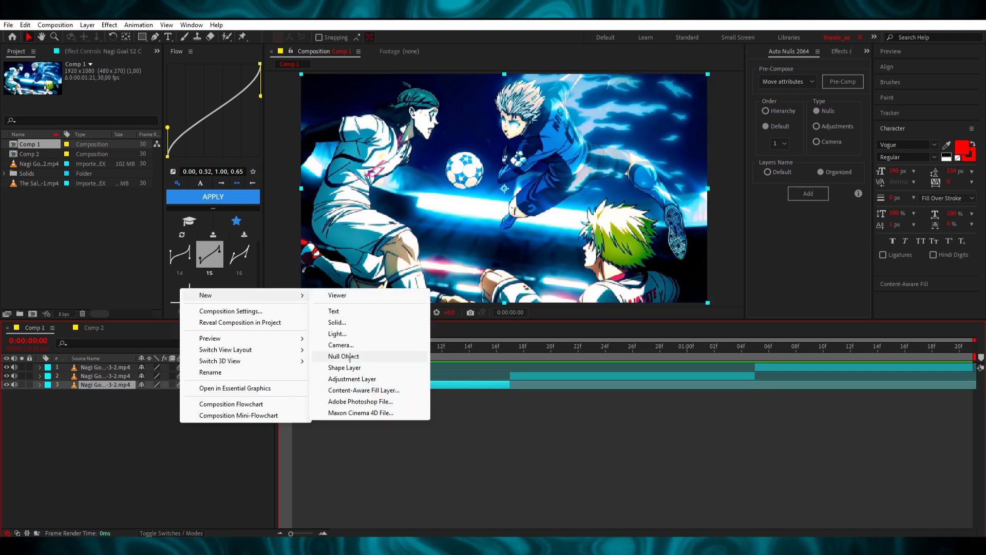
pyautogui.click(349, 356)
# Step: Split the null at the clip boundaries, starting at frame 17, and place each piece above its matching clip
pyautogui.click(517, 418)
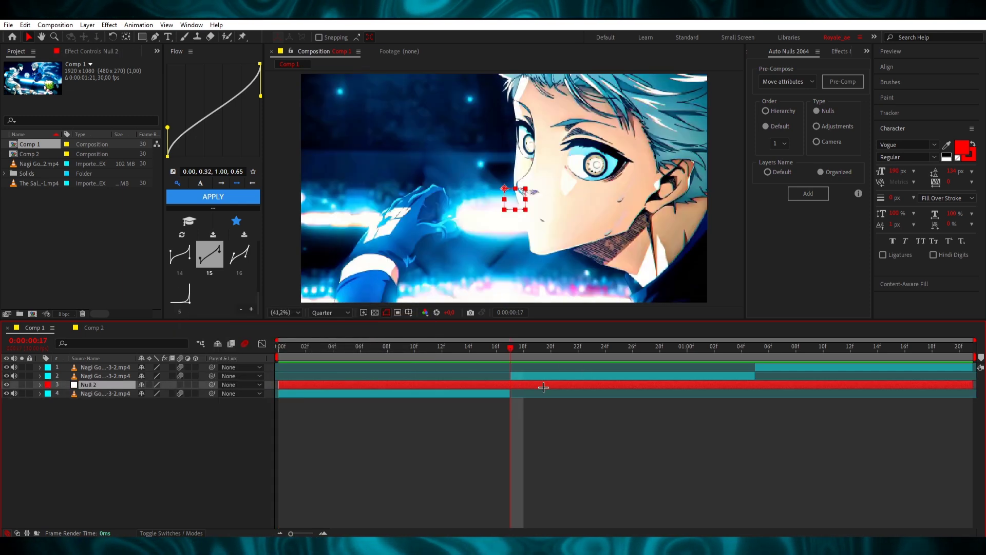
pyautogui.hotkey('ctrl', 'shift', 'd')
pyautogui.moveTo(119, 386); pyautogui.dragTo(119, 372)
pyautogui.click(756, 351)
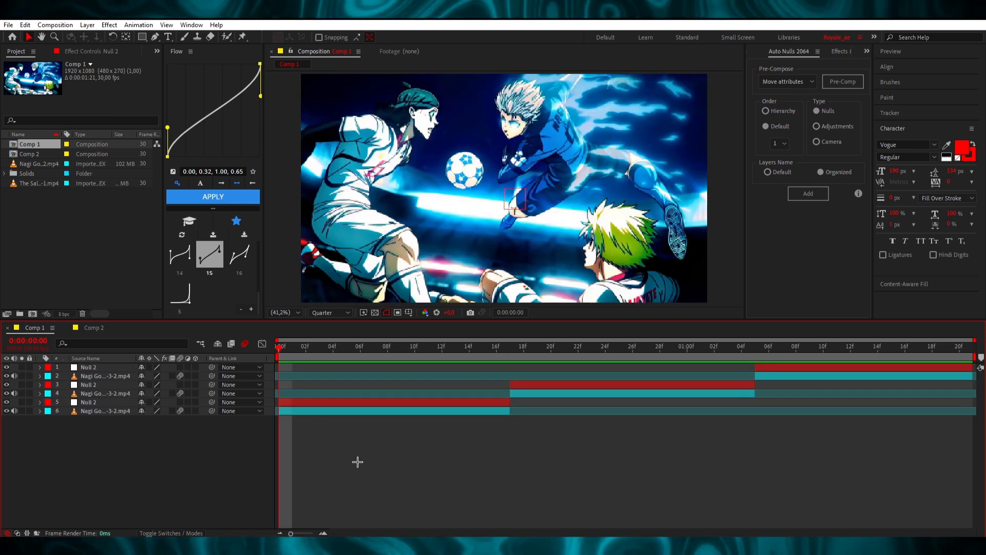
# Step: Parent the first clip to the null directly above it, and parent that null to the upper null
pyautogui.click(375, 437)
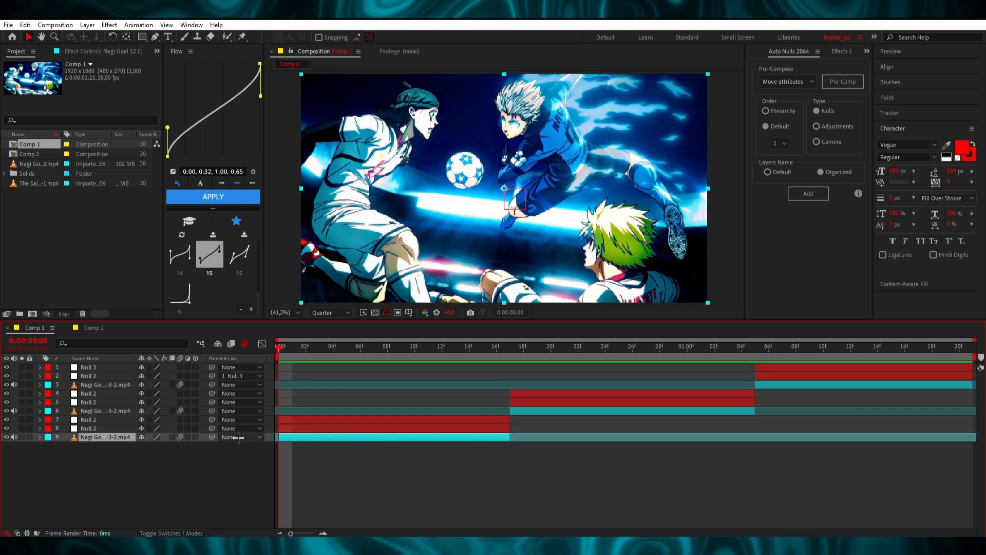
pyautogui.moveTo(189, 434); pyautogui.dragTo(104, 428)
pyautogui.moveTo(206, 428); pyautogui.dragTo(115, 419)
# Step: Try scaling up the first clip's lower null, undo the change and collapse its Scale property
pyautogui.click(298, 425)
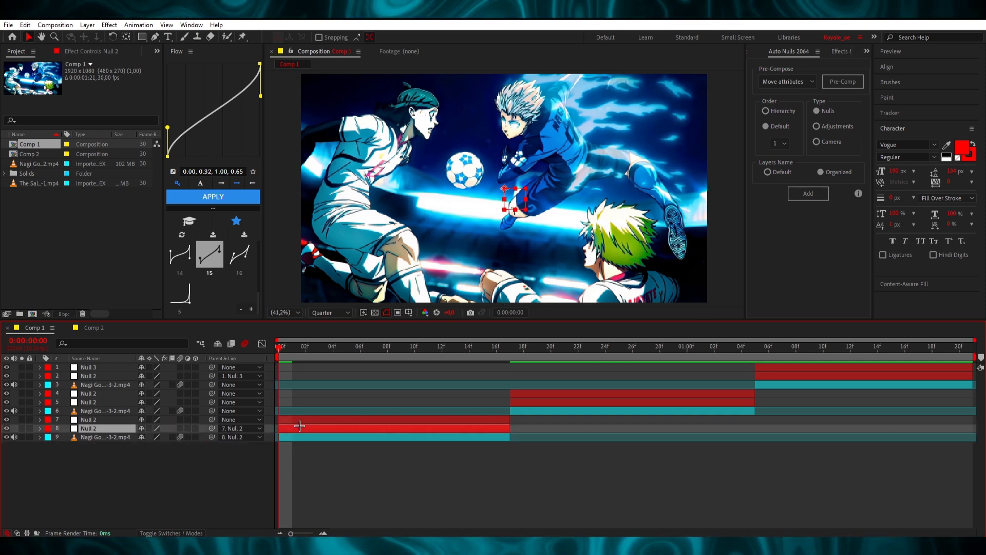
pyautogui.press('s')
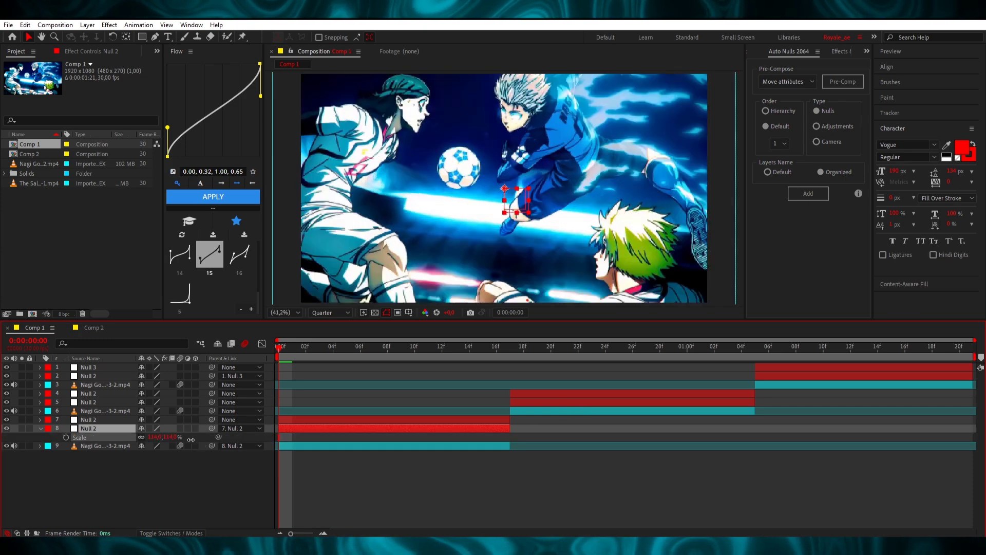
pyautogui.moveTo(157, 438); pyautogui.dragTo(150, 445)
pyautogui.hotkey('ctrl', 'z')
pyautogui.click(440, 483)
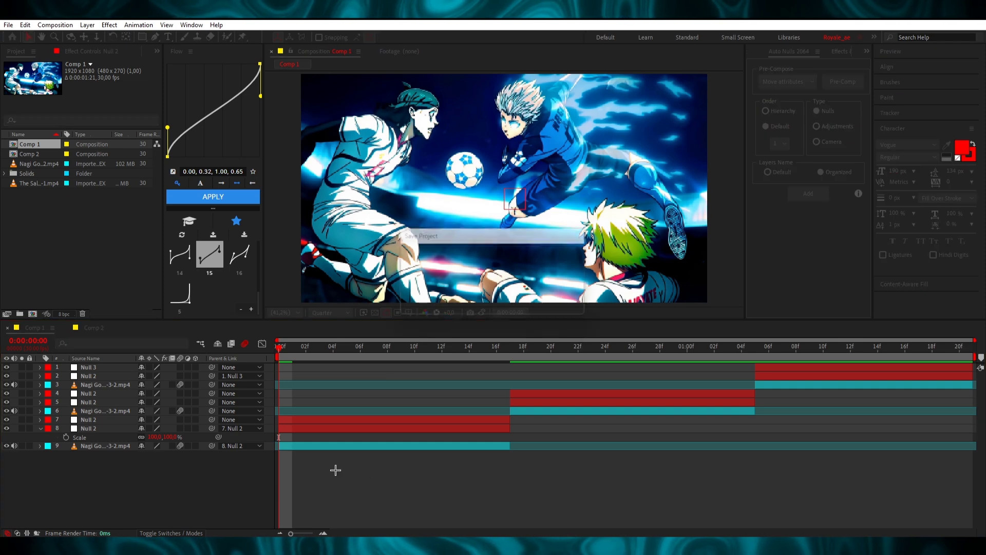
pyautogui.press('u')
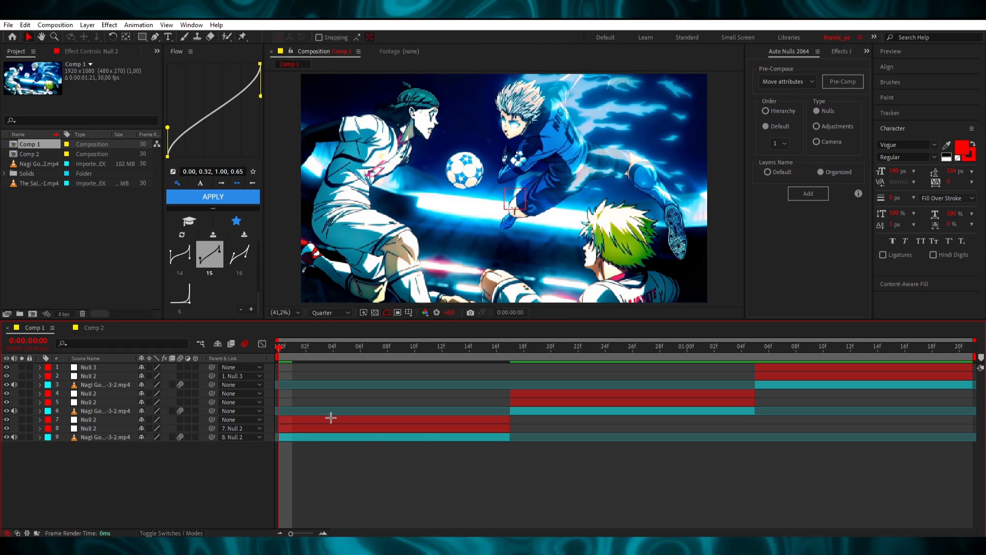
# Step: Apply the Motion Tile effect with mirrored edges to the first clip and reset its Tile Center
pyautogui.click(305, 427)
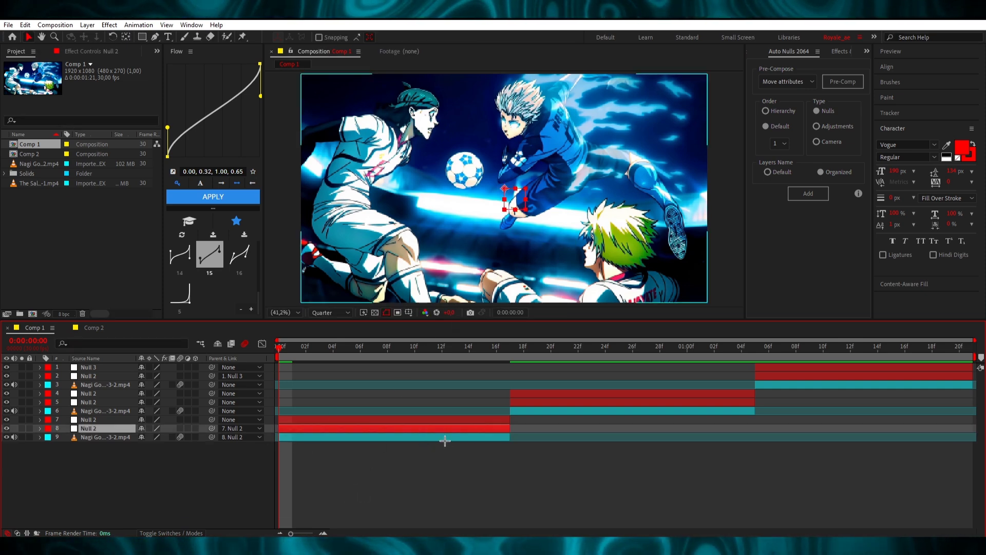
pyautogui.click(443, 438)
pyautogui.hotkey('ctrl', 'space')
pyautogui.press('Return')
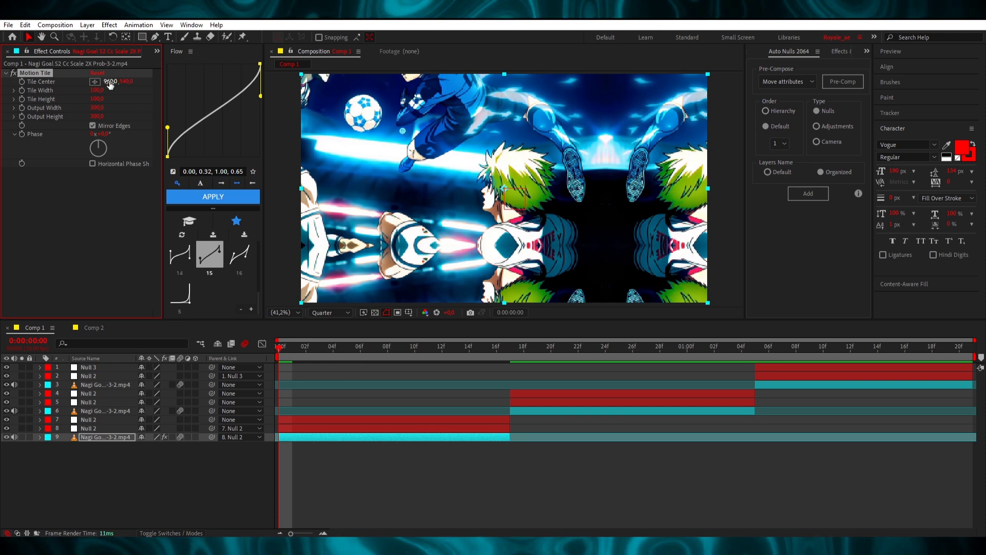
pyautogui.rightClick(110, 85)
pyautogui.click(128, 179)
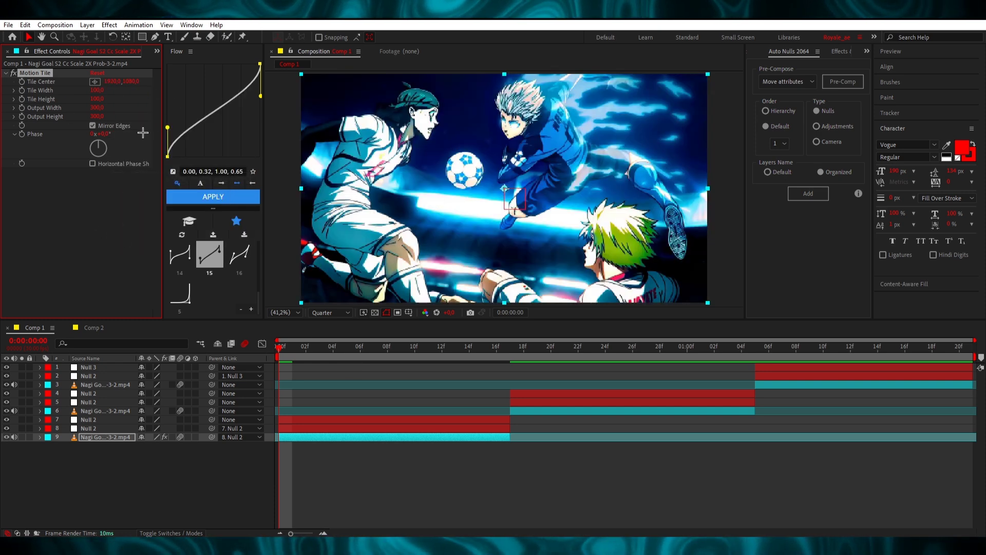
# Step: Animate the first clip's lower null from 250% scale at frame 0 to 100% at frame 17
pyautogui.click(307, 429)
pyautogui.press('s')
pyautogui.click(66, 437)
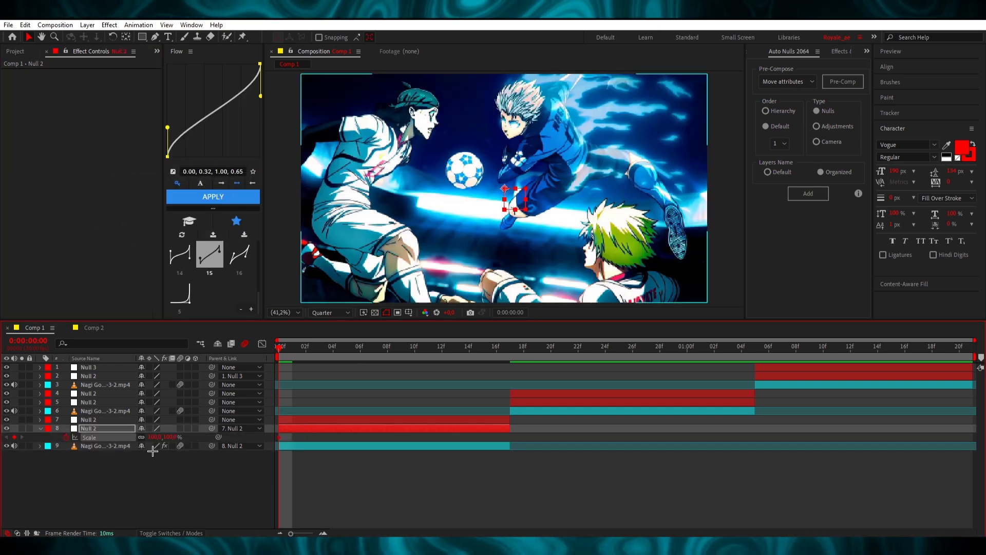
pyautogui.moveTo(279, 437); pyautogui.dragTo(510, 459)
pyautogui.click(509, 459)
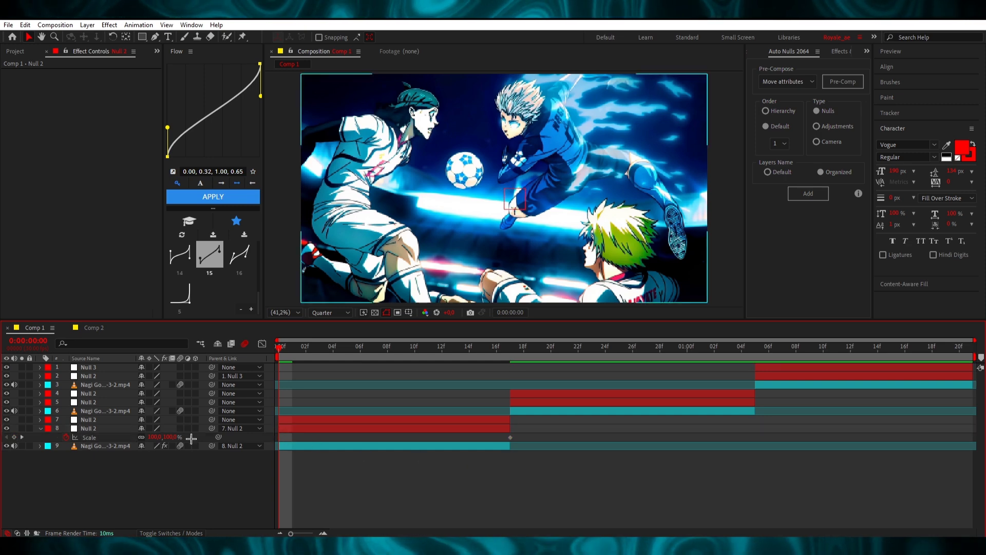
pyautogui.click(155, 437)
pyautogui.write('250')
pyautogui.press('Return')
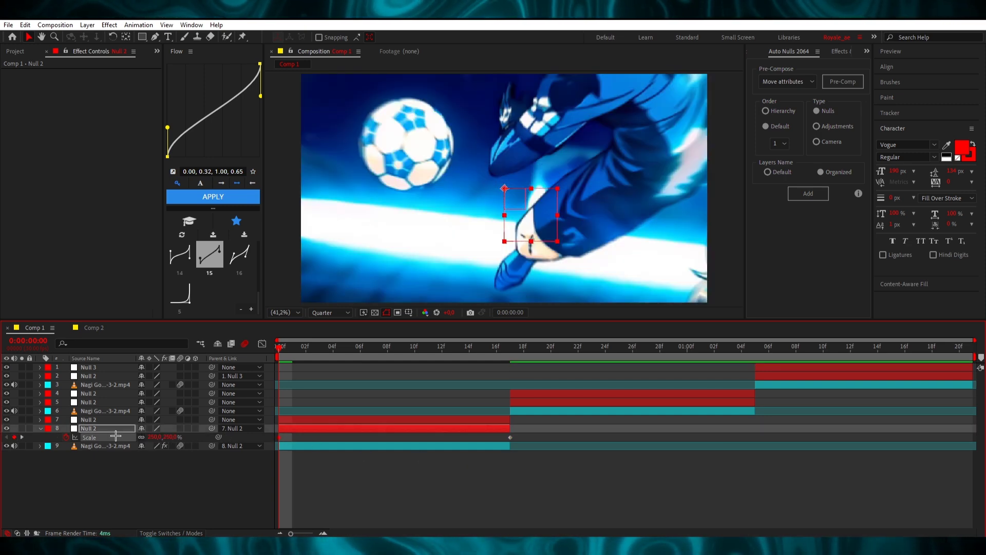
# Step: Shape the null's scale value graph into a steep initial drop with a long ease-out, and preview the motion
pyautogui.click(262, 344)
pyautogui.rightClick(334, 406)
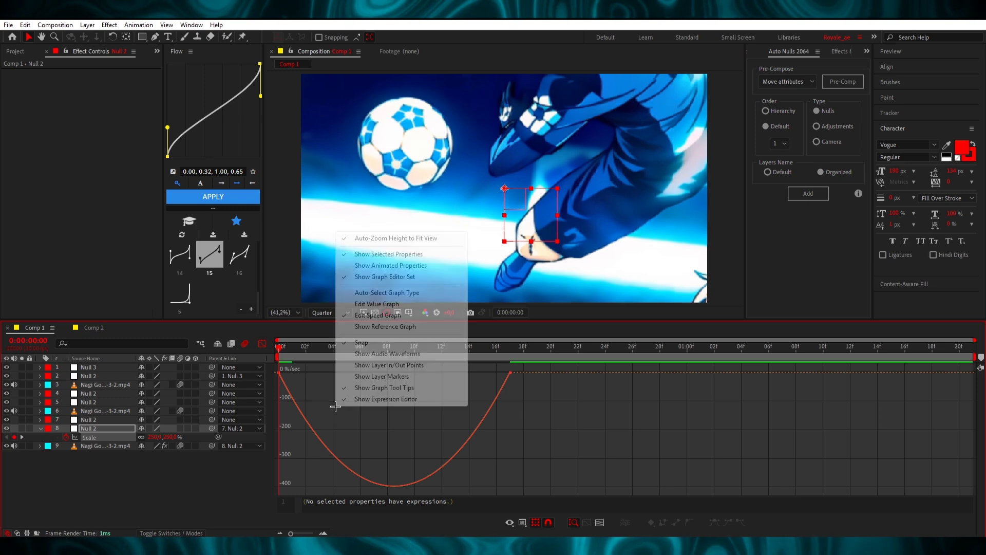
pyautogui.click(400, 304)
pyautogui.click(333, 387)
pyautogui.moveTo(355, 372); pyautogui.dragTo(291, 482)
pyautogui.moveTo(433, 486); pyautogui.dragTo(295, 486)
pyautogui.press('space')
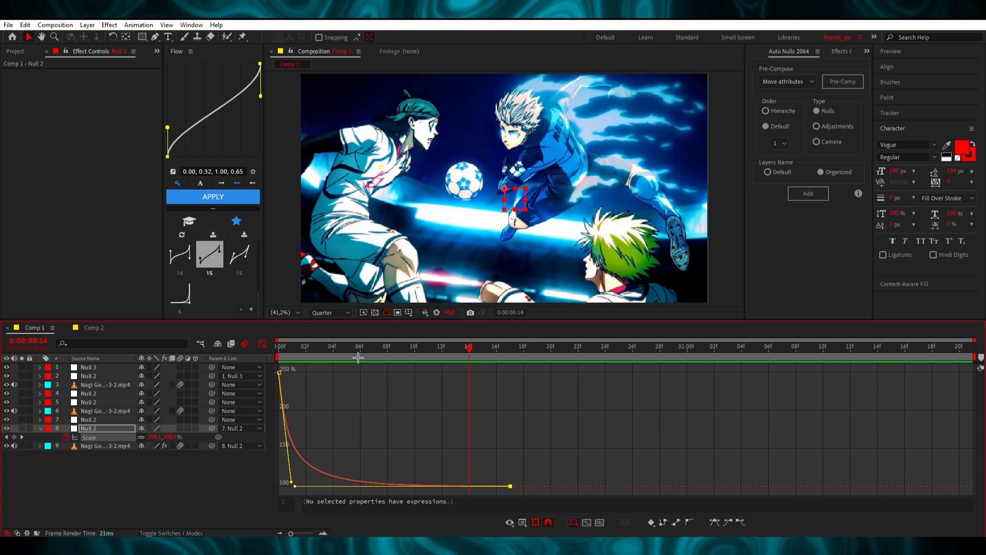
pyautogui.click(263, 344)
# Step: Keyframe the first clip's upper null's Position and Scale at frame 11, and separate its Position dimensions
pyautogui.click(376, 420)
pyautogui.moveTo(465, 353); pyautogui.dragTo(429, 353)
pyautogui.press('s')
pyautogui.hotkey('shift', 'p')
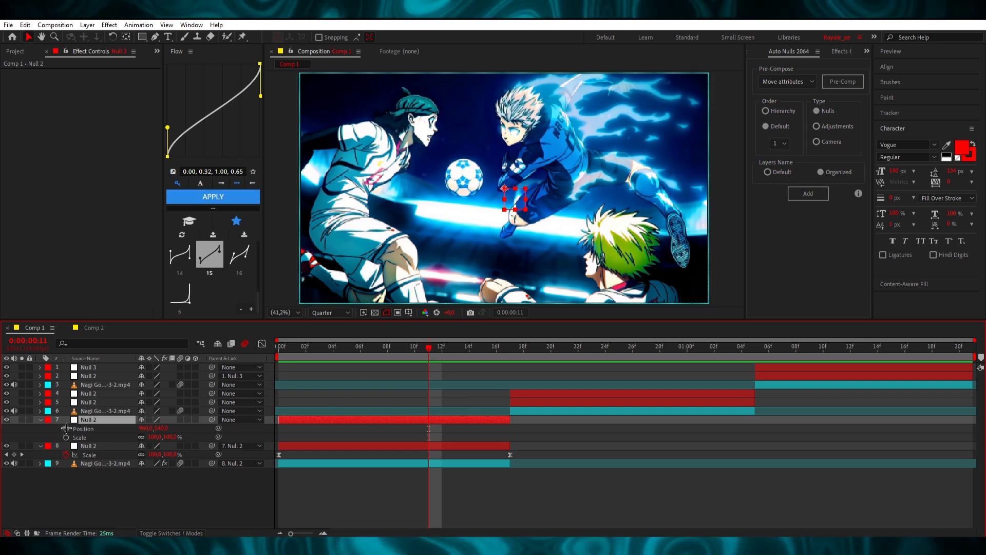
pyautogui.rightClick(81, 429)
pyautogui.click(128, 295)
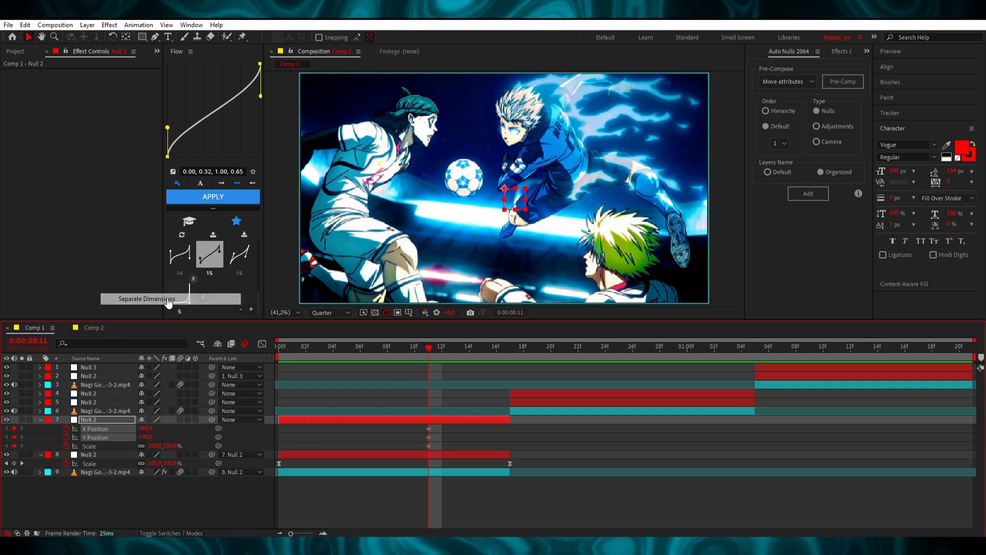
# Step: Separate the Position dimensions of the first clip's upper null and move its Position and Scale keyframes to frame 0
pyautogui.hotkey('ctrl', 'z')
pyautogui.rightClick(103, 428)
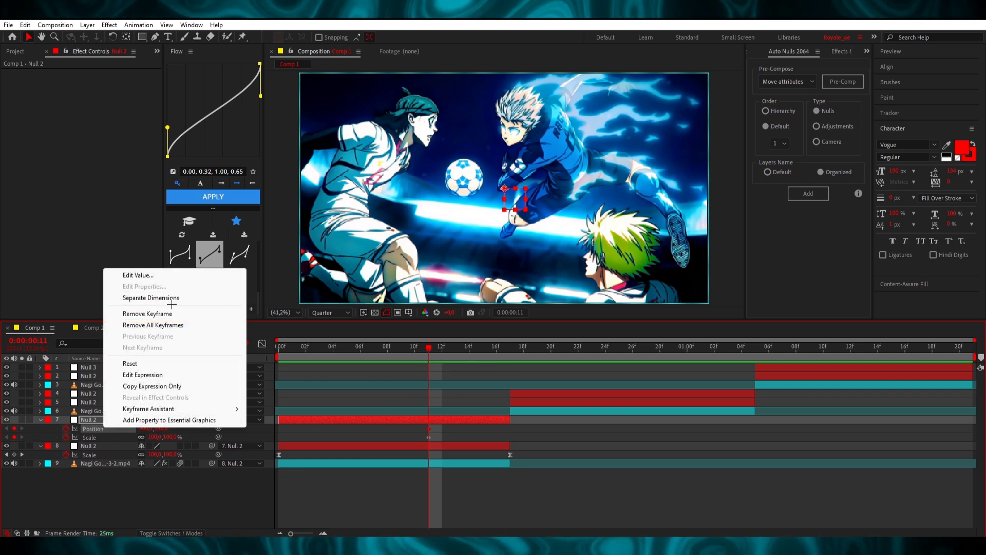
pyautogui.click(126, 295)
pyautogui.moveTo(440, 426); pyautogui.dragTo(283, 453)
pyautogui.click(218, 447)
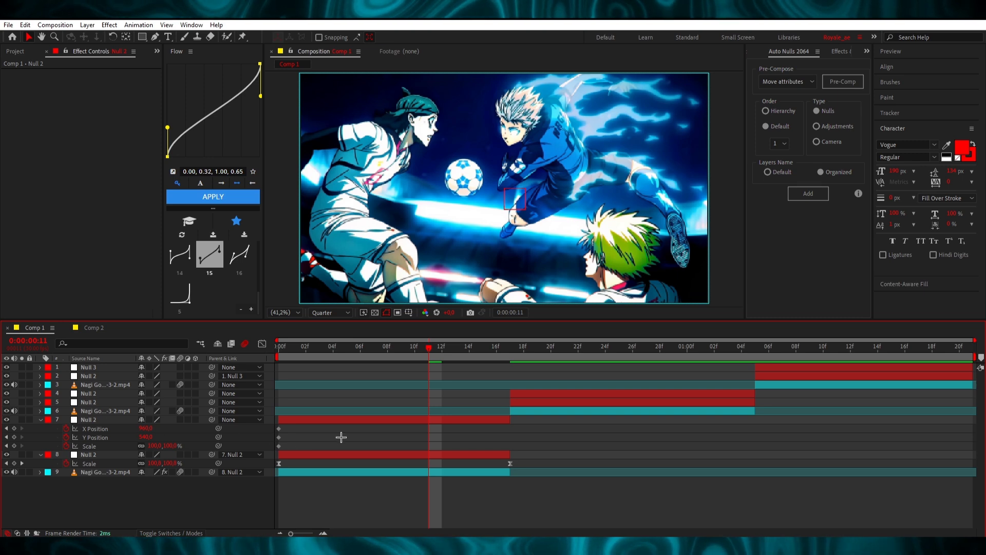
# Step: At frame 16, enlarge the upper null to about 273% and reposition it to frame the white-haired player's face, moving those keyframes to frame 17
pyautogui.moveTo(435, 350); pyautogui.dragTo(496, 350)
pyautogui.moveTo(156, 445); pyautogui.dragTo(496, 438)
pyautogui.moveTo(146, 428); pyautogui.dragTo(48, 429)
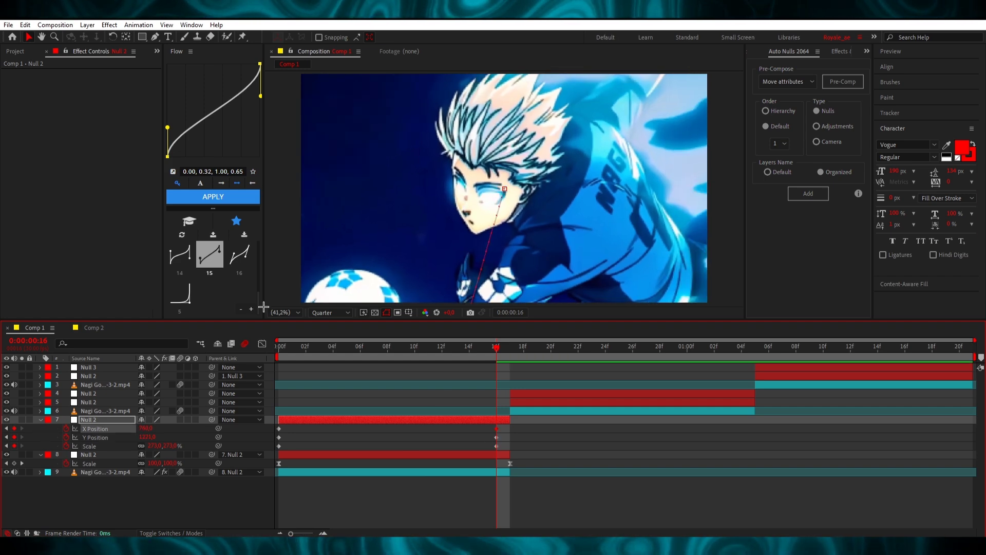
pyautogui.click(503, 438)
pyautogui.moveTo(504, 427); pyautogui.dragTo(510, 447)
pyautogui.click(544, 442)
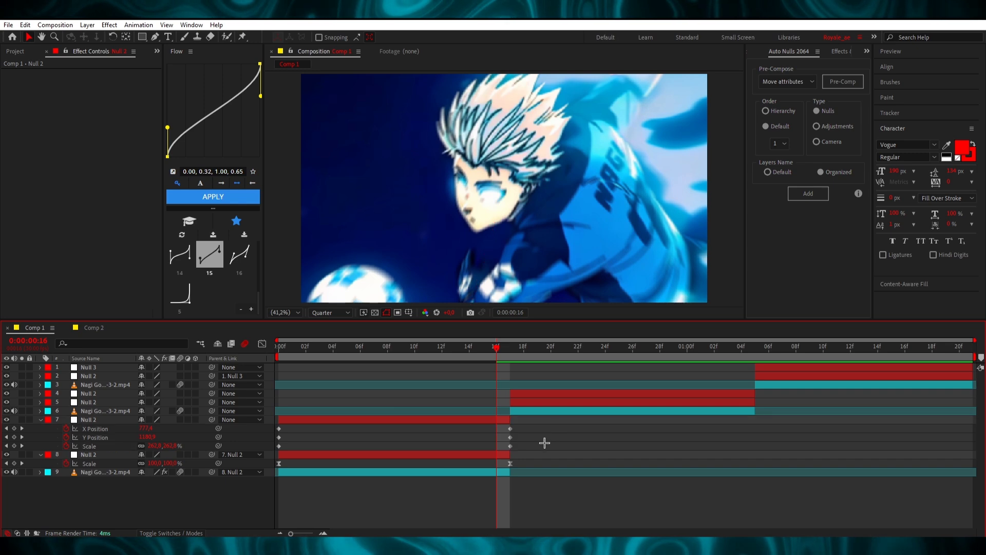
# Step: Apply Easy Ease to the upper null's X Position, Y Position and Scale keyframes
pyautogui.moveTo(474, 352); pyautogui.dragTo(272, 381)
pyautogui.click(114, 430)
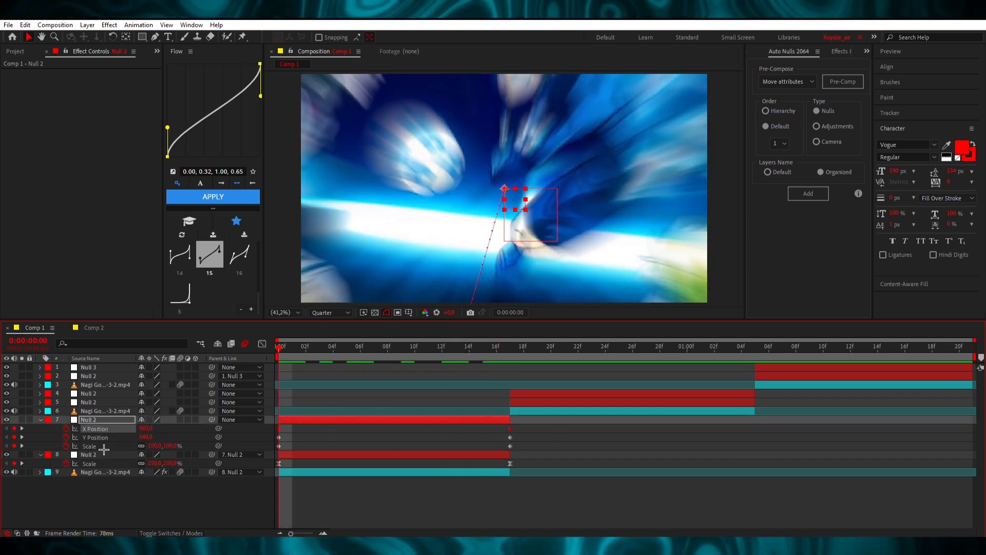
pyautogui.keyDown('shift'); pyautogui.click(109, 446); pyautogui.keyUp('shift')
pyautogui.press('F9')
pyautogui.click(305, 433)
pyautogui.click(130, 447)
# Step: Shape the upper null's Scale value graph into a long flat start with a steep final rise, and read the curve into Flow
pyautogui.hotkey('shift', 'F3')
pyautogui.press('=')
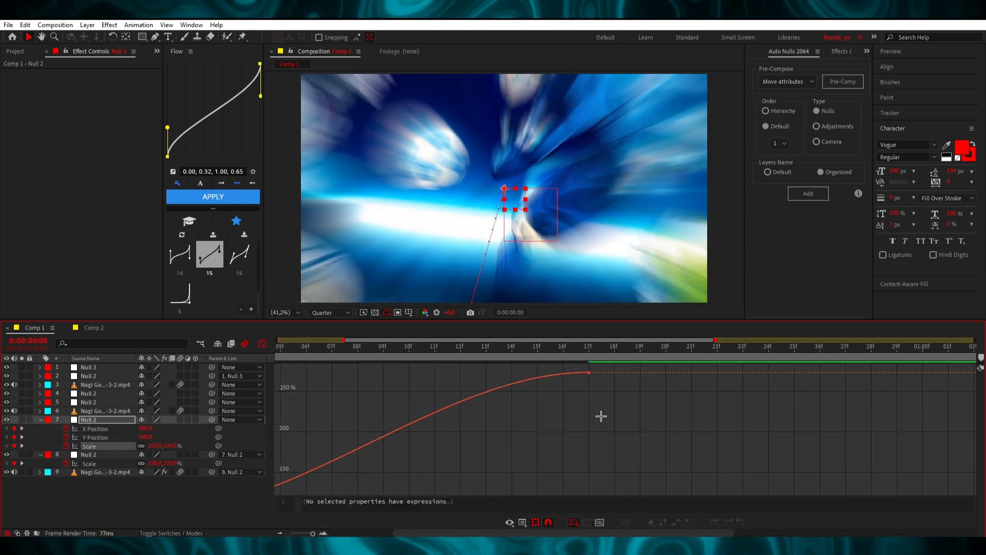
pyautogui.press('-')
pyautogui.click(511, 373)
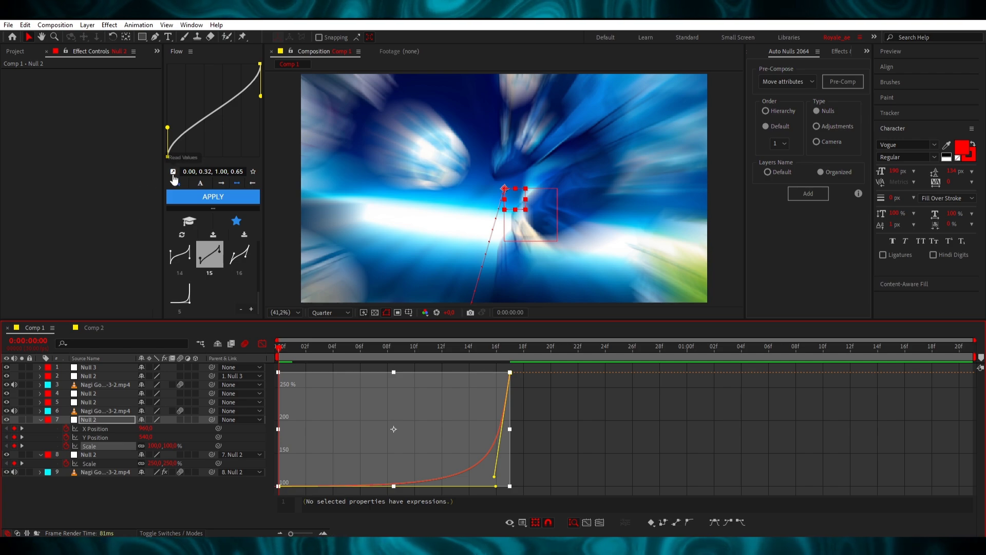
pyautogui.click(173, 172)
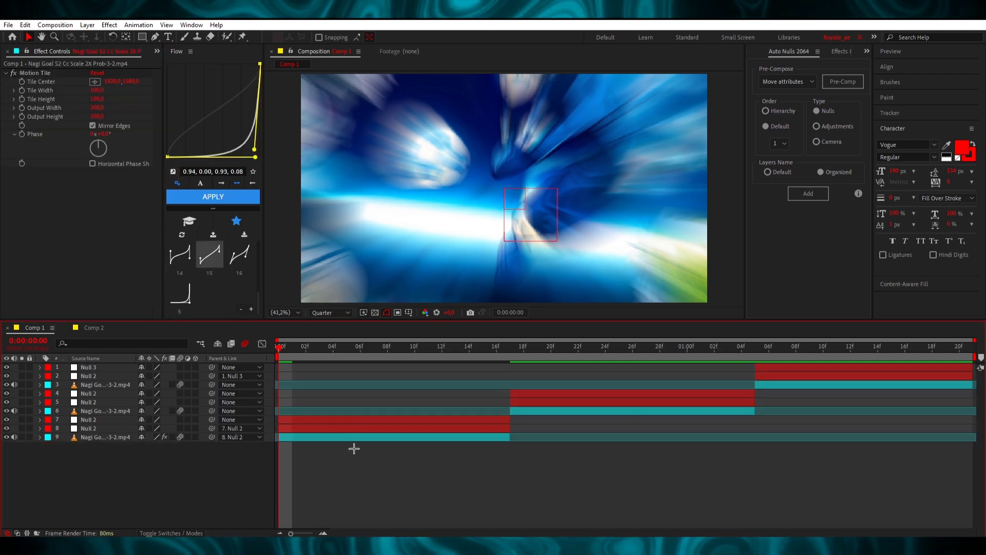
# Step: Preview the first clip's zoom and movement from the start of the composition
pyautogui.press('space')
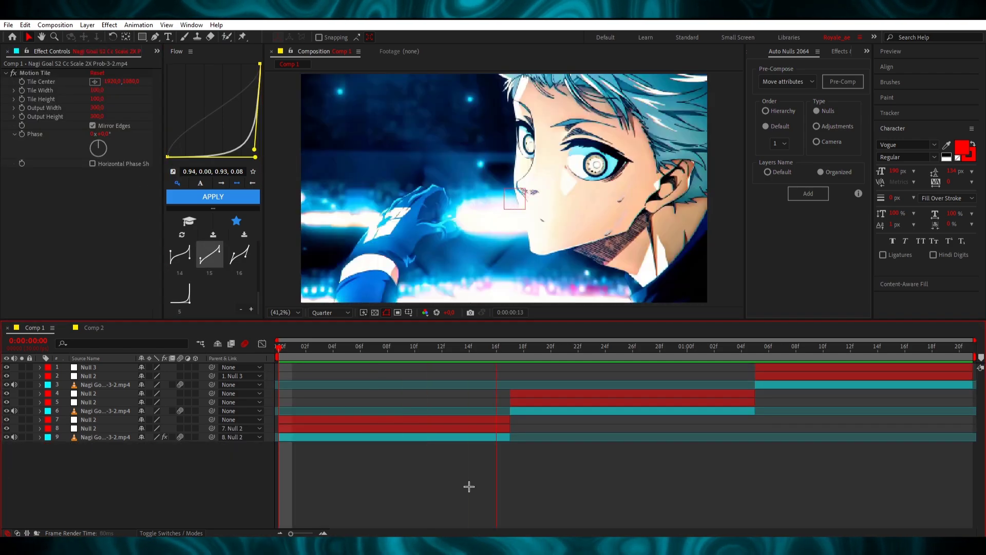
pyautogui.press('space')
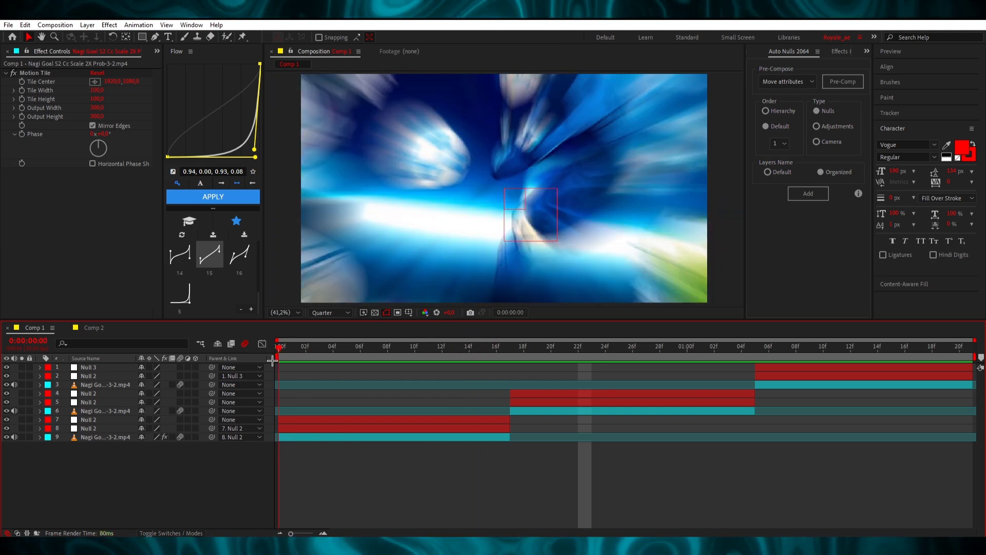
pyautogui.press('space')
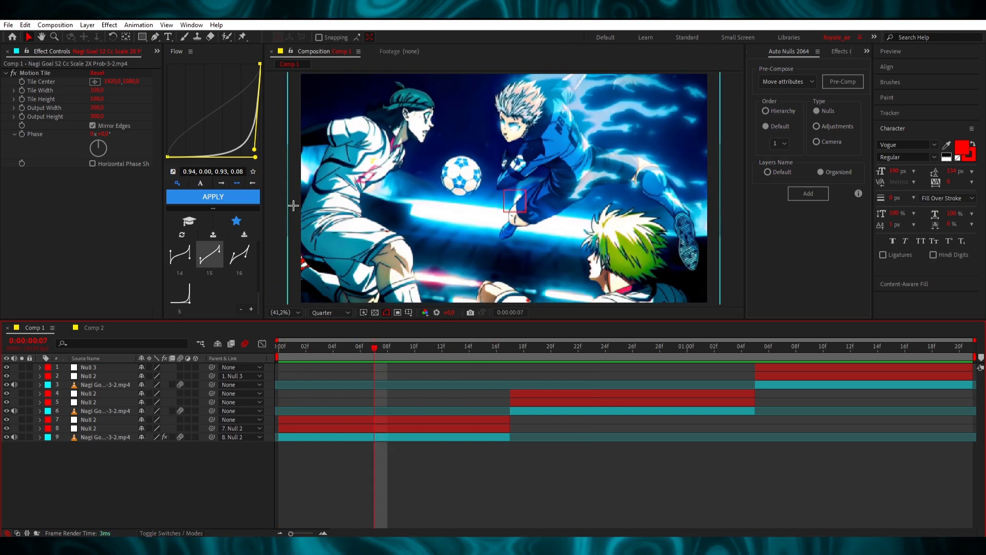
# Step: Adjust the first clip's upper null Scale graph so it dips slightly below 100% before the steep rise
pyautogui.click(95, 419)
pyautogui.press('u')
pyautogui.click(103, 443)
pyautogui.click(262, 344)
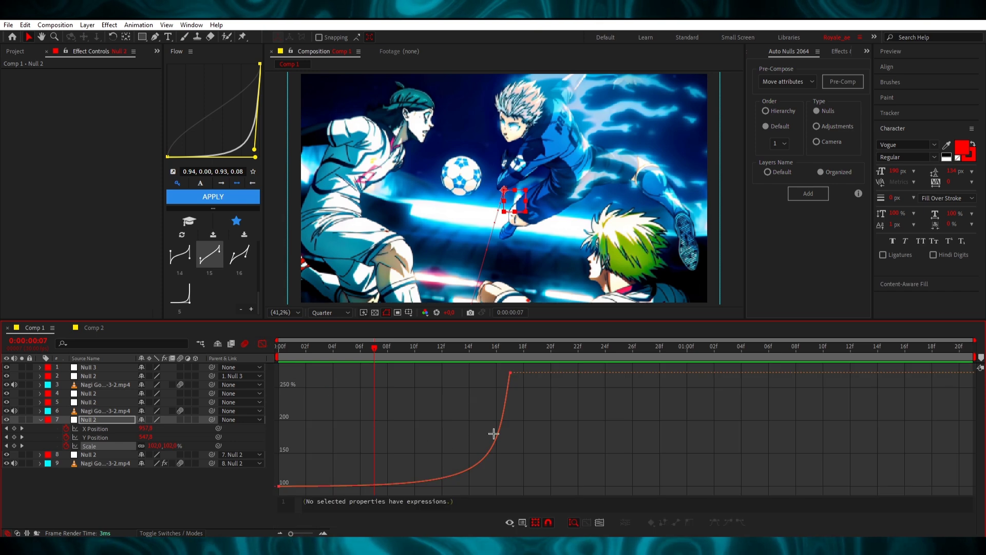
pyautogui.scroll(1, 509, 487)
pyautogui.scroll(-1, 509, 486)
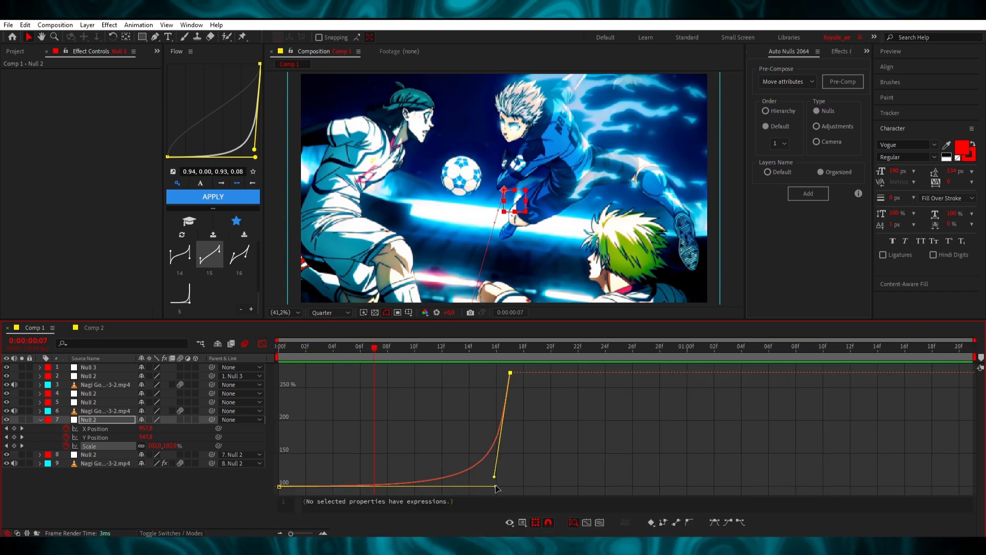
pyautogui.moveTo(496, 487); pyautogui.dragTo(480, 486)
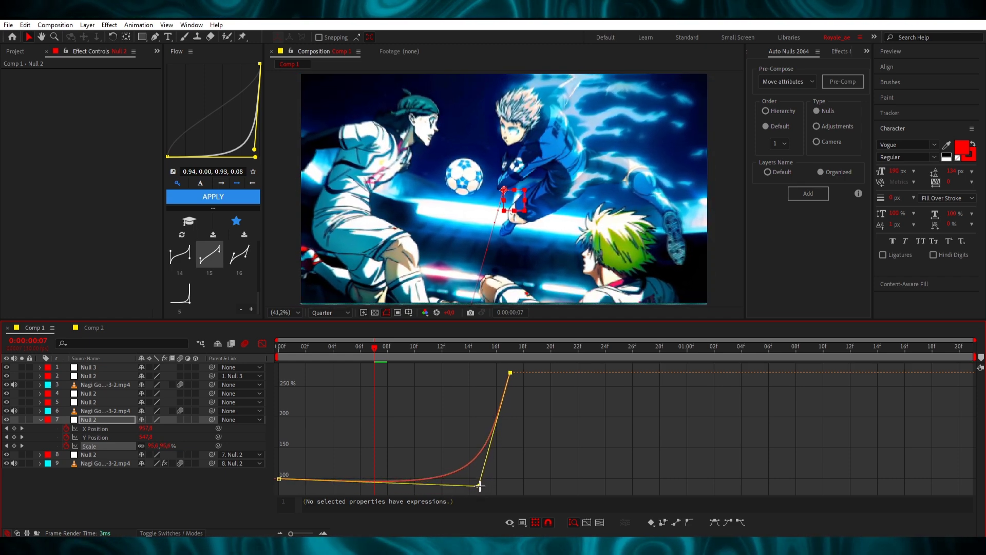
# Step: Play back the first clip to check the zoom with the slight dip
pyautogui.moveTo(374, 355); pyautogui.dragTo(421, 366)
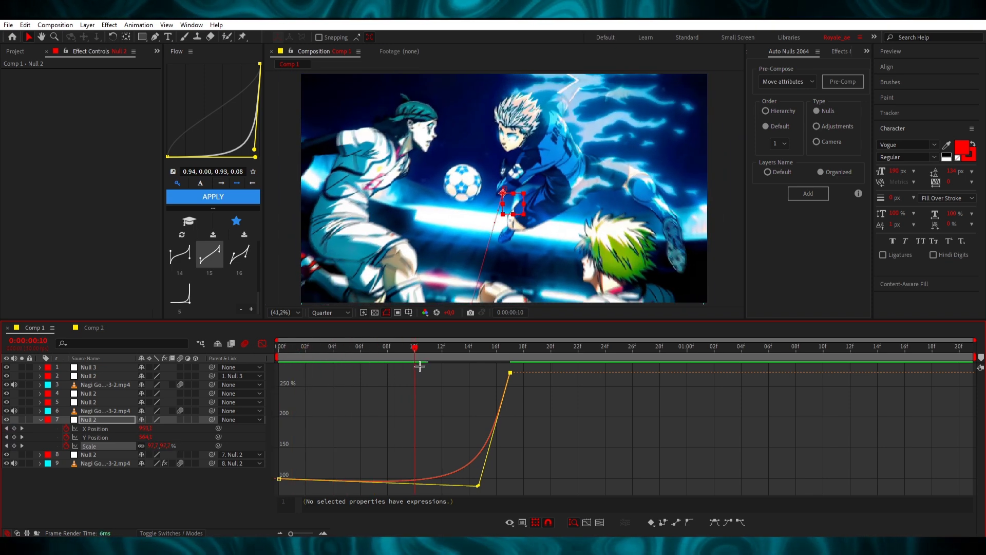
pyautogui.moveTo(417, 347); pyautogui.dragTo(218, 367)
pyautogui.click(422, 375)
pyautogui.press('space')
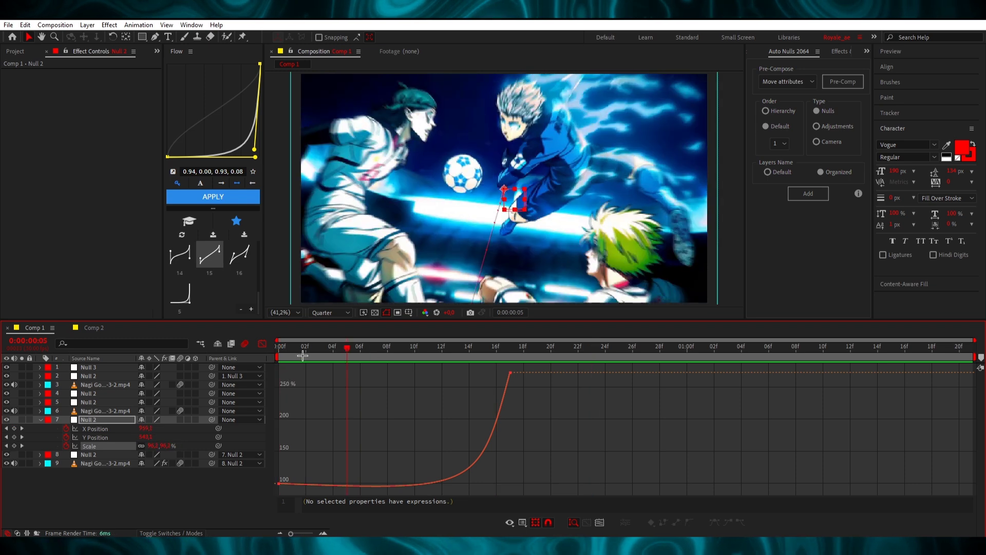
pyautogui.press('space')
# Step: Read the Scale curve 0.86, -0.07, 0.87, -0.06 into Flow and apply it to the upper null's X and Y Position
pyautogui.click(510, 373)
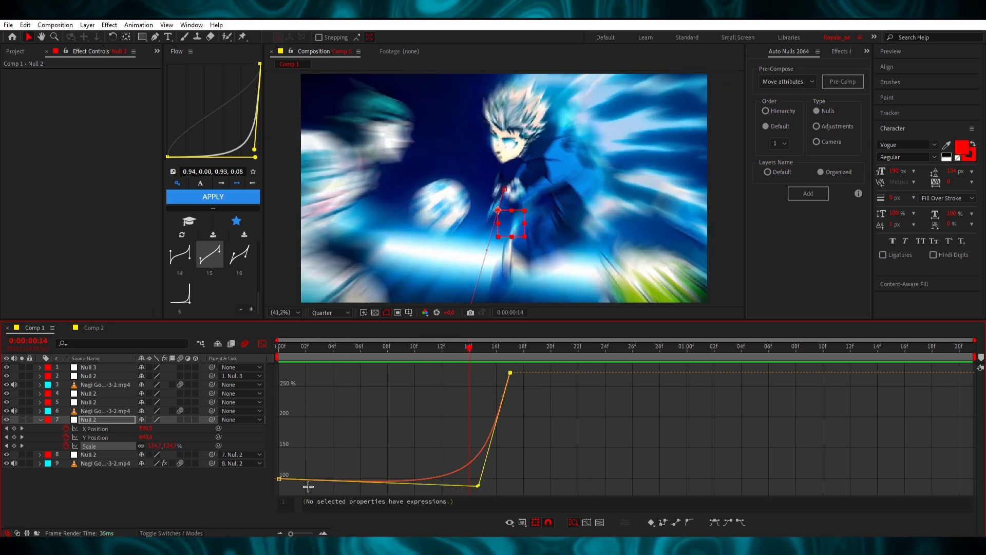
pyautogui.keyDown('shift'); pyautogui.click(279, 479); pyautogui.keyUp('shift')
pyautogui.click(173, 171)
pyautogui.click(105, 437)
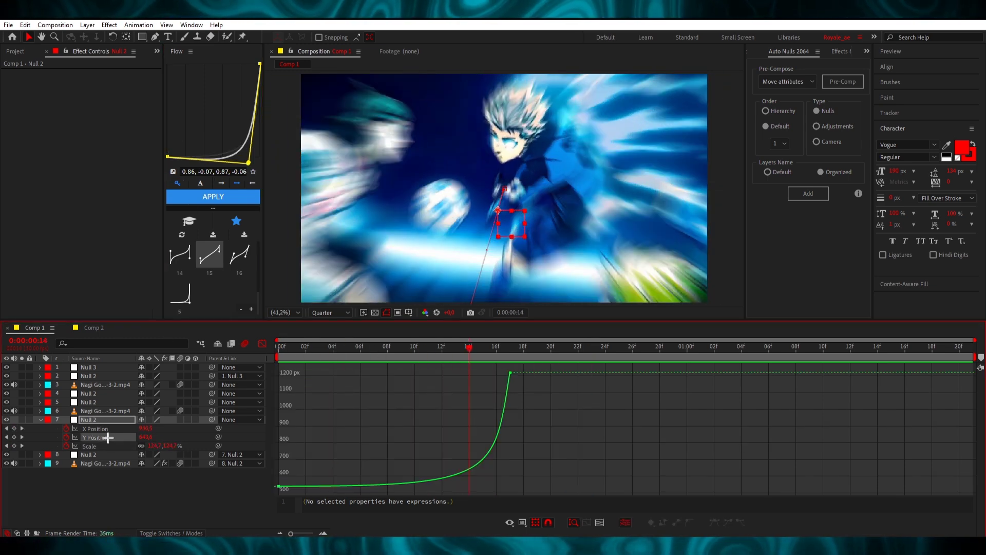
pyautogui.keyDown('shift'); pyautogui.click(82, 429); pyautogui.keyUp('shift')
pyautogui.click(181, 435)
pyautogui.click(125, 429)
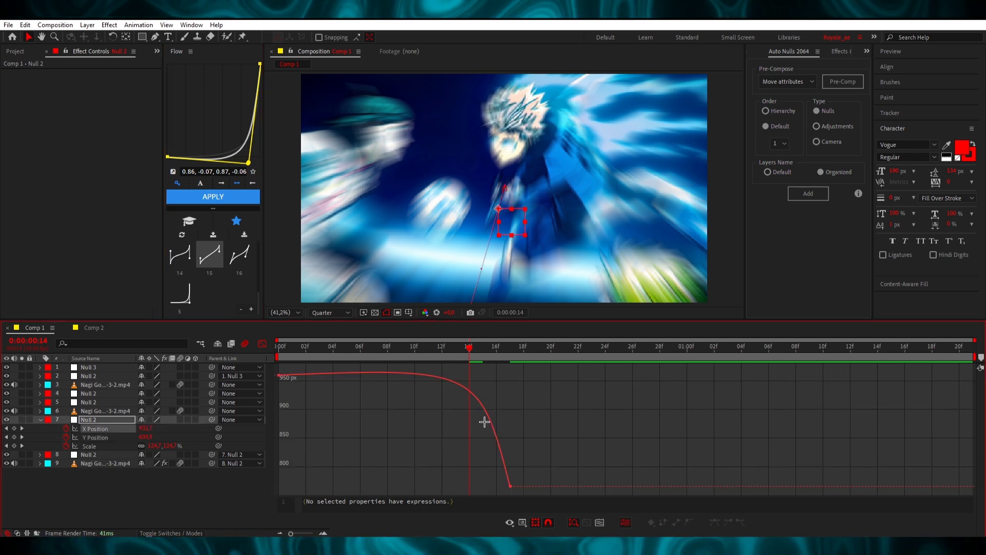
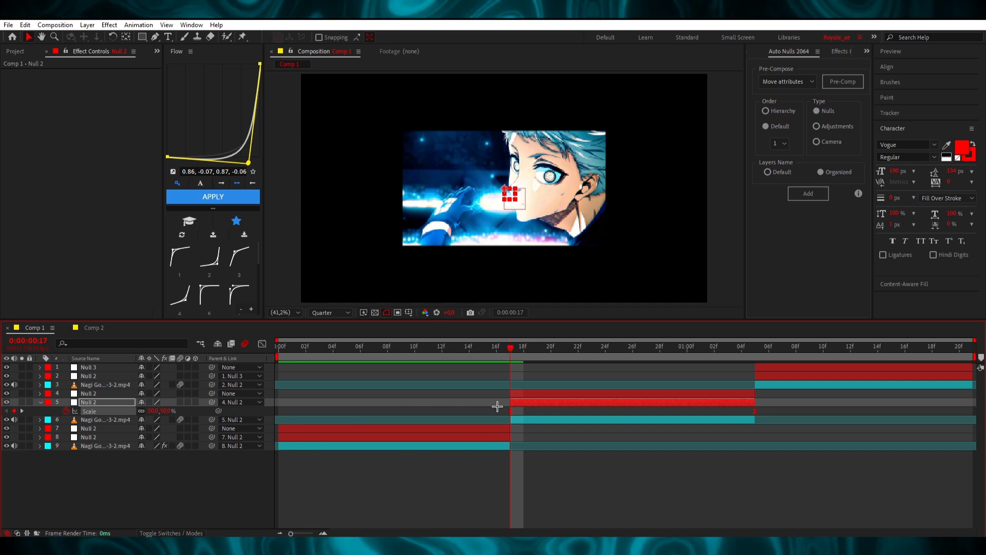
# Step: Apply Easy Ease to both Scale keyframes of the second clip's lower null
pyautogui.moveTo(498, 407); pyautogui.dragTo(830, 414)
pyautogui.rightClick(756, 410)
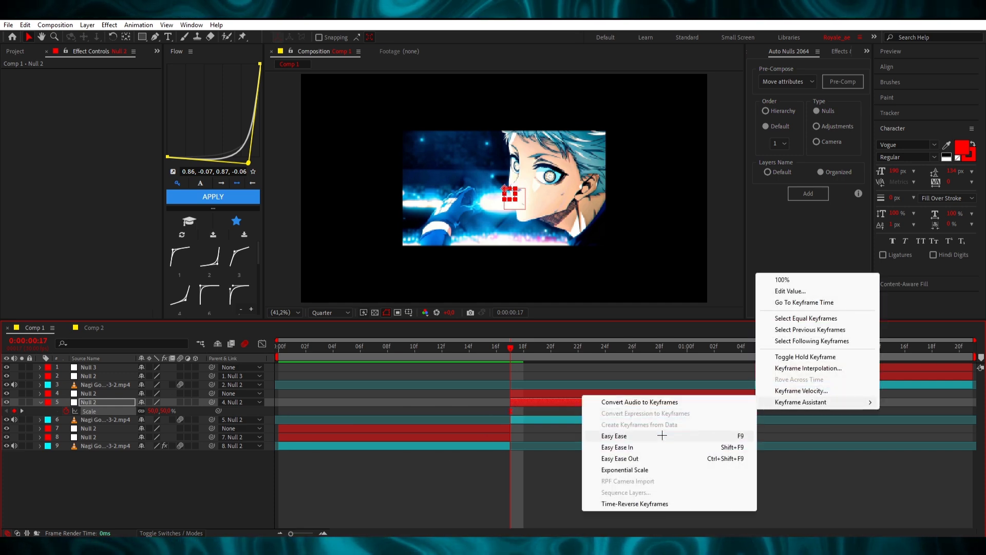
pyautogui.moveTo(788, 402)
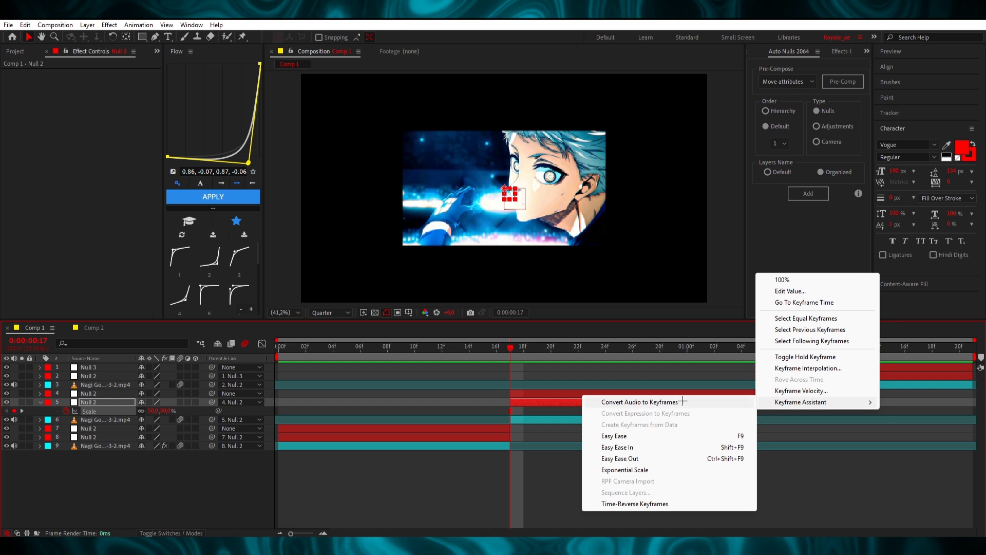
pyautogui.click(648, 436)
pyautogui.click(100, 411)
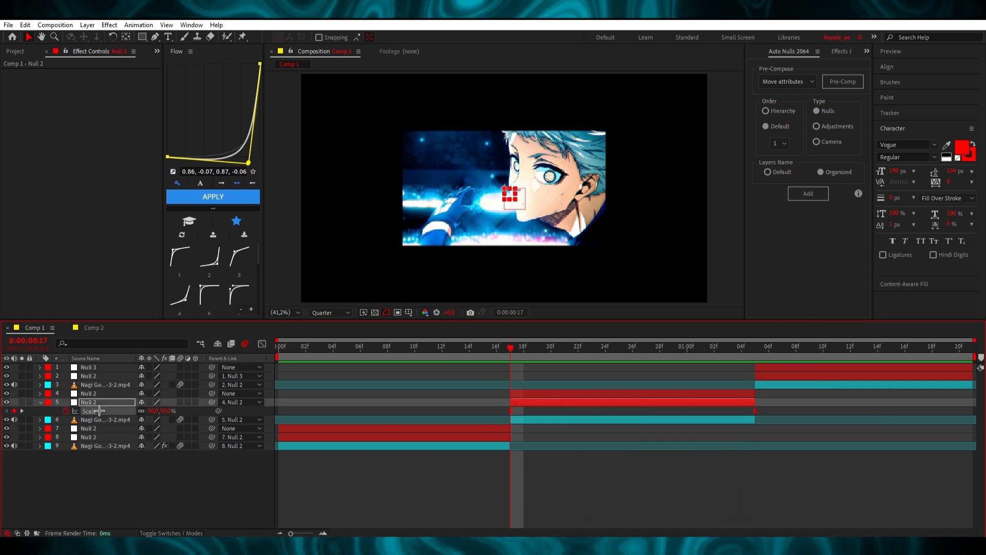
# Step: Reset the Tile Center of the second clip's Motion Tile effect
pyautogui.click(563, 421)
pyautogui.rightClick(108, 82)
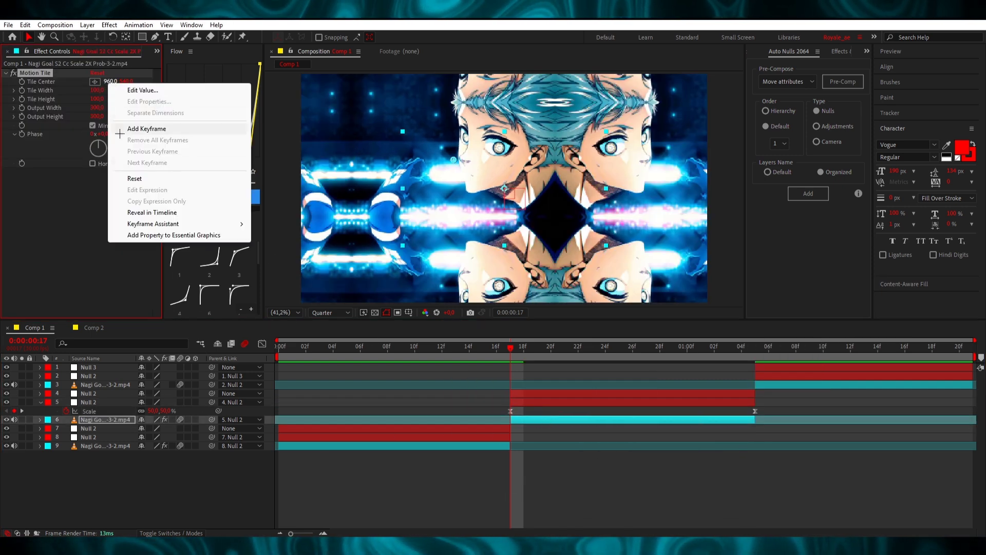
pyautogui.click(153, 180)
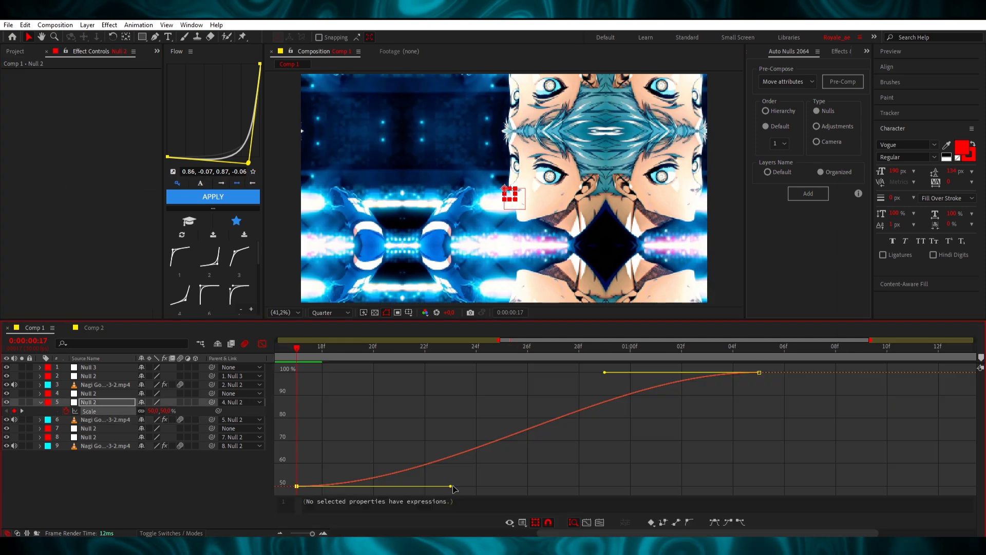
# Step: Shape the second clip's lower null Scale graph into a steep initial rise with a long ease-out to 100%
pyautogui.moveTo(451, 485); pyautogui.dragTo(320, 374)
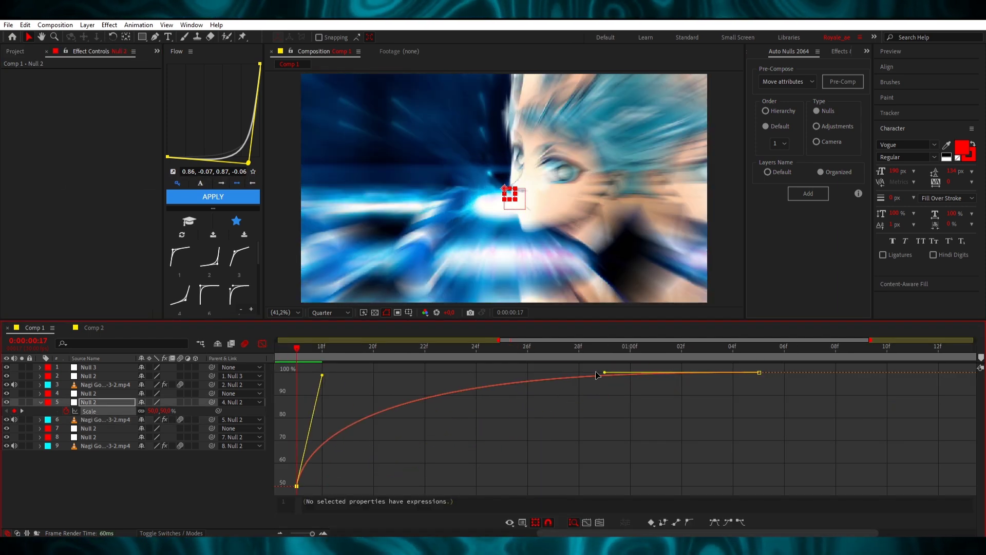
pyautogui.moveTo(605, 373); pyautogui.dragTo(314, 376)
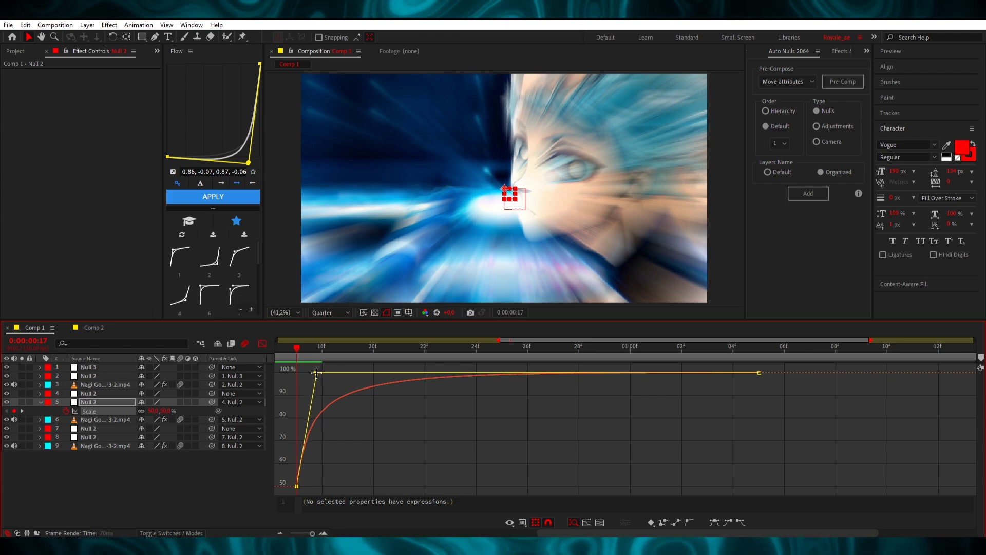
pyautogui.press('-')
pyautogui.press('-')
# Step: Preview the transition from the first clip into the second clip
pyautogui.moveTo(411, 354); pyautogui.dragTo(227, 355)
pyautogui.press('space')
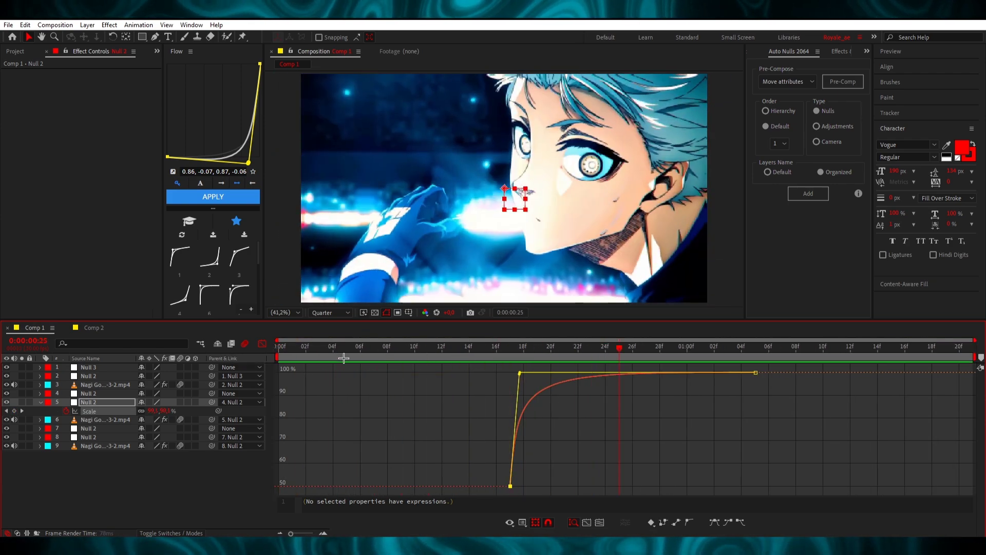
pyautogui.moveTo(469, 353); pyautogui.dragTo(249, 361)
pyautogui.press('space')
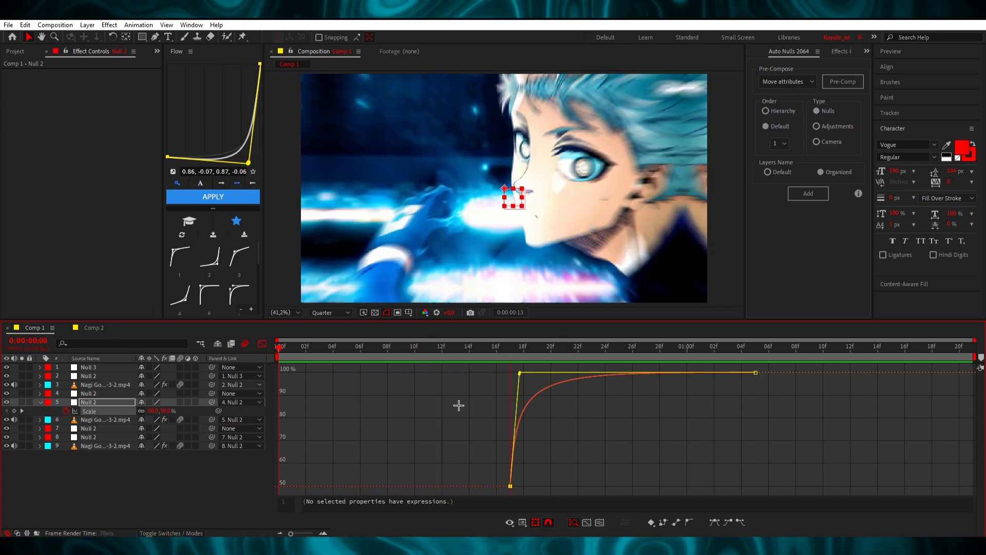
pyautogui.press('space')
# Step: Keyframe the Scale of the second clip's upper null at frame 17
pyautogui.click(262, 343)
pyautogui.press('j')
pyautogui.press('u')
pyautogui.click(518, 457)
pyautogui.click(517, 393)
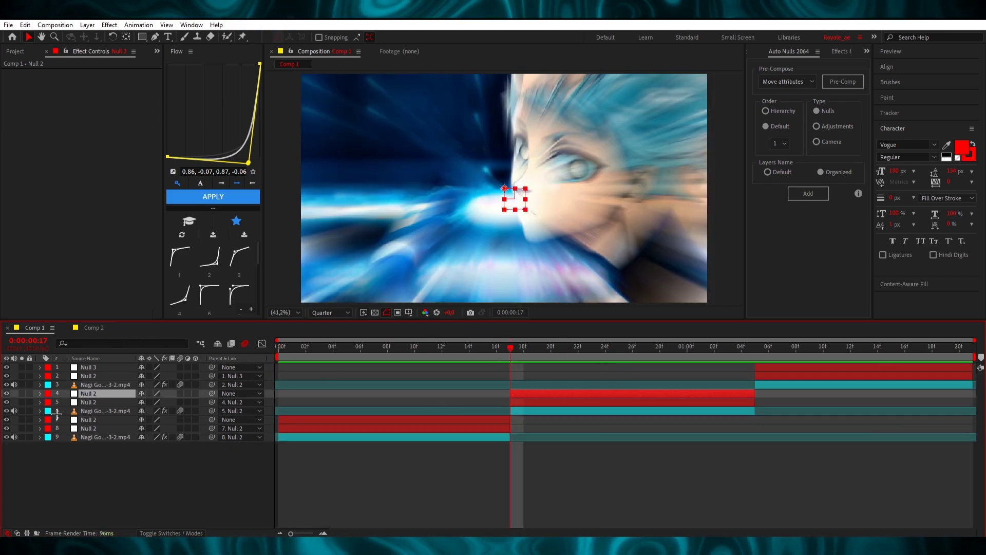
pyautogui.hotkey('alt', 'shift', 's')
pyautogui.press('F2')
# Step: Set the second clip's upper null Scale to 50% at 1:04 and move that keyframe to the layer's end at 1:05
pyautogui.moveTo(575, 346); pyautogui.dragTo(742, 346)
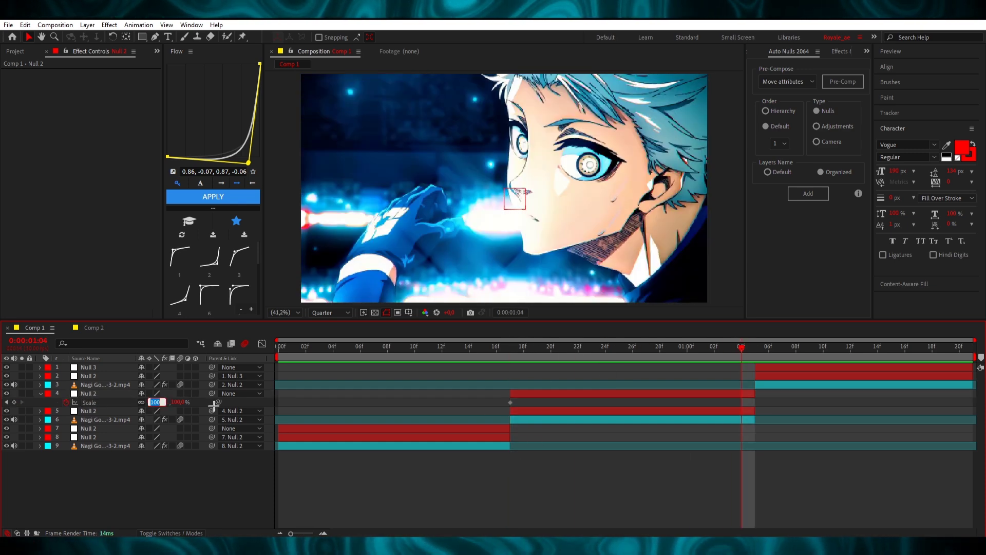
pyautogui.press('Return')
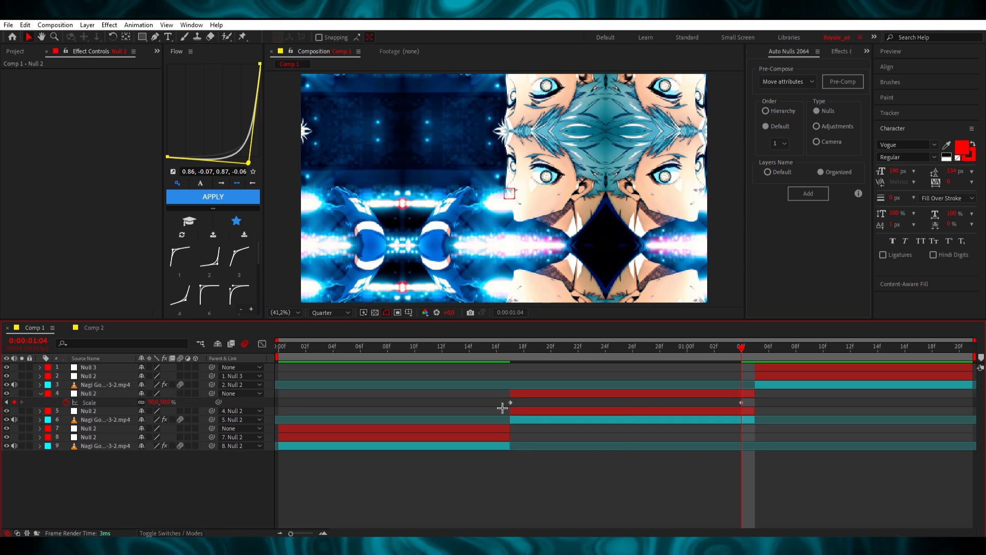
pyautogui.moveTo(742, 402); pyautogui.dragTo(754, 402)
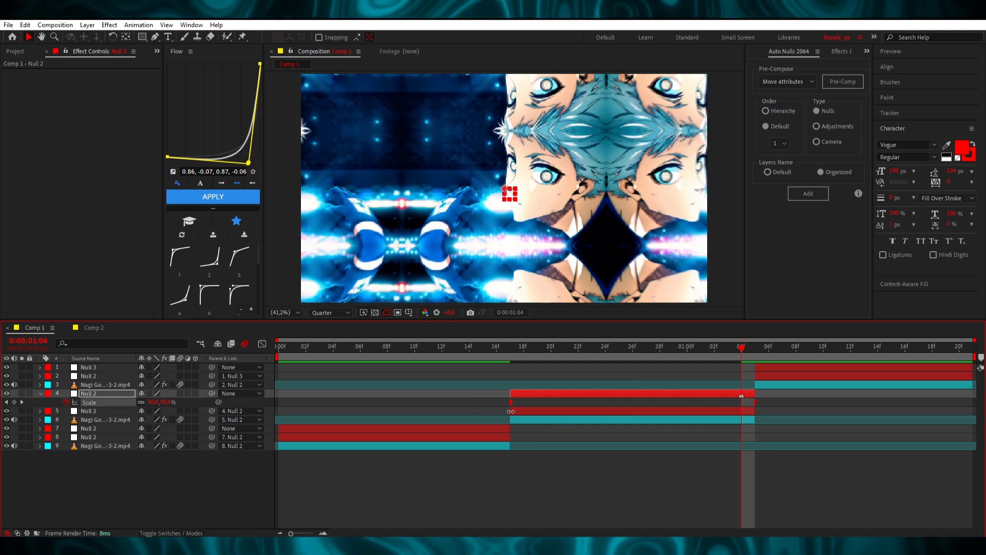
# Step: Shape the second clip's upper null Scale graph into a long flat start with a steep final drop
pyautogui.click(262, 343)
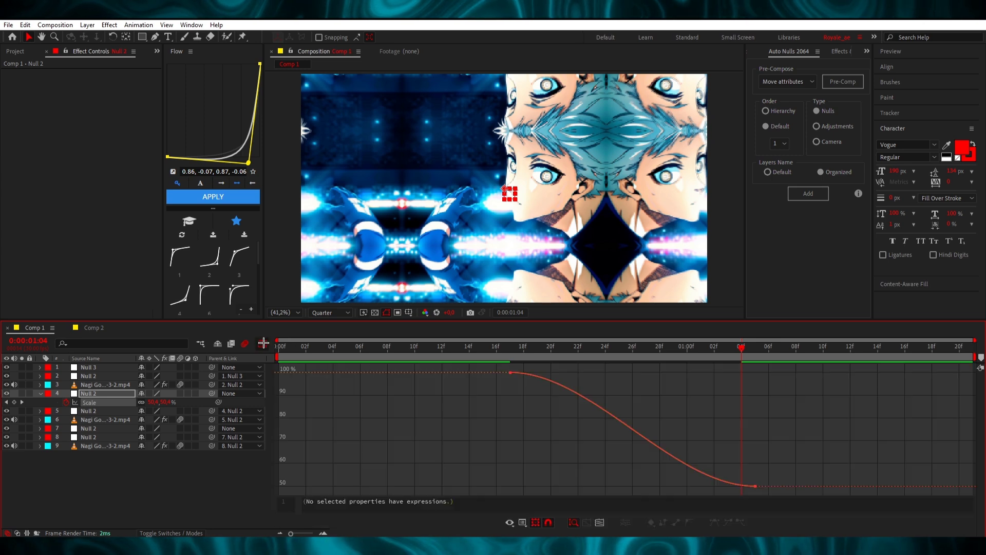
pyautogui.moveTo(570, 437); pyautogui.dragTo(444, 364)
pyautogui.moveTo(592, 373); pyautogui.dragTo(735, 373)
pyautogui.moveTo(675, 488); pyautogui.dragTo(749, 372)
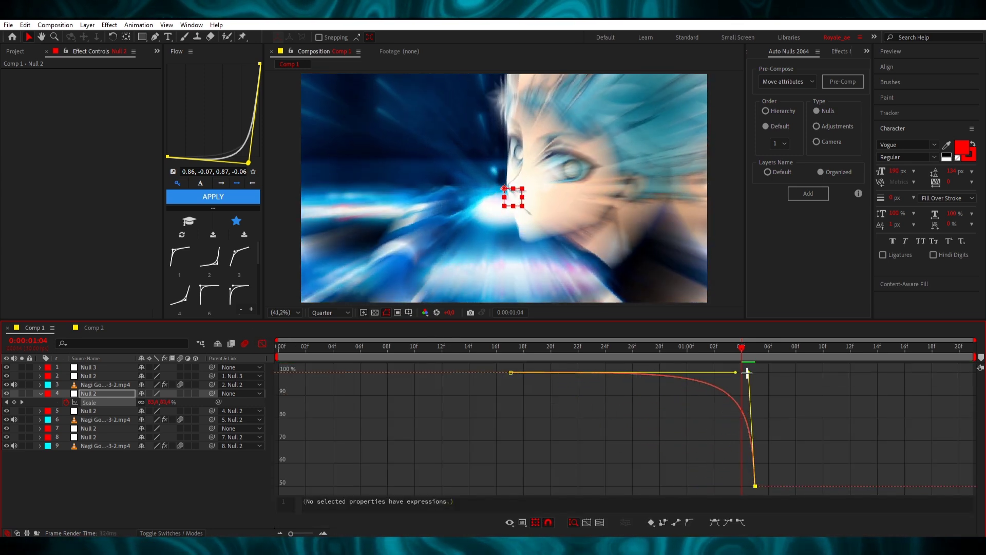
# Step: Reshape the second clip's upper null Scale curve so it rises gently above 100% before the steep final drop to 50%
pyautogui.scroll(2, 769, 410)
pyautogui.hscroll(2, 746, 422)
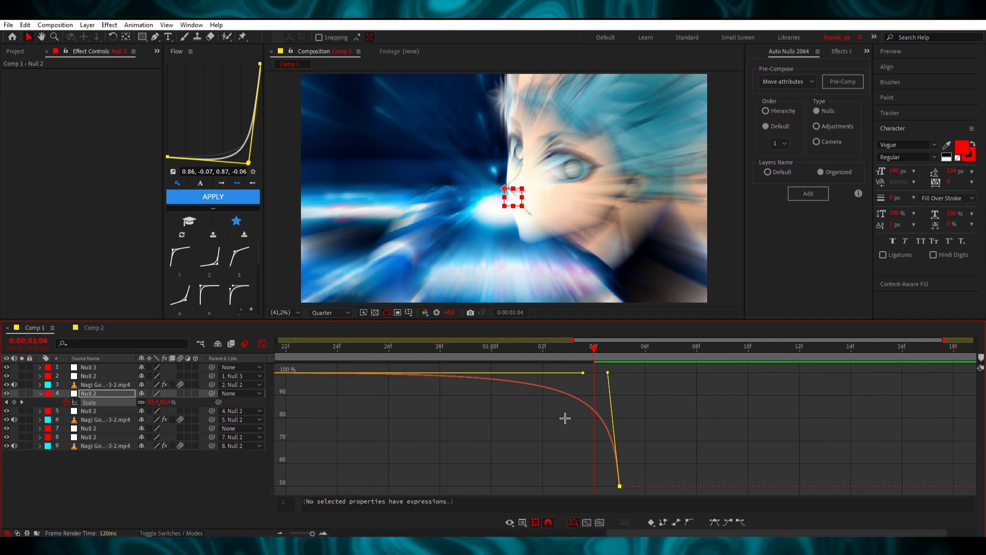
pyautogui.scroll(-2, 566, 418)
pyautogui.moveTo(674, 373)
pyautogui.mouseDown()
pyautogui.moveTo(675, 363)
pyautogui.moveTo(491, 354)
pyautogui.moveTo(323, 361)
pyautogui.moveTo(671, 368)
pyautogui.moveTo(689, 392)
pyautogui.moveTo(670, 371)
pyautogui.mouseUp()
pyautogui.press('space')
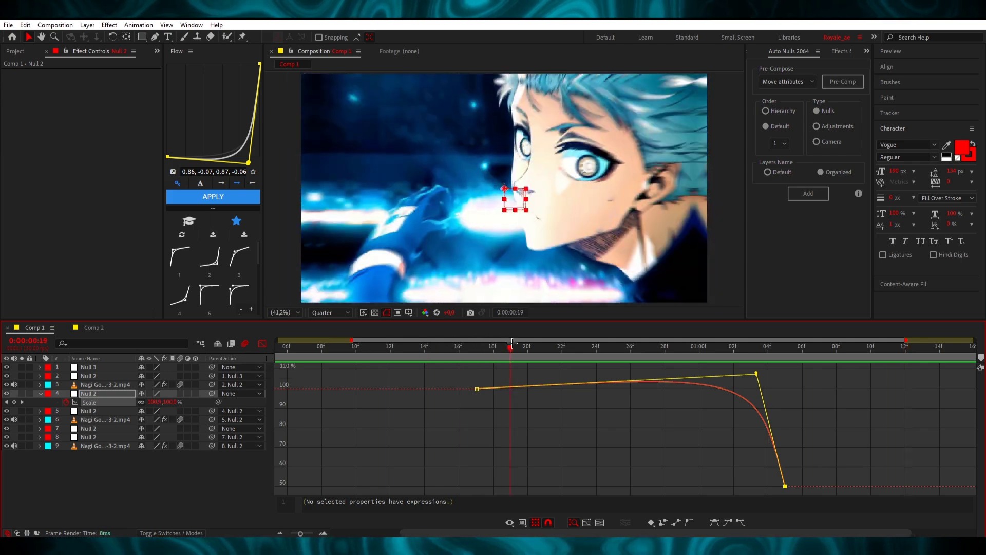
pyautogui.click(648, 345)
pyautogui.moveTo(757, 377); pyautogui.dragTo(753, 371)
# Step: Preview the second clip's reshaped zoom through to the cut into the third clip
pyautogui.click(315, 350)
pyautogui.press('space')
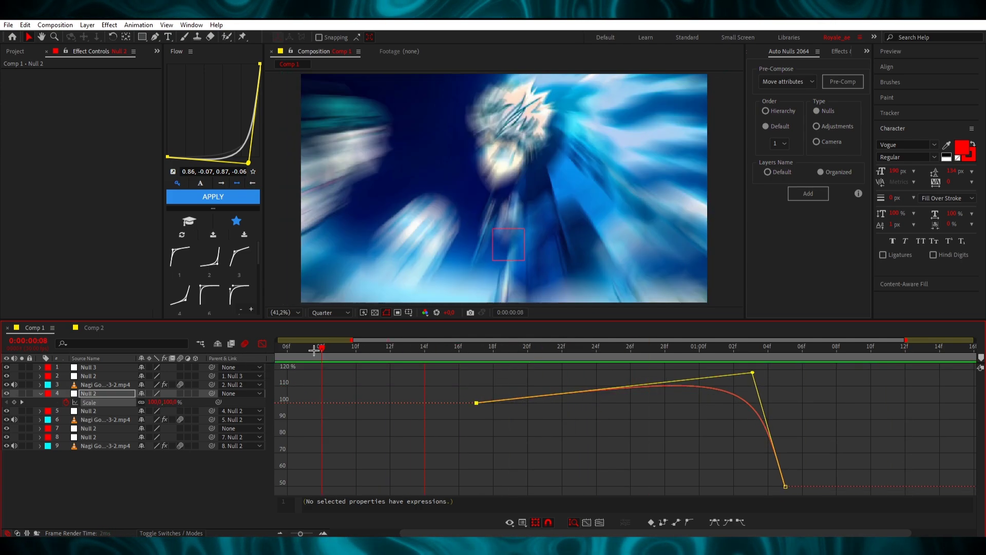
pyautogui.press('space')
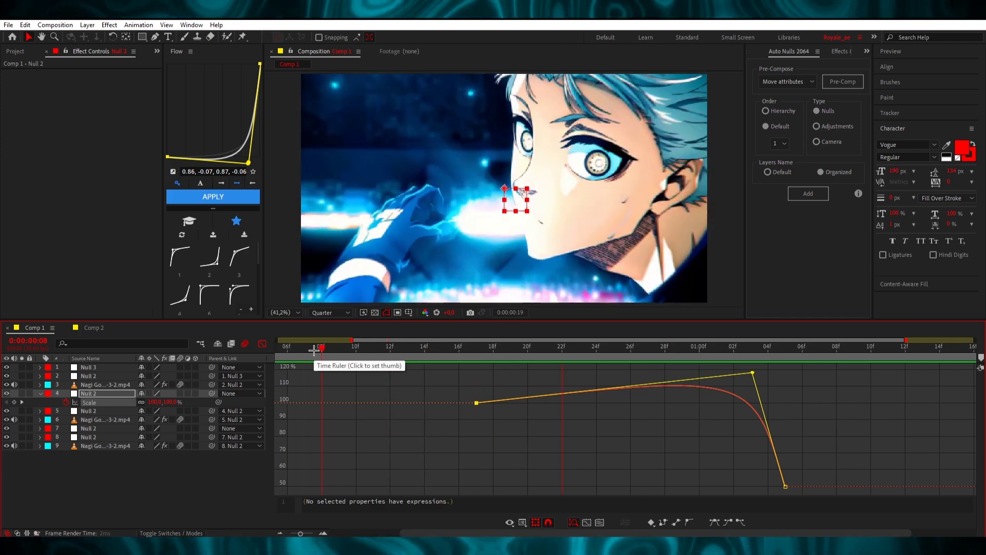
pyautogui.click(519, 351)
pyautogui.moveTo(519, 351); pyautogui.dragTo(625, 349)
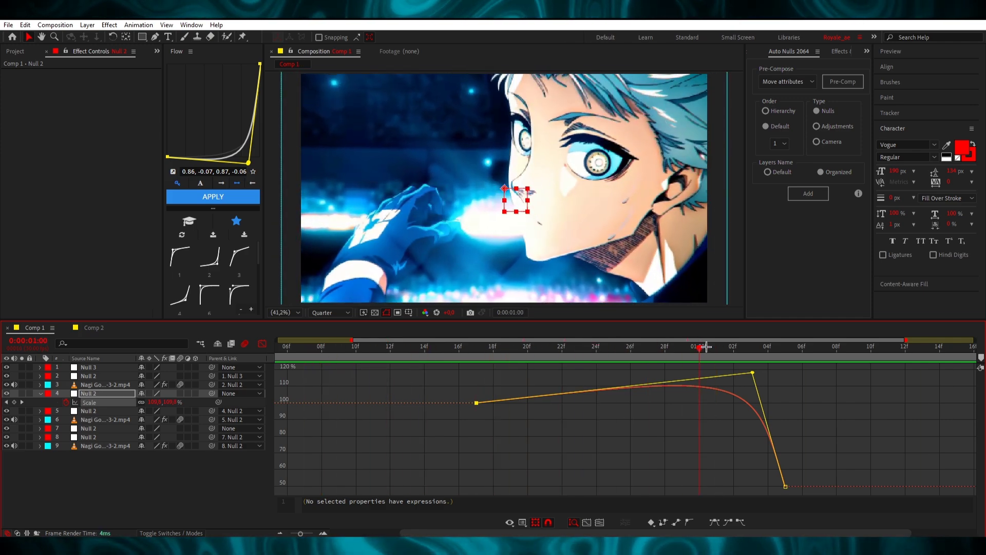
pyautogui.moveTo(707, 348); pyautogui.dragTo(618, 350)
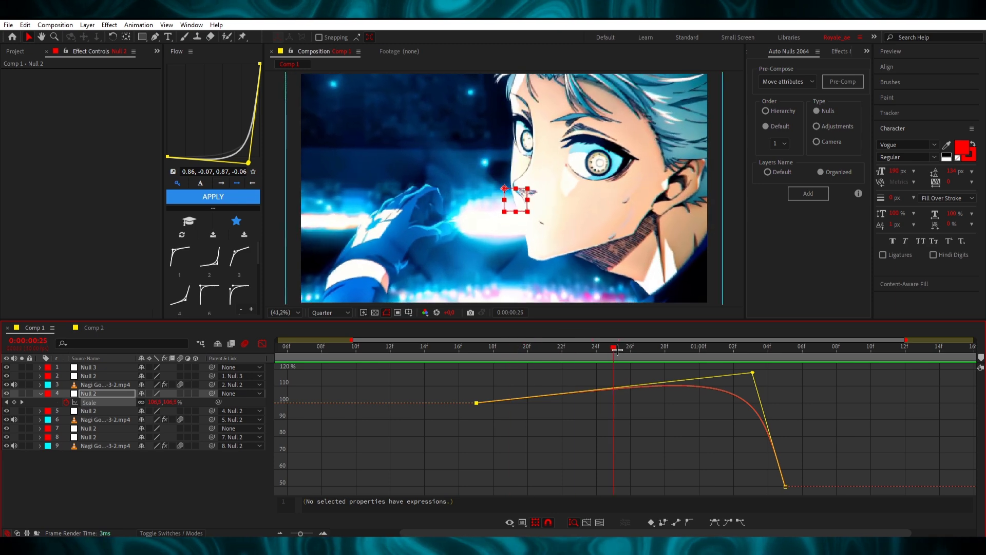
pyautogui.press('space')
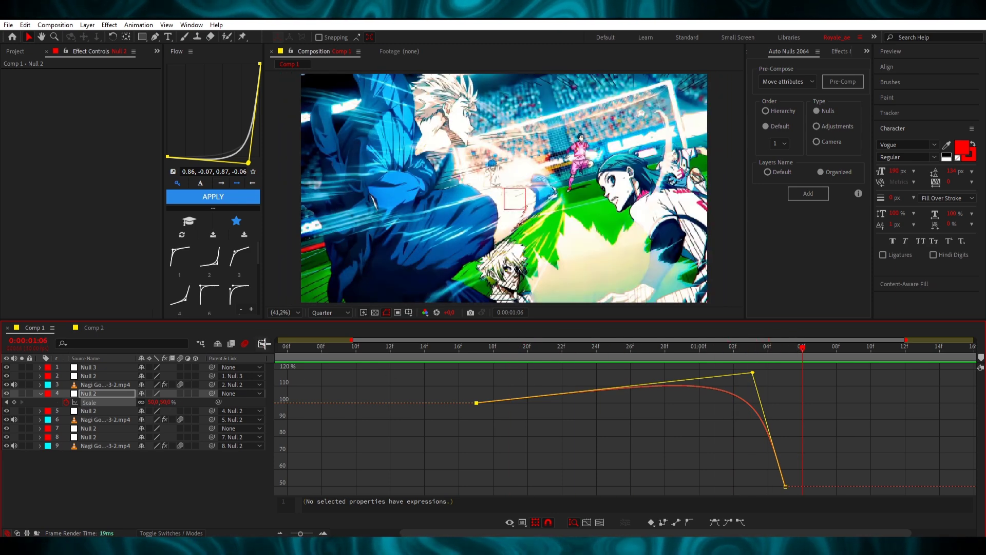
# Step: Animate the Scale of the third clip's lower null from 250% at 1:05 to 100% at the layer's end
pyautogui.click(263, 344)
pyautogui.press('u')
pyautogui.click(763, 376)
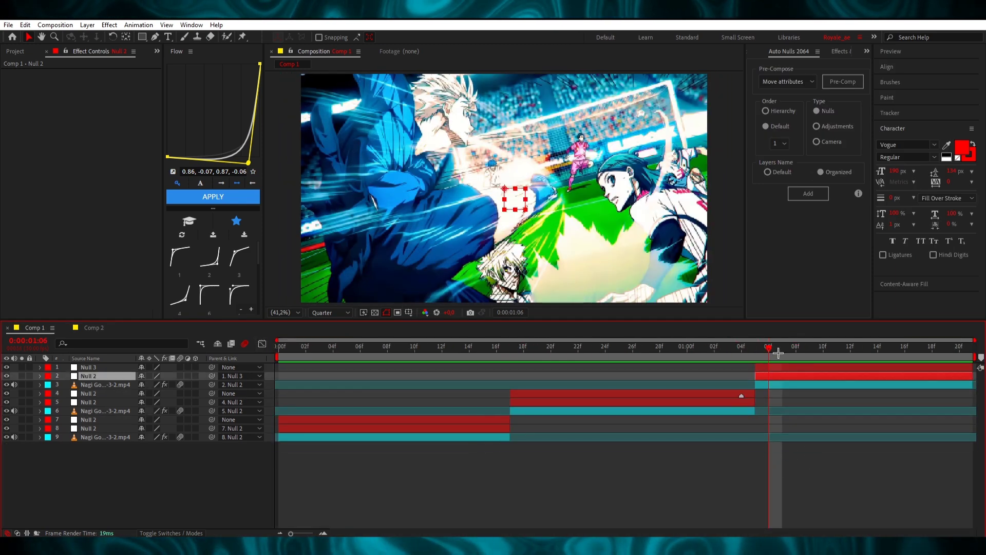
pyautogui.click(757, 350)
pyautogui.press('s')
pyautogui.moveTo(756, 385); pyautogui.dragTo(959, 385)
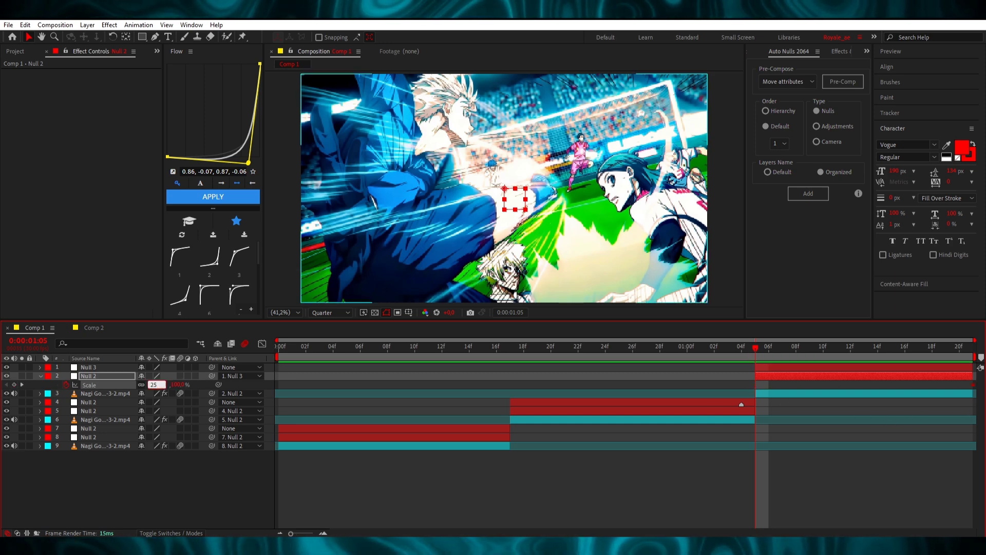
pyautogui.write('250')
pyautogui.press('Return')
# Step: Shape the third clip's lower null Scale graph into a steep initial drop with a long flat ease-out
pyautogui.click(262, 344)
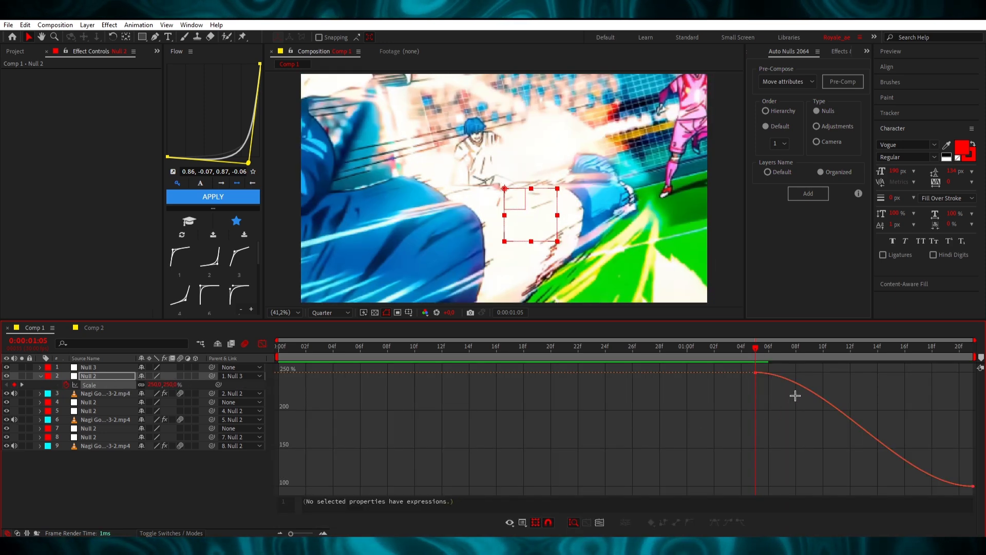
pyautogui.moveTo(829, 373); pyautogui.dragTo(765, 479)
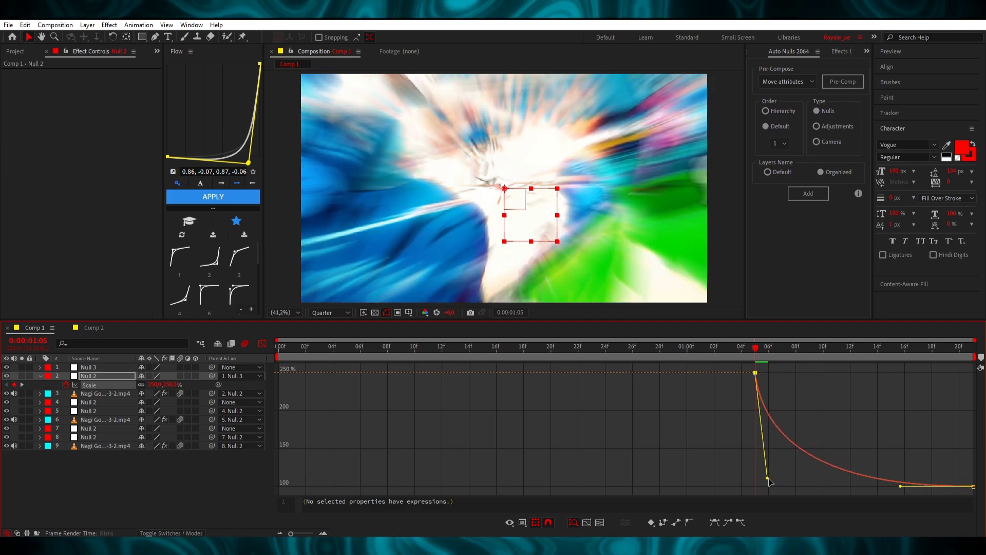
pyautogui.moveTo(901, 485); pyautogui.dragTo(771, 487)
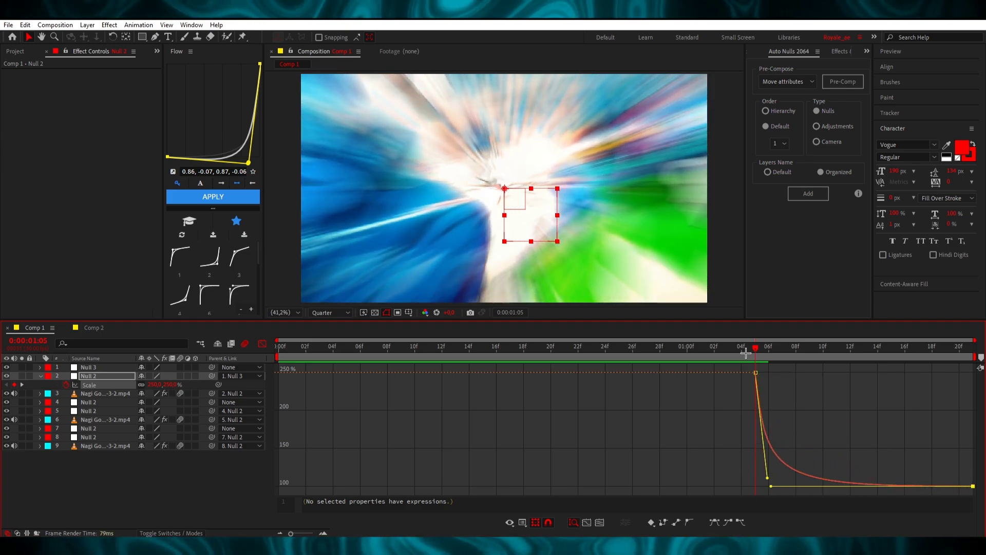
# Step: Preview the transition from the second clip into the third clip and collapse the lower null's properties
pyautogui.moveTo(746, 353); pyautogui.dragTo(536, 354)
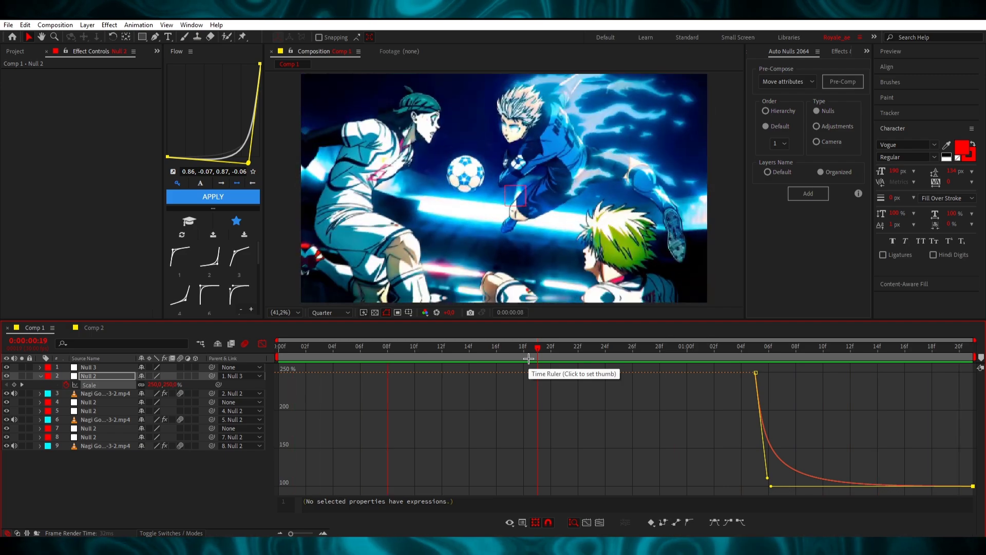
pyautogui.press('space')
pyautogui.press('space')
pyautogui.click(262, 344)
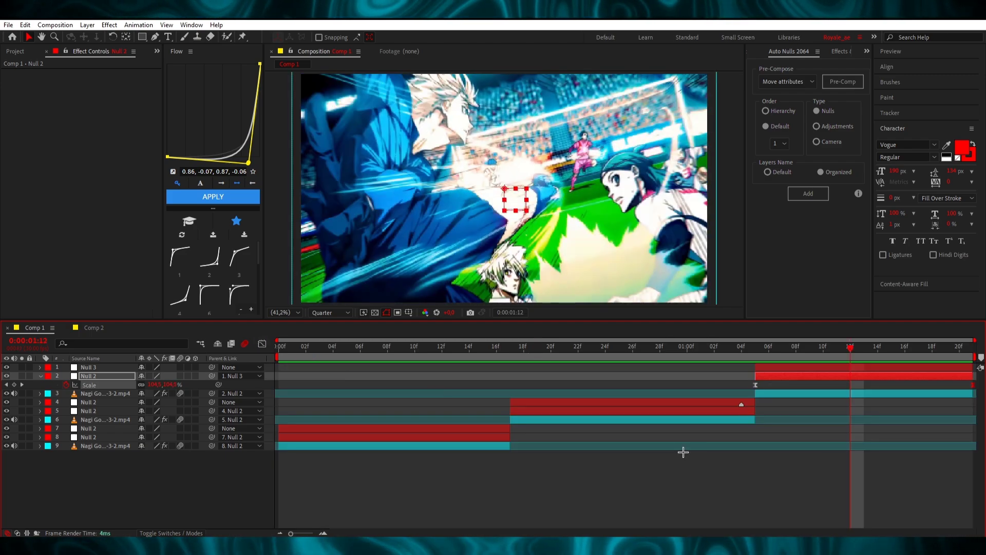
pyautogui.click(683, 452)
pyautogui.press('u')
pyautogui.press('space')
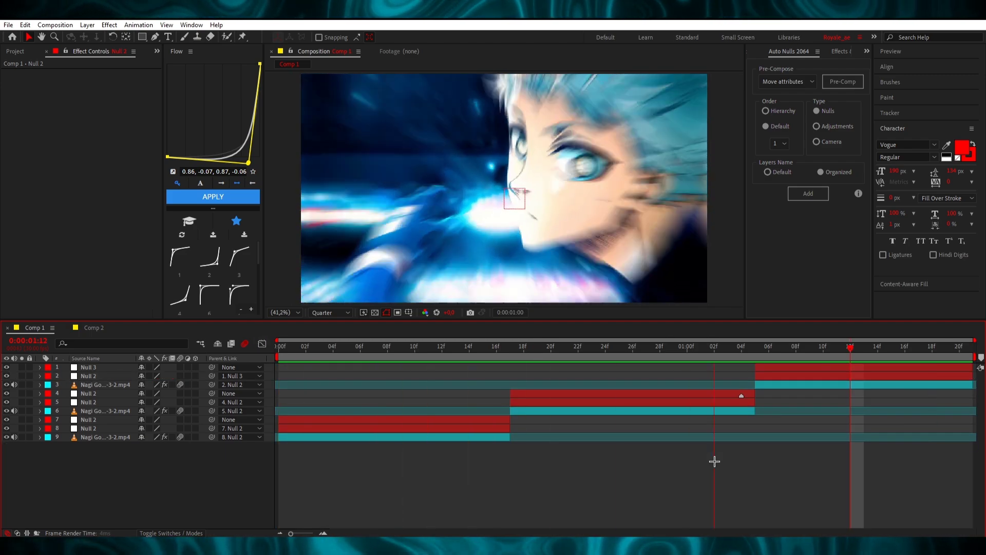
pyautogui.press('pageup')
pyautogui.press('pageup')
pyautogui.press('pageup')
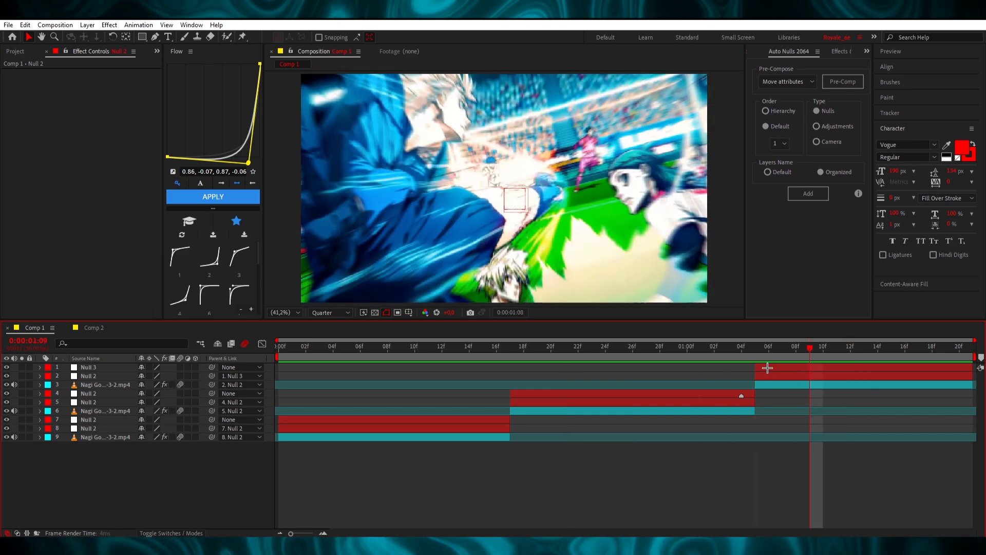
# Step: Animate Null 3's Scale from 100% at 1:05 to 50% at the layer's end, with a flat start and steep final drop
pyautogui.click(99, 367)
pyautogui.press('s')
pyautogui.moveTo(811, 375); pyautogui.dragTo(770, 377)
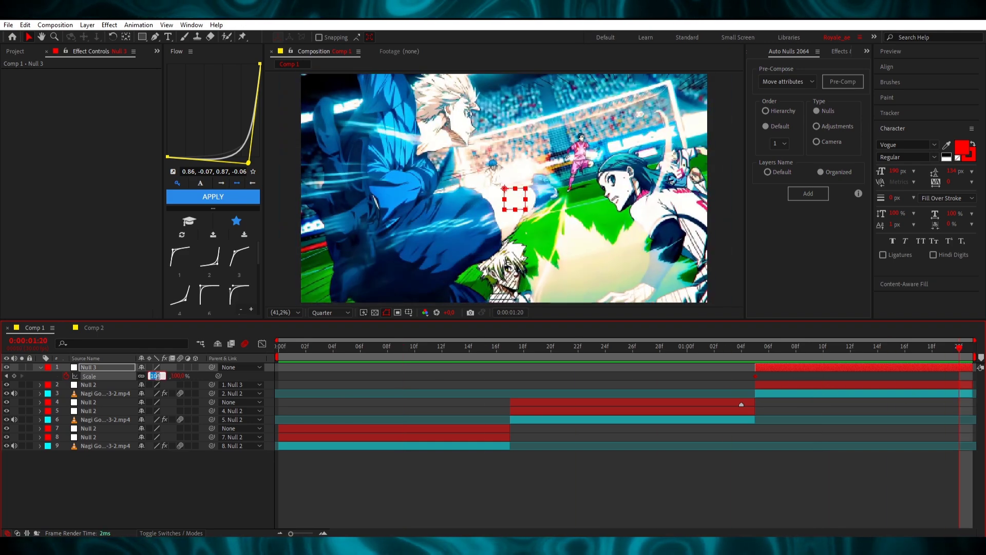
pyautogui.write('0')
pyautogui.press('Return')
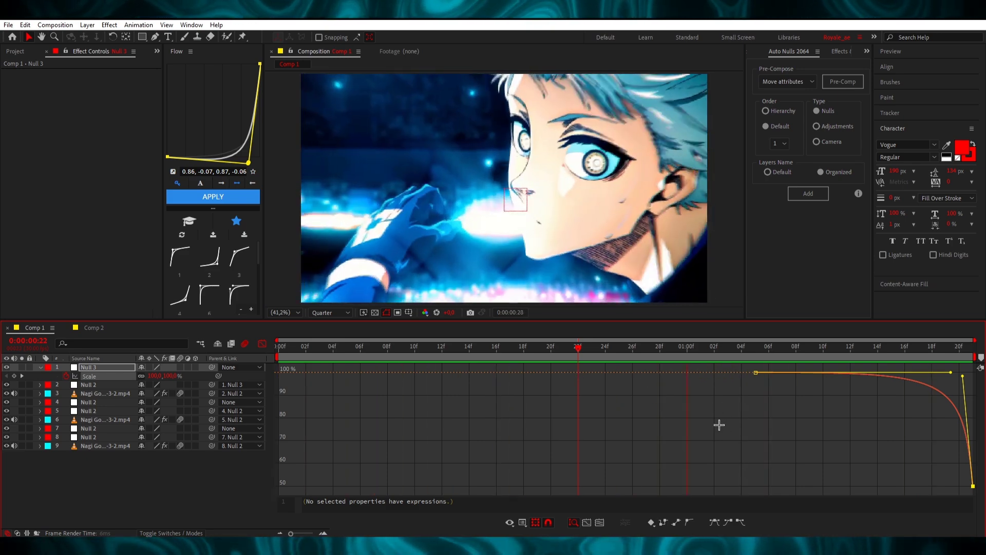
pyautogui.hotkey('shift', 'F3')
pyautogui.click(525, 480)
pyautogui.press('u')
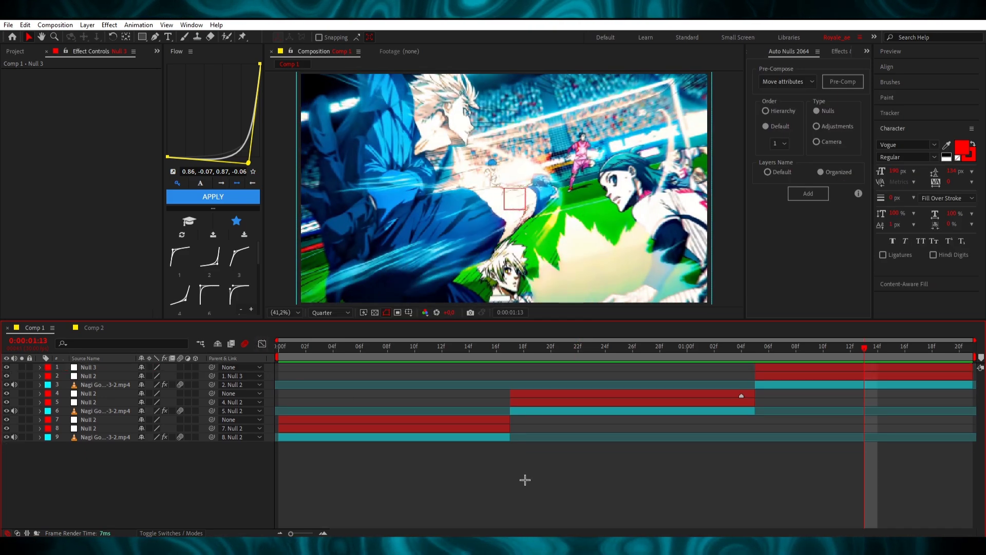
# Step: Add an adjustment layer above all layers and split it at frame 17 and at 1:05 to match the three clips
pyautogui.rightClick(223, 473)
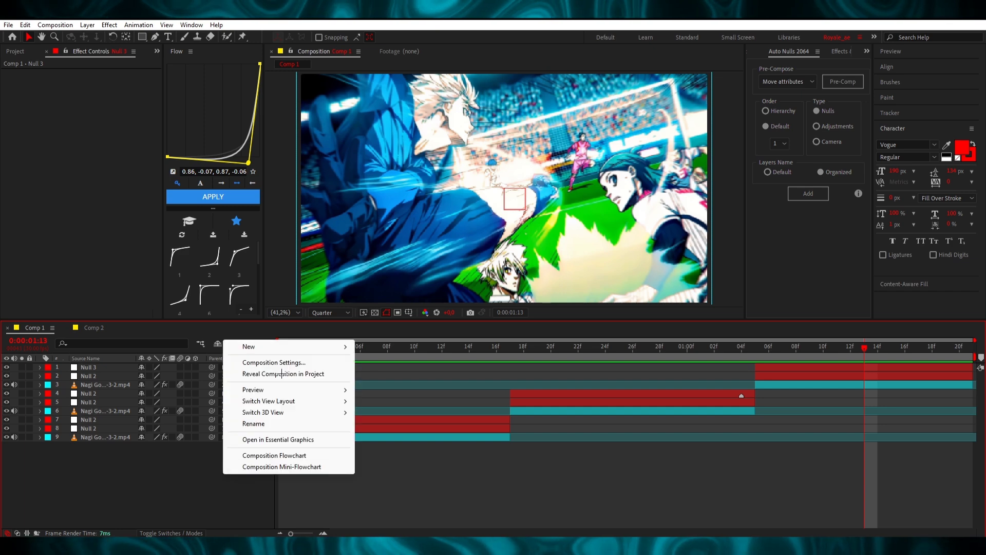
pyautogui.moveTo(334, 346)
pyautogui.click(408, 429)
pyautogui.click(513, 361)
pyautogui.click(510, 348)
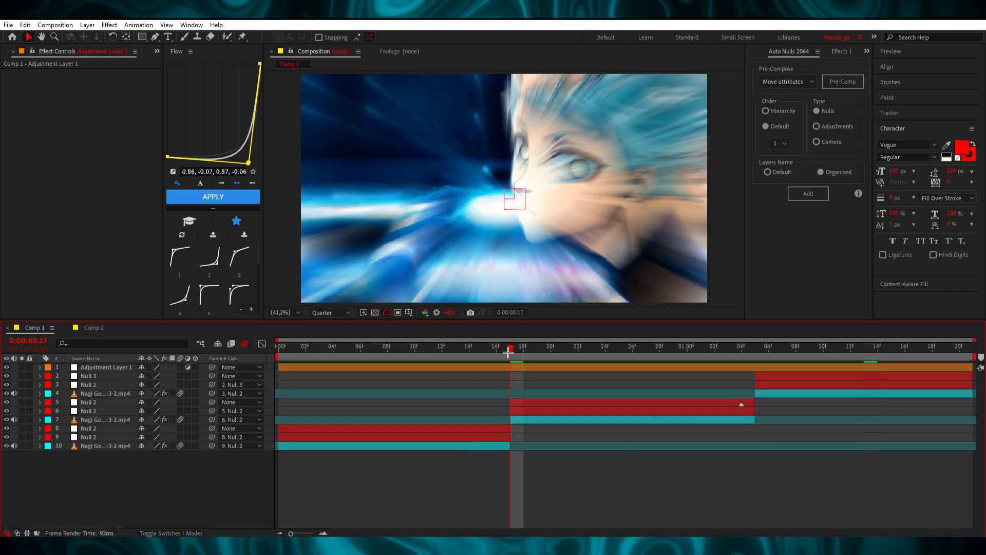
pyautogui.click(565, 367)
pyautogui.hotkey('ctrl', 'shift', 'd')
pyautogui.click(756, 345)
pyautogui.hotkey('ctrl', 'shift', 'd')
pyautogui.press('Home')
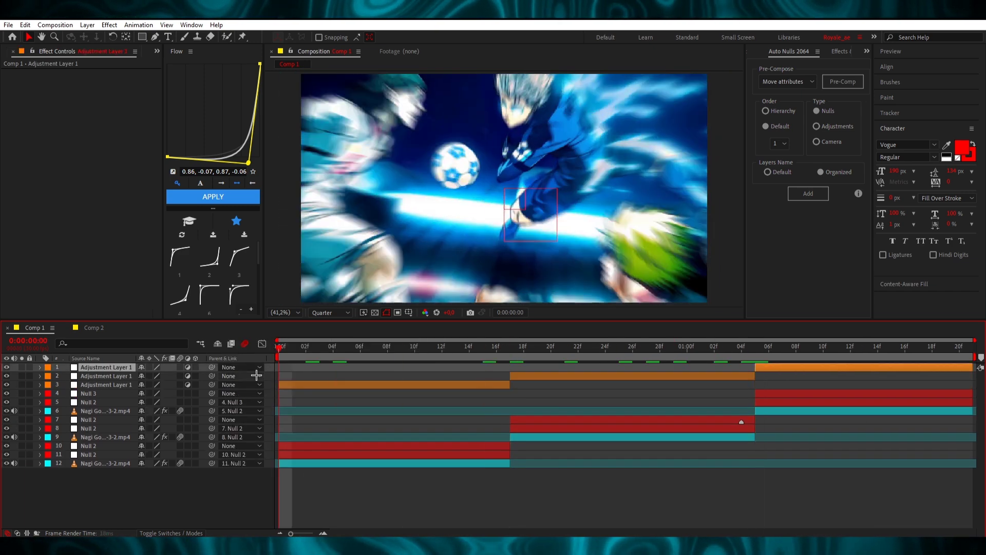
# Step: Duplicate each of the three adjustment layer segments and save the project
pyautogui.click(482, 387)
pyautogui.hotkey('ctrl', 'd')
pyautogui.click(579, 377)
pyautogui.hotkey('ctrl', 'd')
pyautogui.click(761, 367)
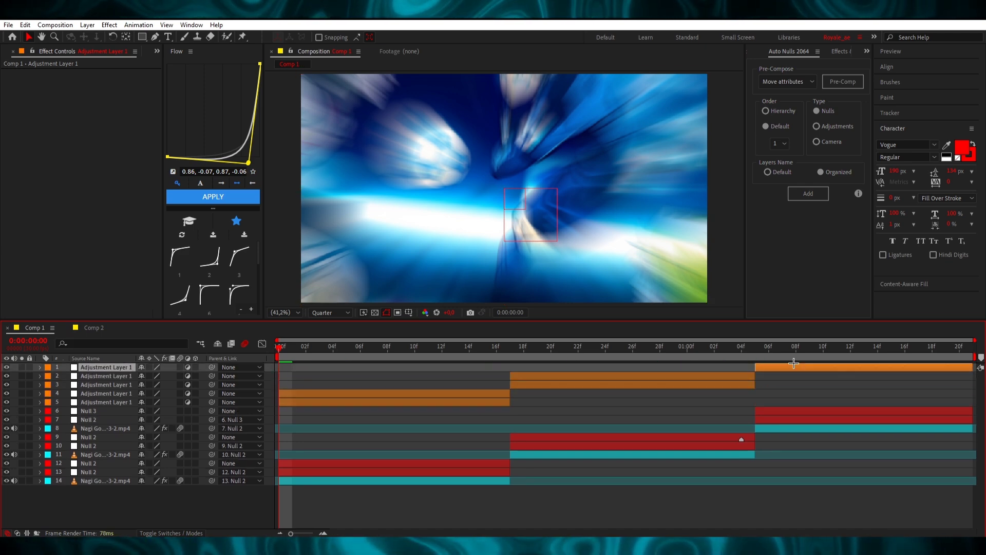
pyautogui.hotkey('ctrl', 'd')
pyautogui.click(579, 420)
pyautogui.hotkey('ctrl', 's')
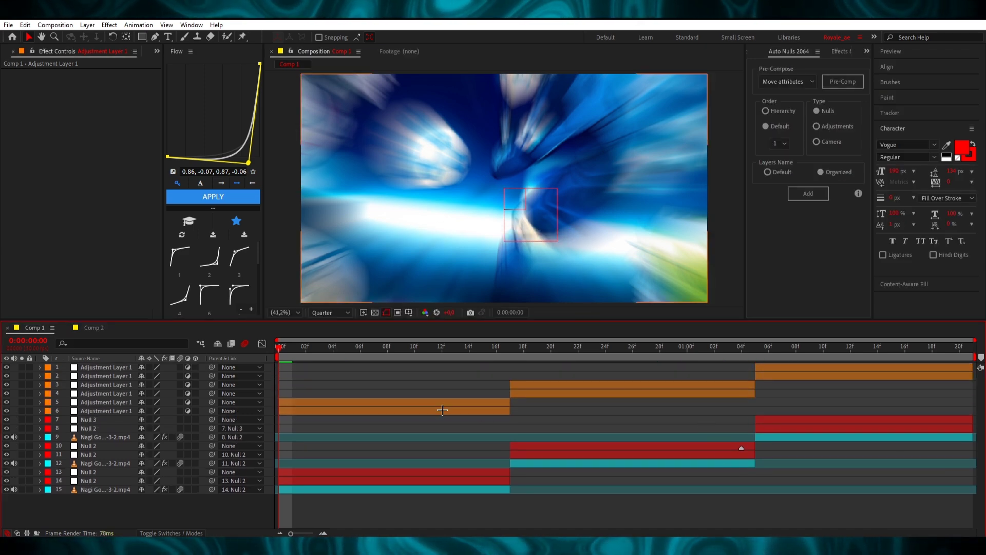
# Step: Apply Optics Compensation to the first clip's lower adjustment layer and enable Reverse Lens Distortion
pyautogui.moveTo(342, 347); pyautogui.dragTo(387, 347)
pyautogui.click(405, 411)
pyautogui.hotkey('ctrl', 'space')
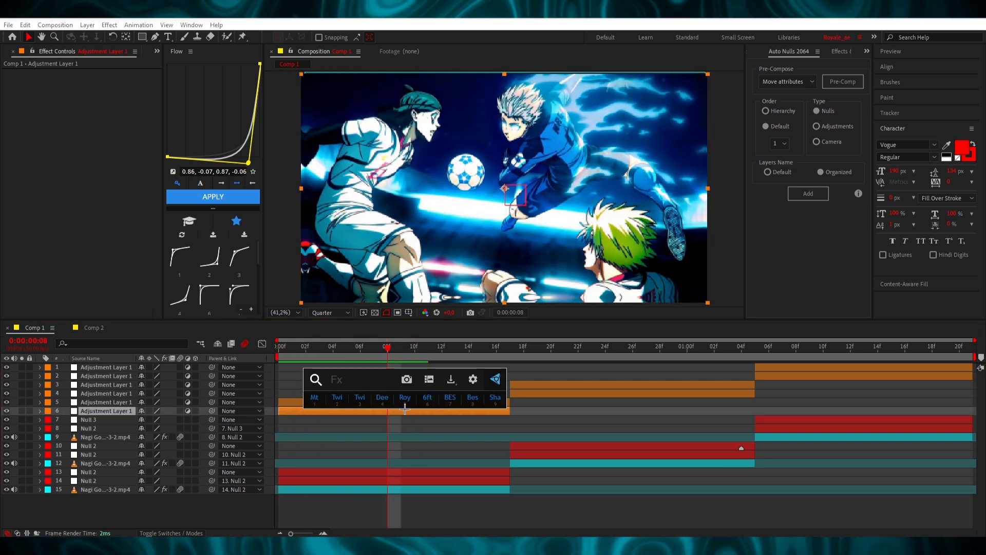
pyautogui.write('opp')
pyautogui.press('BackSpace')
pyautogui.click(374, 422)
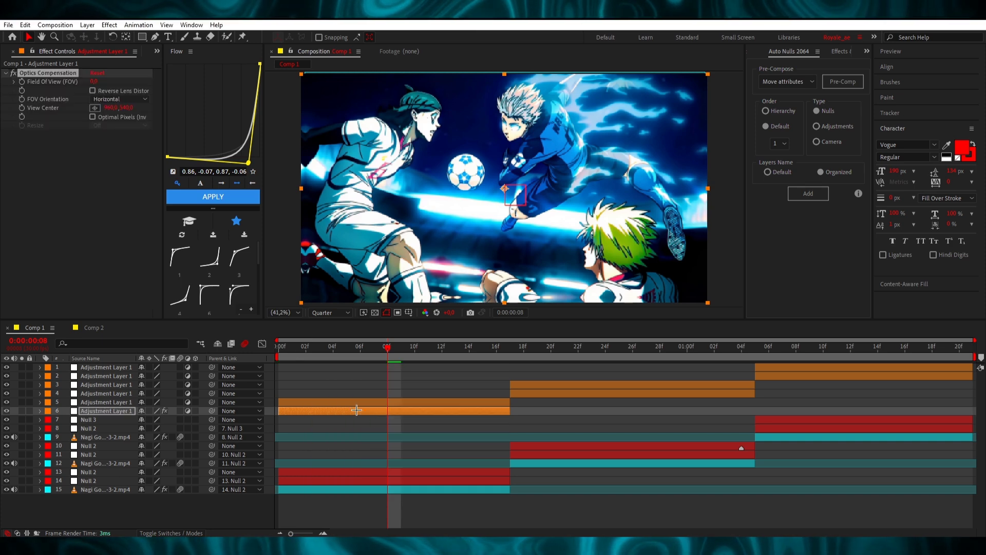
pyautogui.click(92, 91)
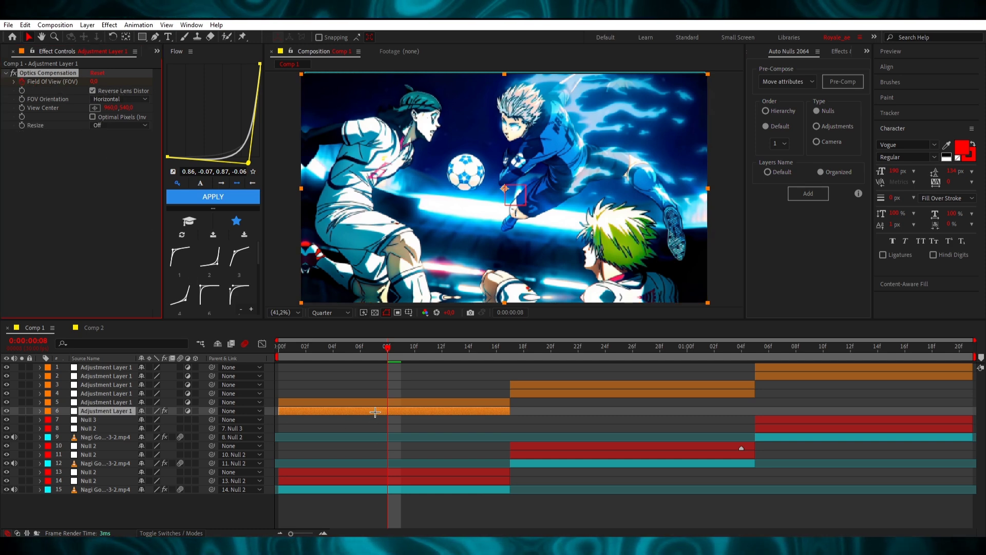
# Step: Keyframe the Optics Compensation Field of View at 100 on the first frame, leading to 0 at frame 17
pyautogui.press('u')
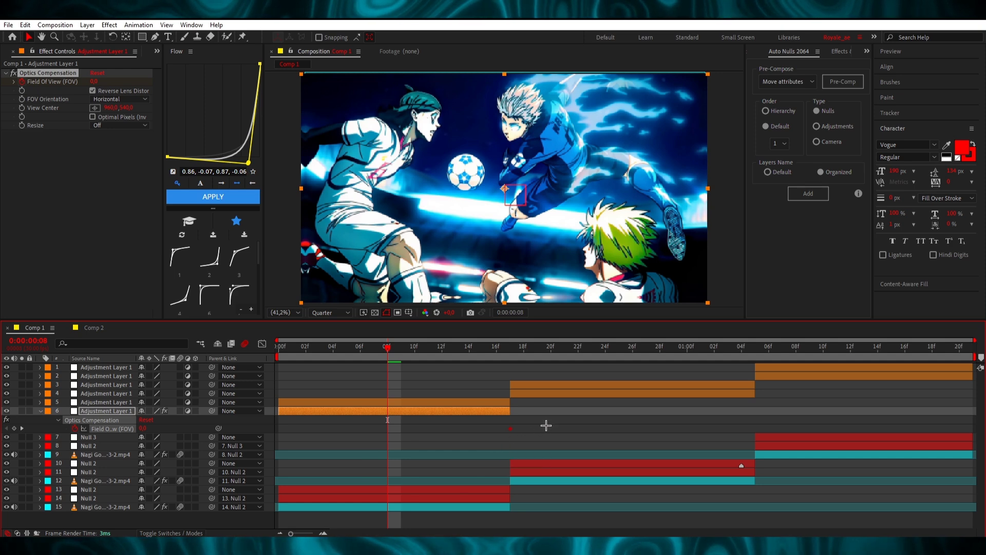
pyautogui.click(546, 426)
pyautogui.write('10')
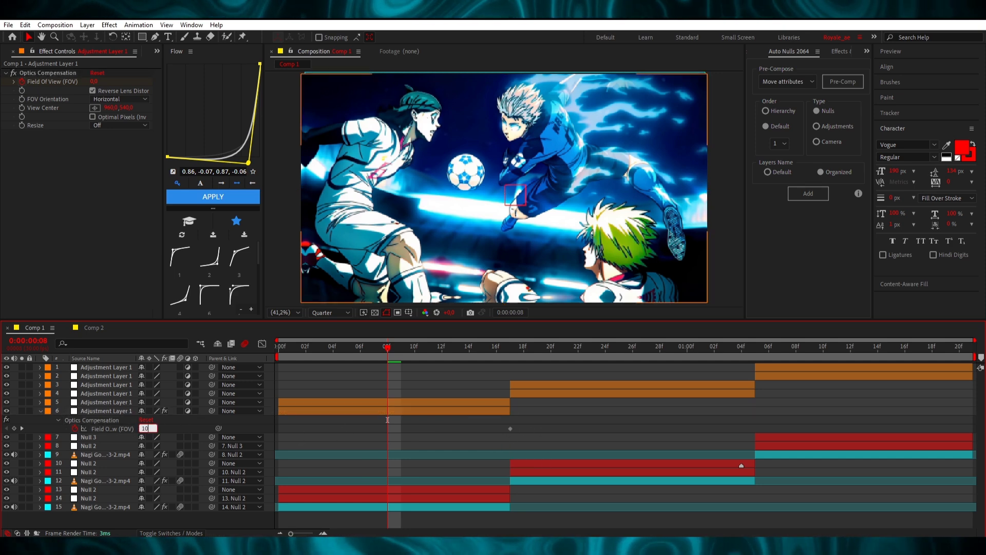
pyautogui.write('0')
pyautogui.press('Return')
pyautogui.click(404, 427)
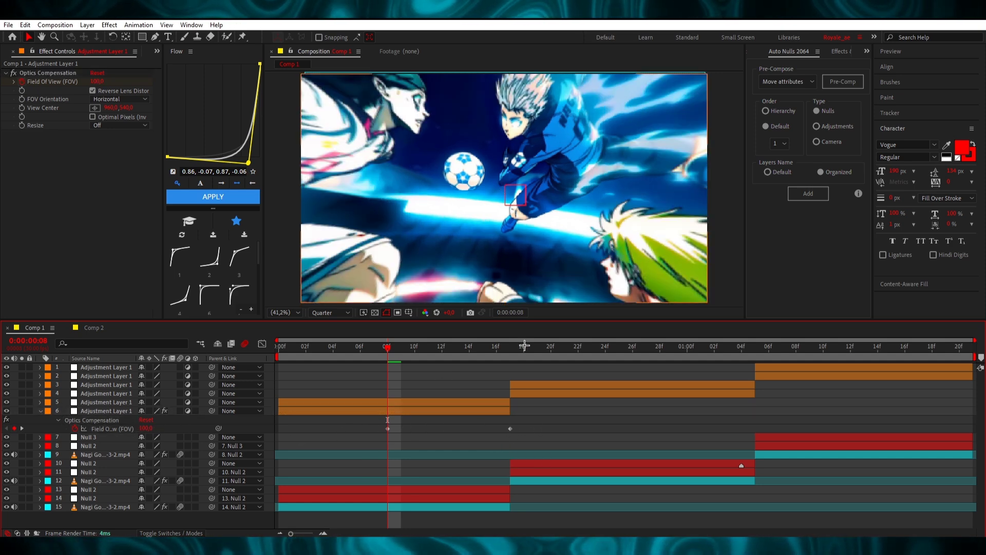
pyautogui.moveTo(387, 429); pyautogui.dragTo(283, 461)
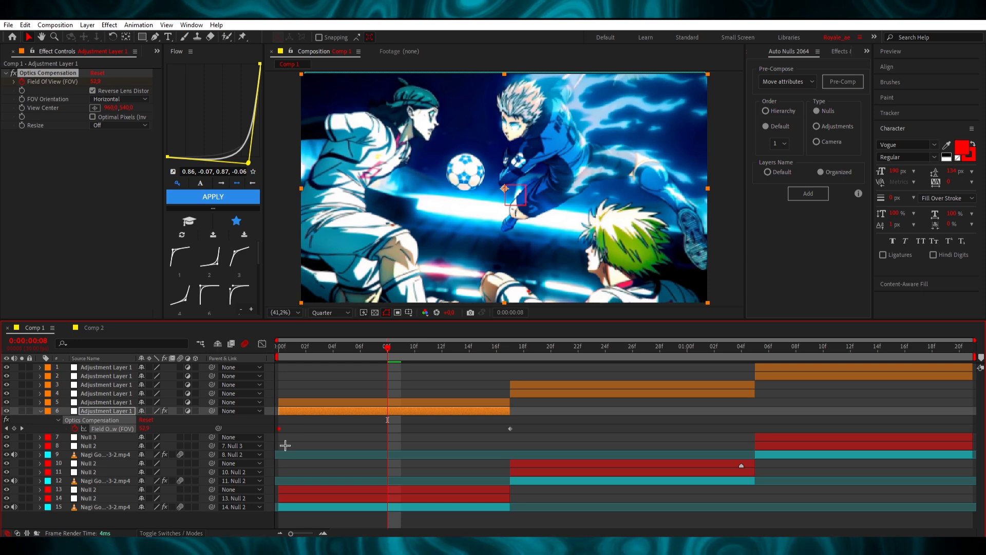
# Step: Easy-ease the Field of View keyframes, shape their speed graph to start fast and slow toward frame 17, and preview it
pyautogui.click(282, 413)
pyautogui.click(131, 428)
pyautogui.press('F9')
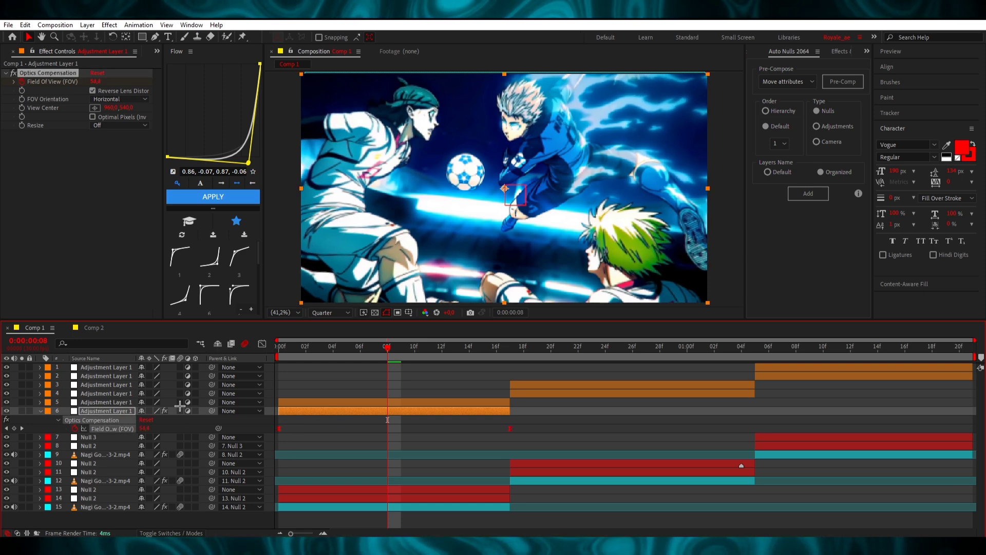
pyautogui.click(263, 343)
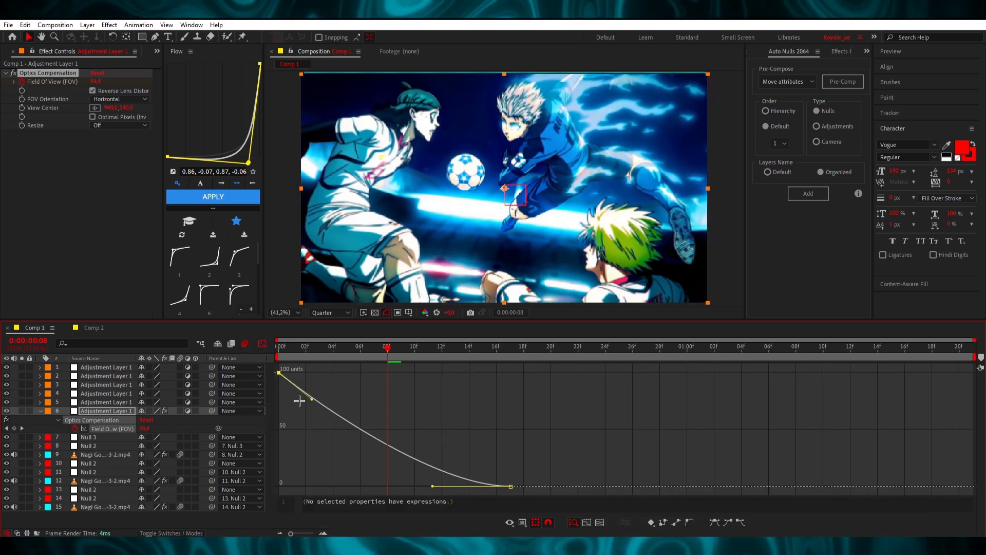
pyautogui.rightClick(447, 404)
pyautogui.click(508, 314)
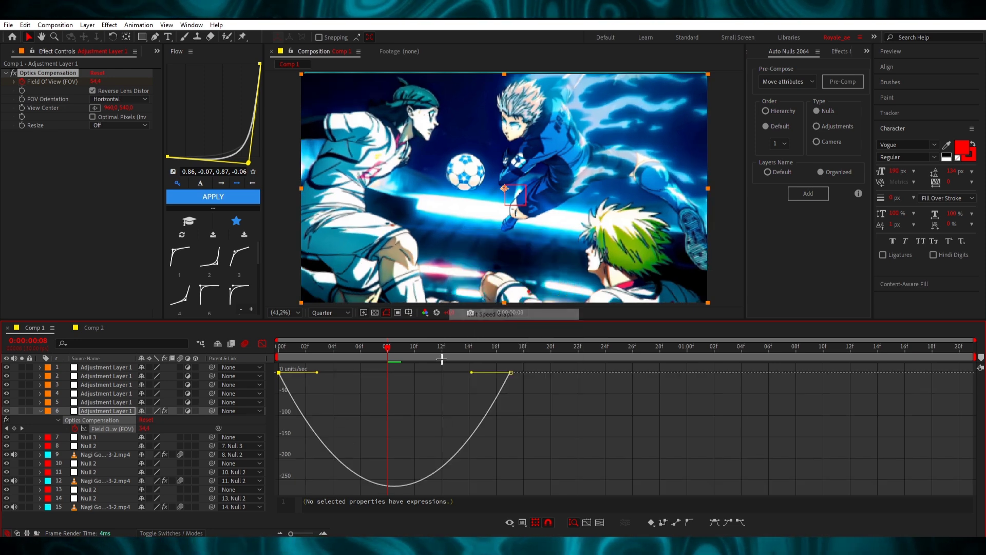
pyautogui.moveTo(313, 372); pyautogui.dragTo(209, 357)
pyautogui.press('space')
pyautogui.press('space')
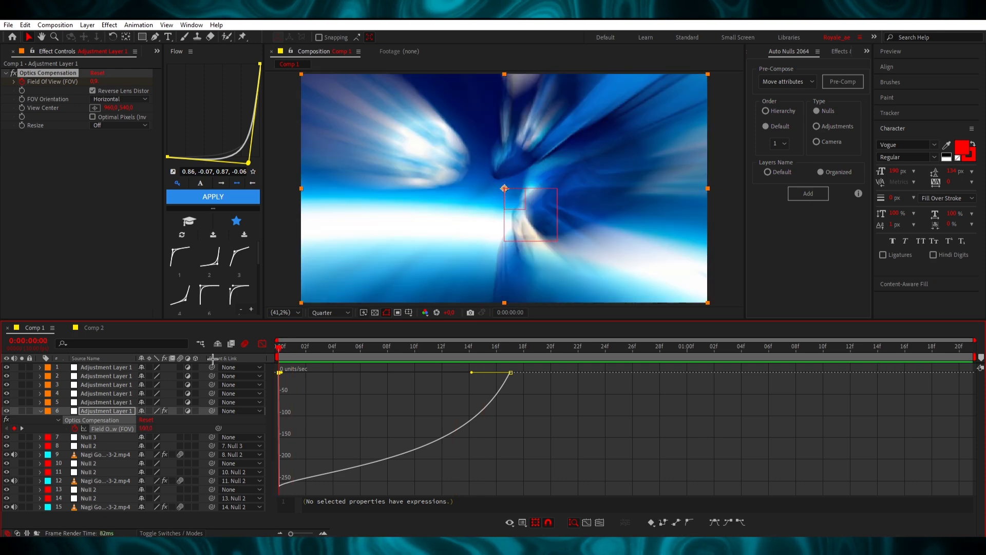
# Step: Finish shaping the Field of View speed graph with a steep change right after the first frame, and save the project
pyautogui.moveTo(286, 373); pyautogui.dragTo(349, 362)
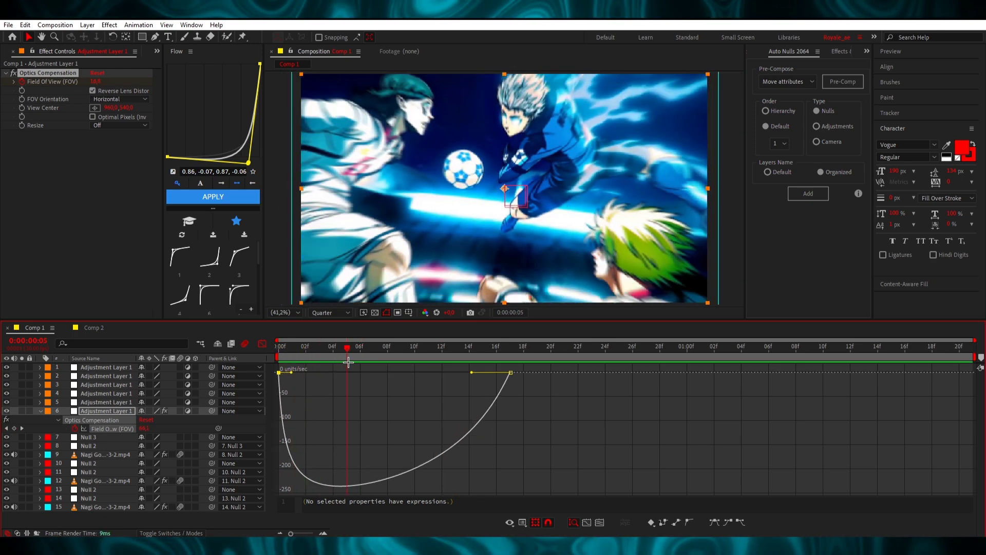
pyautogui.click(262, 343)
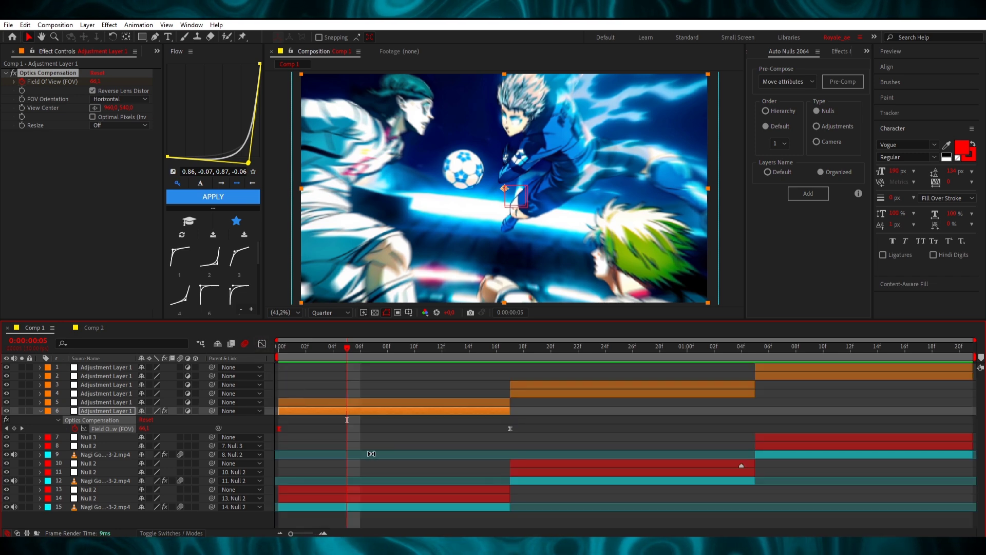
pyautogui.click(378, 434)
pyautogui.press('u')
pyautogui.hotkey('ctrl', 's')
# Step: Compare the first clip with its lower adjustment layer hidden and shown, check the opening frames, and save the project
pyautogui.click(6, 410)
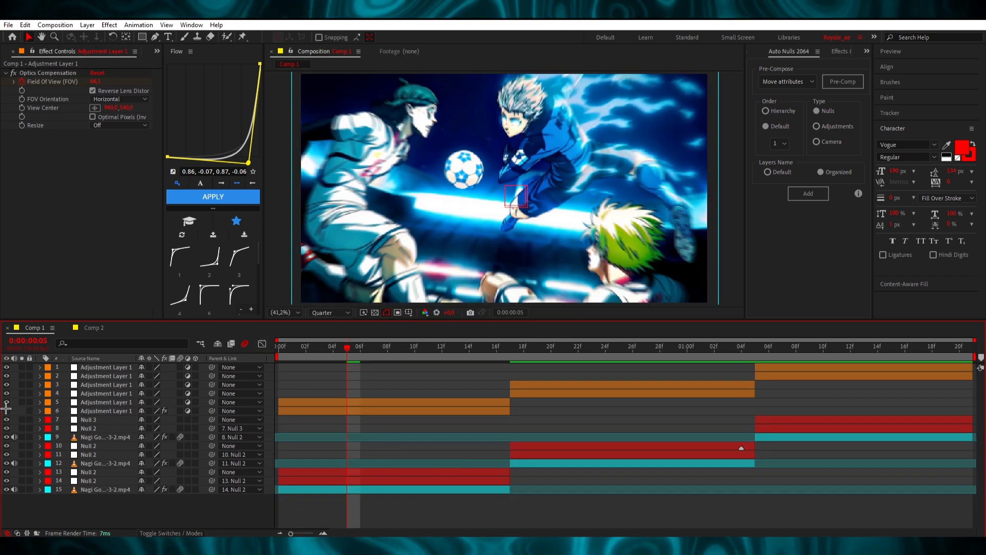
pyautogui.click(6, 409)
pyautogui.click(6, 409)
pyautogui.click(7, 409)
pyautogui.click(6, 408)
pyautogui.click(5, 409)
pyautogui.click(5, 409)
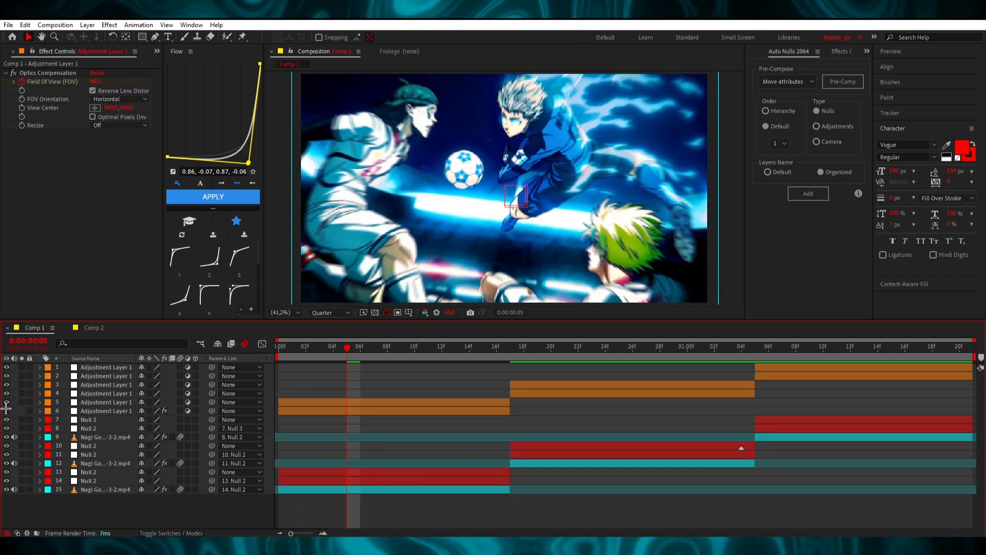
pyautogui.click(6, 409)
pyautogui.click(6, 408)
pyautogui.click(6, 408)
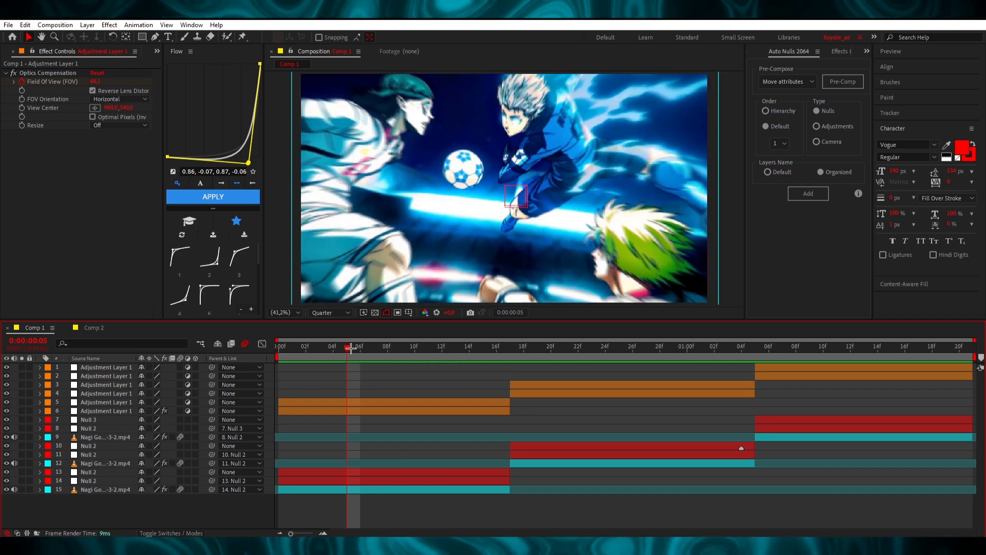
pyautogui.moveTo(351, 348); pyautogui.dragTo(380, 342)
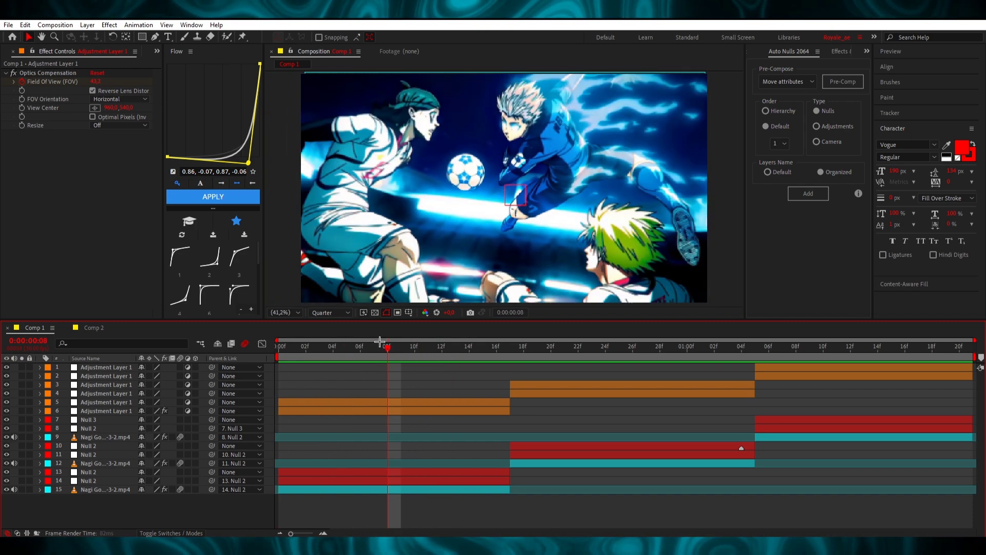
pyautogui.moveTo(318, 348); pyautogui.dragTo(232, 355)
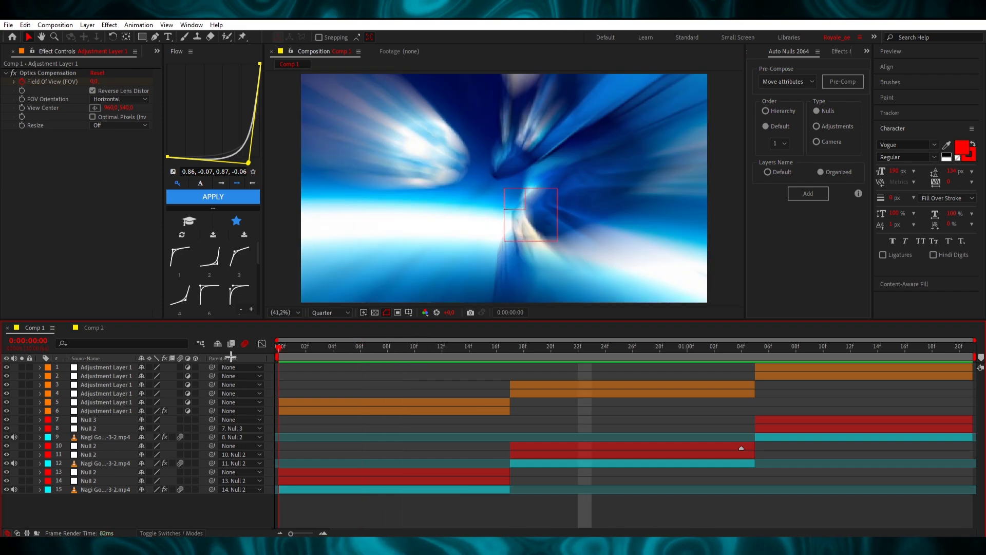
pyautogui.hotkey('ctrl', 's')
# Step: Apply Optics Compensation to the first clip's upper adjustment layer
pyautogui.click(304, 402)
pyautogui.moveTo(375, 352); pyautogui.dragTo(726, 368)
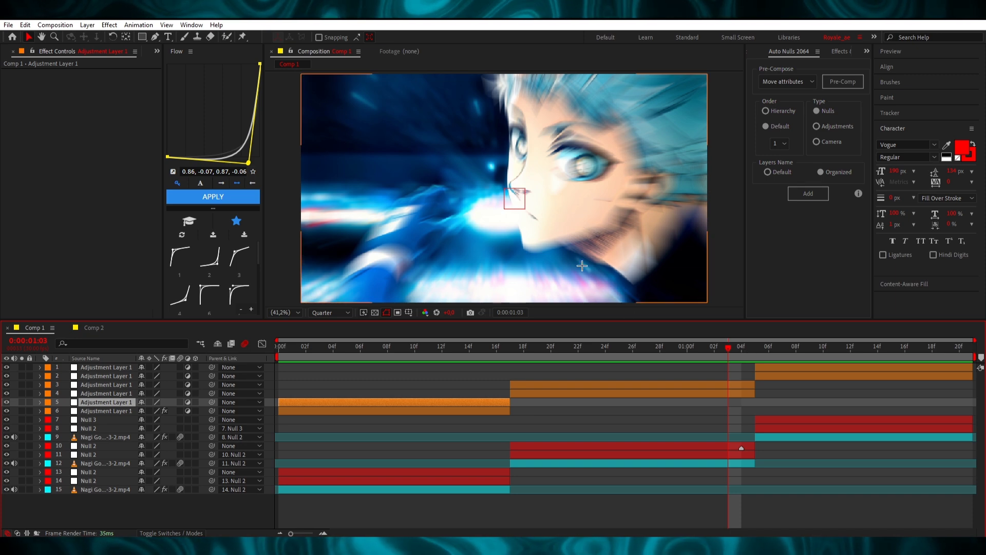
pyautogui.click(719, 383)
pyautogui.click(756, 376)
pyautogui.click(725, 367)
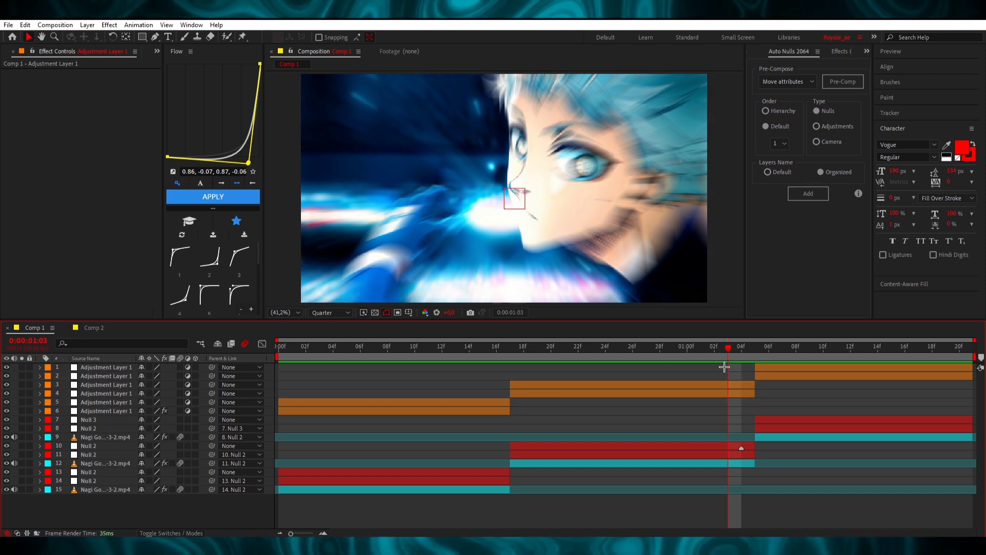
pyautogui.moveTo(728, 350); pyautogui.dragTo(471, 390)
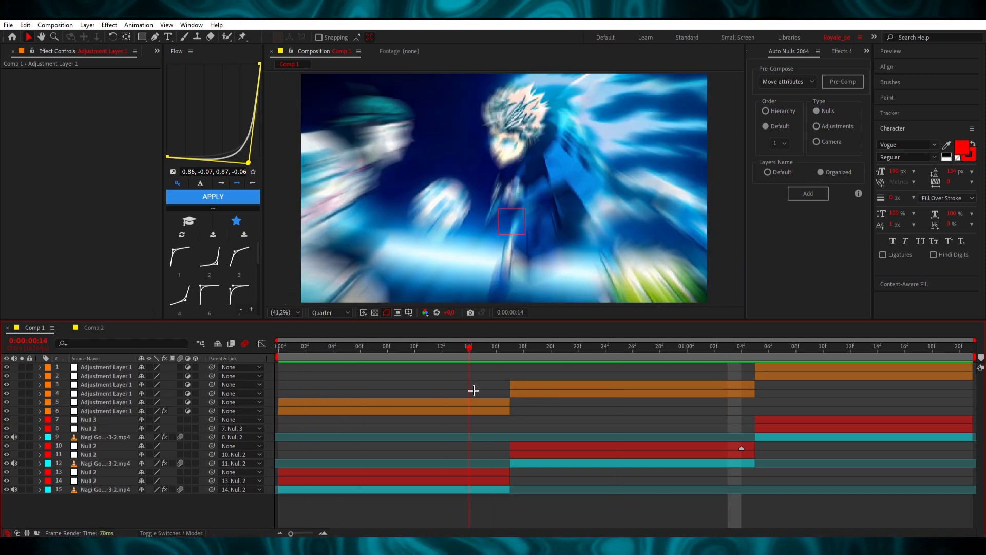
pyautogui.click(474, 402)
pyautogui.hotkey('ctrl', 'space')
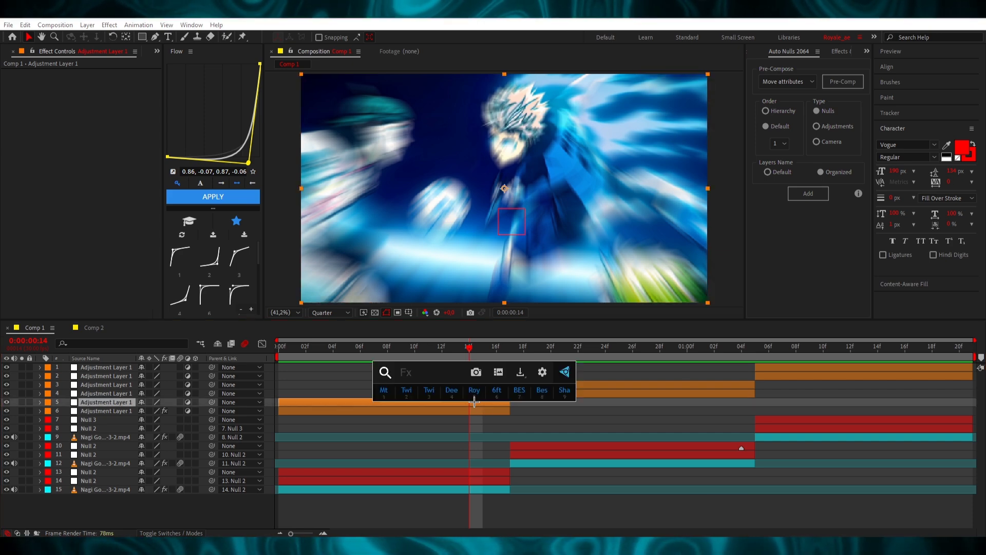
pyautogui.write('opt')
pyautogui.click(439, 417)
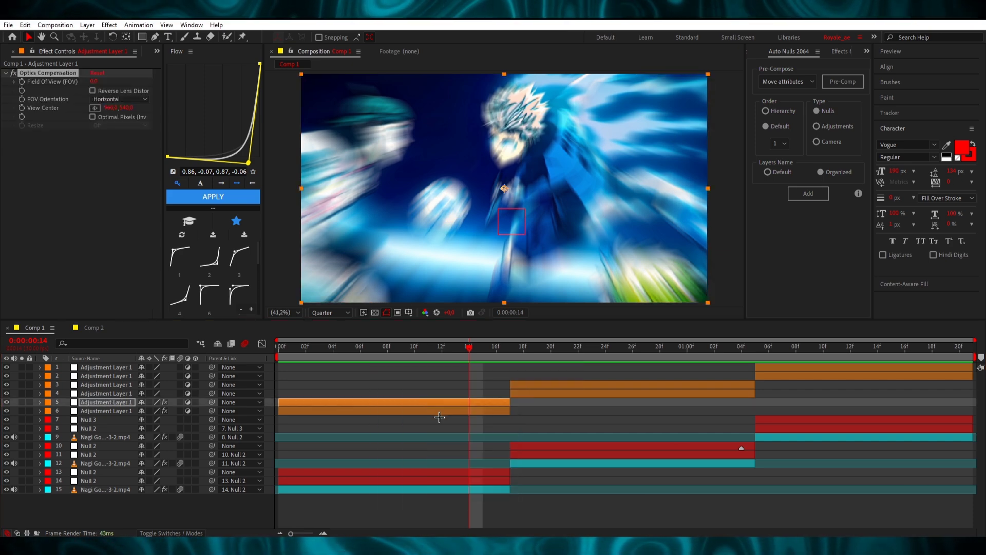
# Step: Enable Reverse Lens Distortion and keyframe the Field of View from 0 on the first frame to 100 at frame 17
pyautogui.click(102, 90)
pyautogui.press('u')
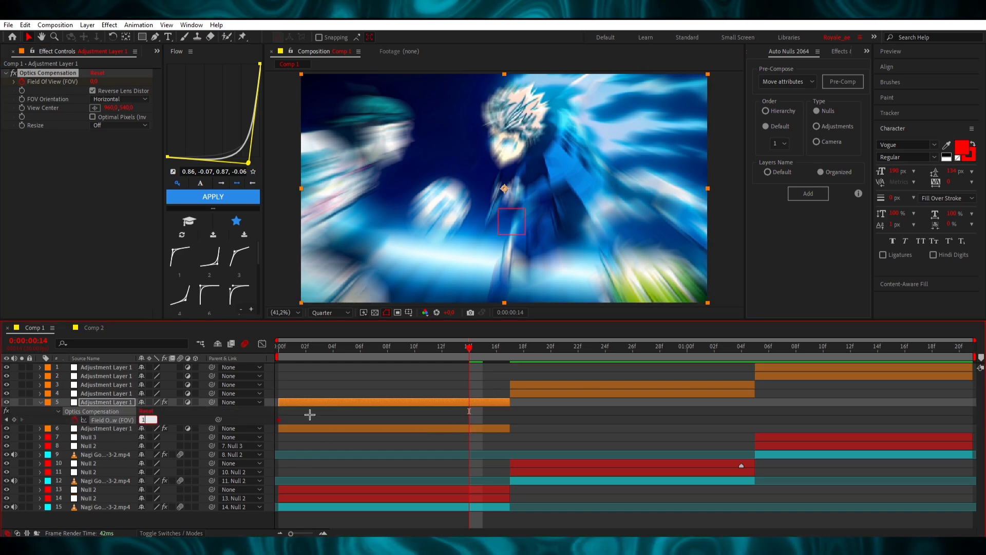
pyautogui.press('Return')
# Step: Easy-ease the Field of View keyframes, shape their speed graph to peak just before frame 17, and preview the transition
pyautogui.moveTo(470, 419); pyautogui.dragTo(251, 424)
pyautogui.press('F9')
pyautogui.hotkey('shift', 'F3')
pyautogui.moveTo(317, 488); pyautogui.dragTo(394, 486)
pyautogui.moveTo(472, 486); pyautogui.dragTo(496, 486)
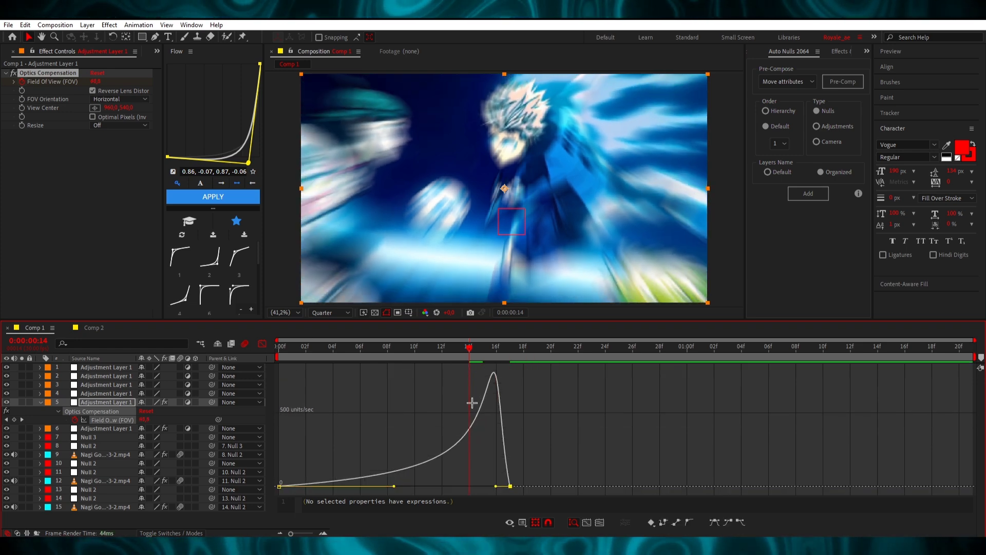
pyautogui.press('Home')
pyautogui.press('space')
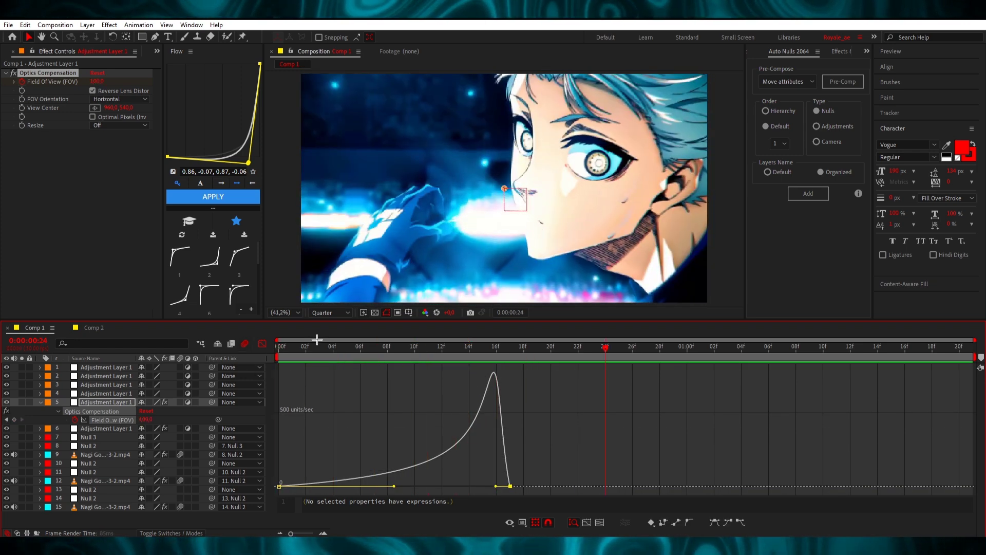
pyautogui.moveTo(312, 346); pyautogui.dragTo(498, 351)
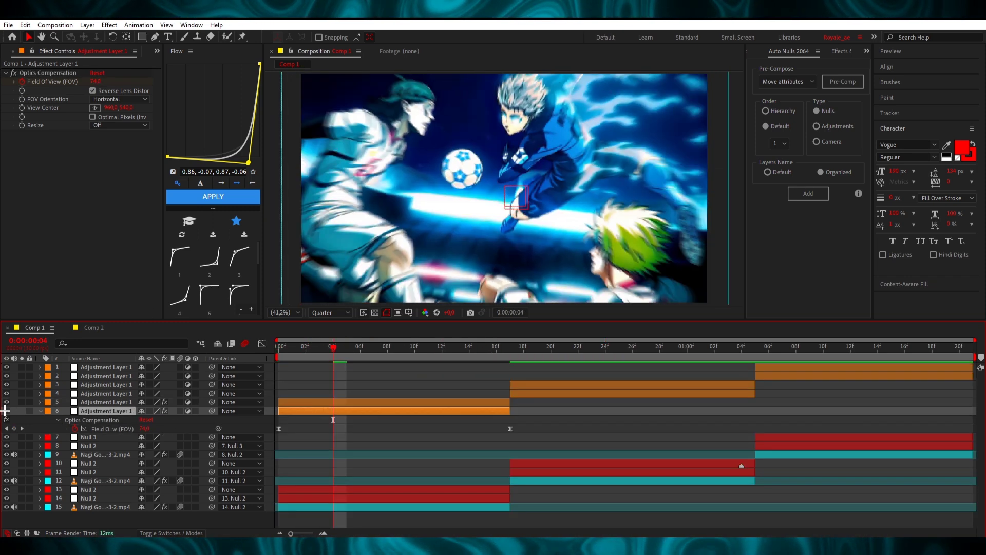
# Step: Compare the first clip with its adjustment layers hidden and shown near its start and end, and save the project
pyautogui.click(6, 411)
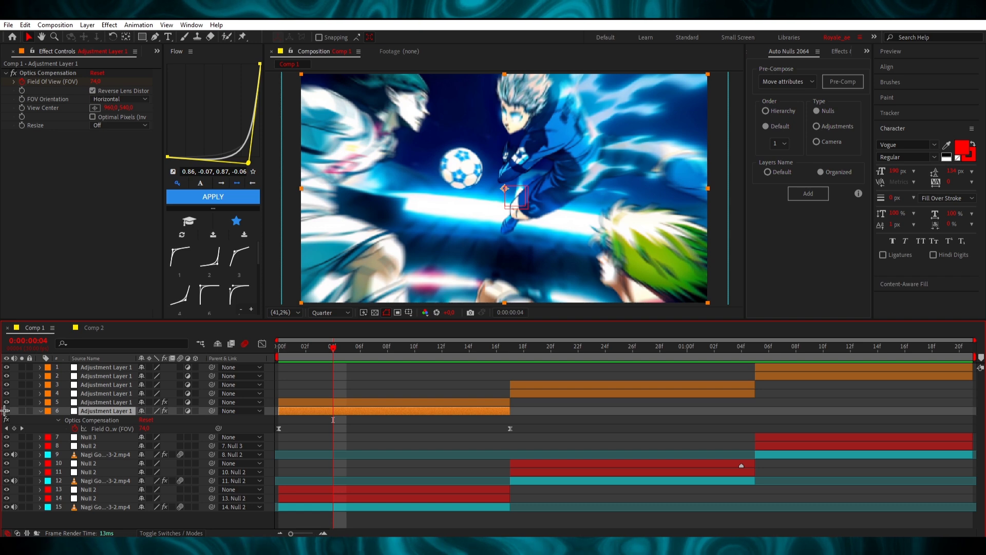
pyautogui.click(6, 411)
pyautogui.click(5, 412)
pyautogui.click(342, 377)
pyautogui.moveTo(343, 348); pyautogui.dragTo(478, 343)
pyautogui.click(57, 412)
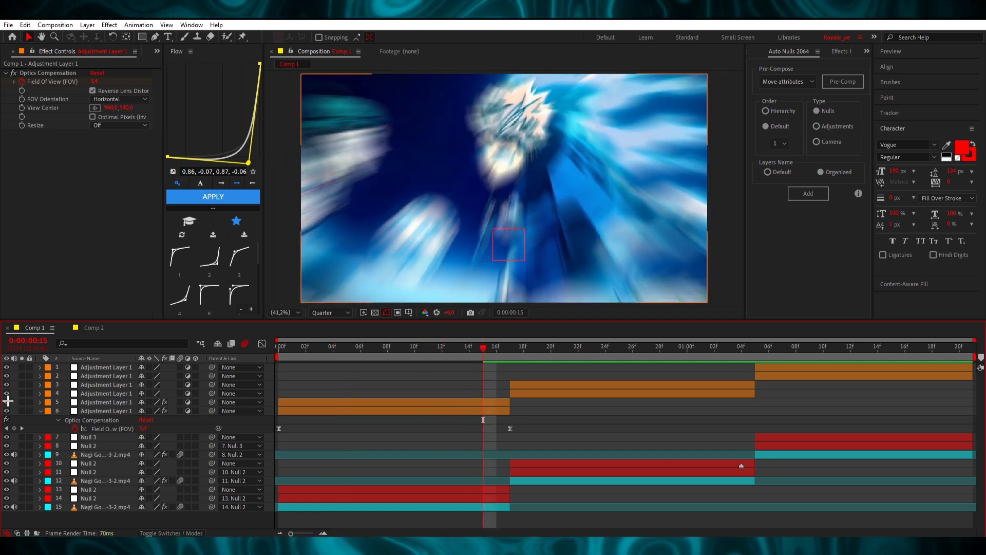
pyautogui.hotkey('ctrl', 's')
pyautogui.press('u')
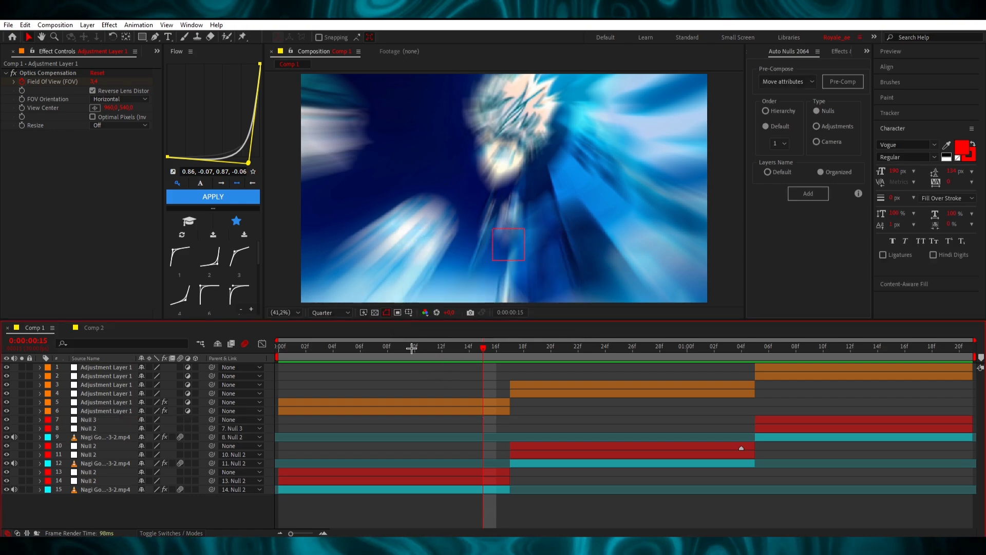
# Step: Apply the Warp effect to the second clip's lower adjustment layer and set its Warp Style to FishEye
pyautogui.moveTo(412, 348); pyautogui.dragTo(379, 358)
pyautogui.moveTo(385, 358); pyautogui.dragTo(509, 363)
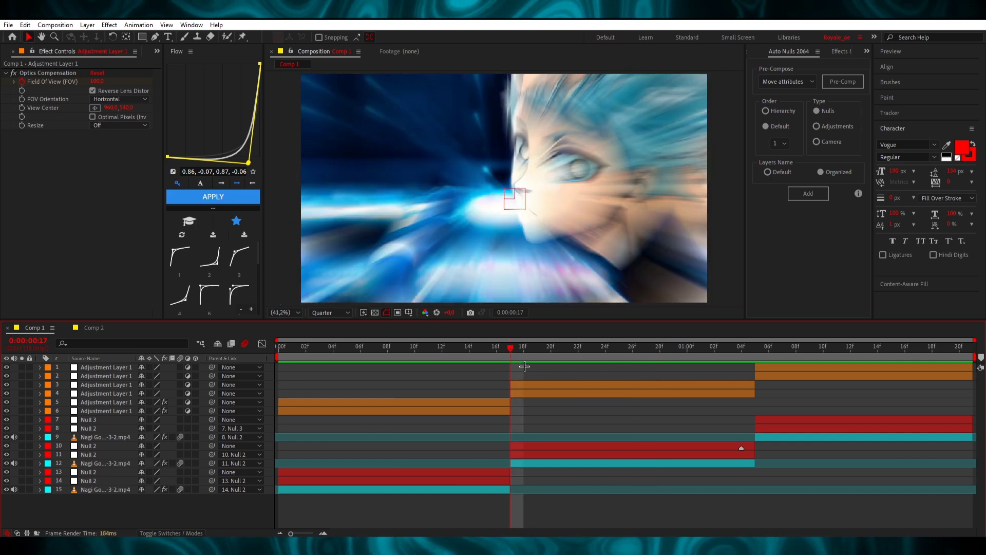
pyautogui.click(514, 393)
pyautogui.hotkey('ctrl', 'space')
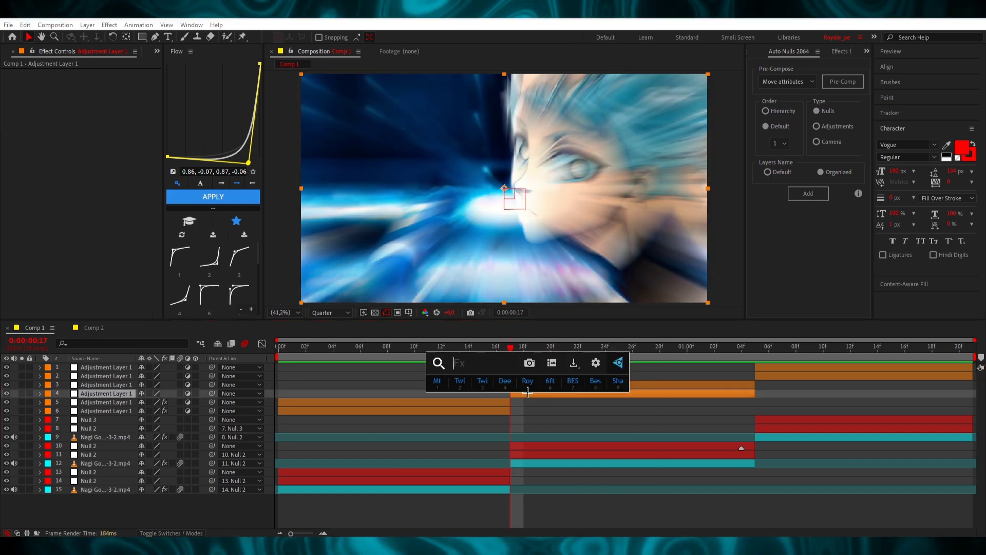
pyautogui.write('warp')
pyautogui.press('Return')
pyautogui.click(110, 81)
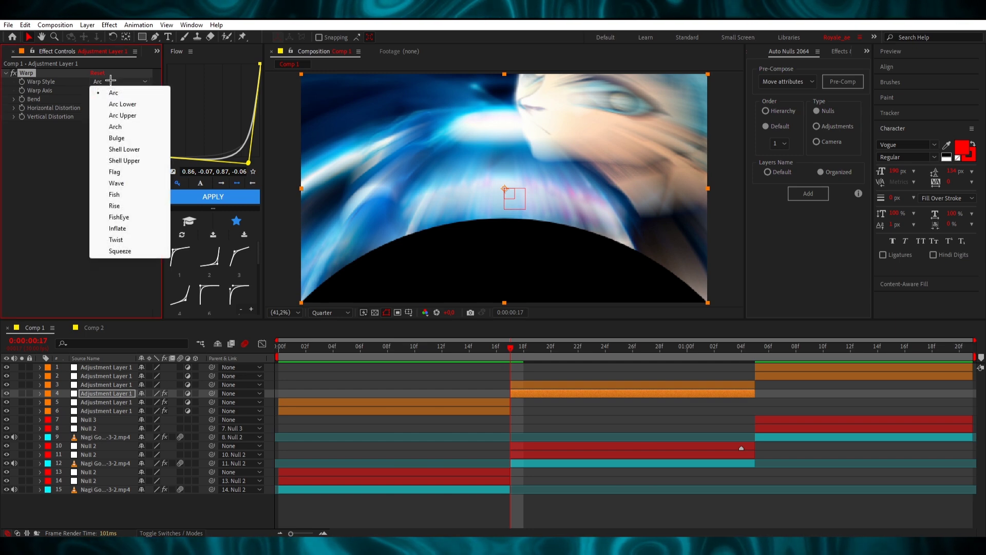
pyautogui.click(133, 217)
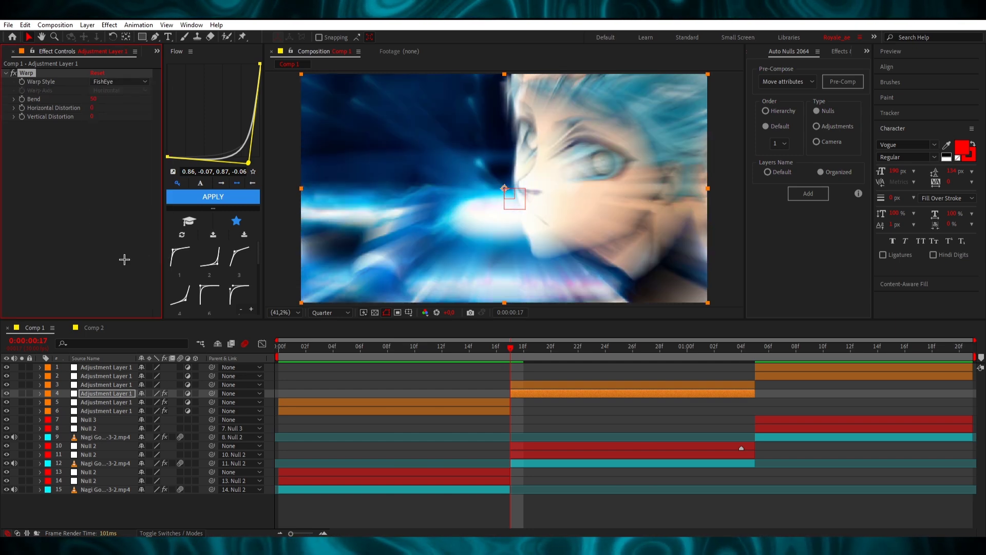
# Step: Keyframe the Warp Bend at -100 on frame 17, leading to 0 at 0:00:01:05
pyautogui.moveTo(92, 100); pyautogui.dragTo(11, 103)
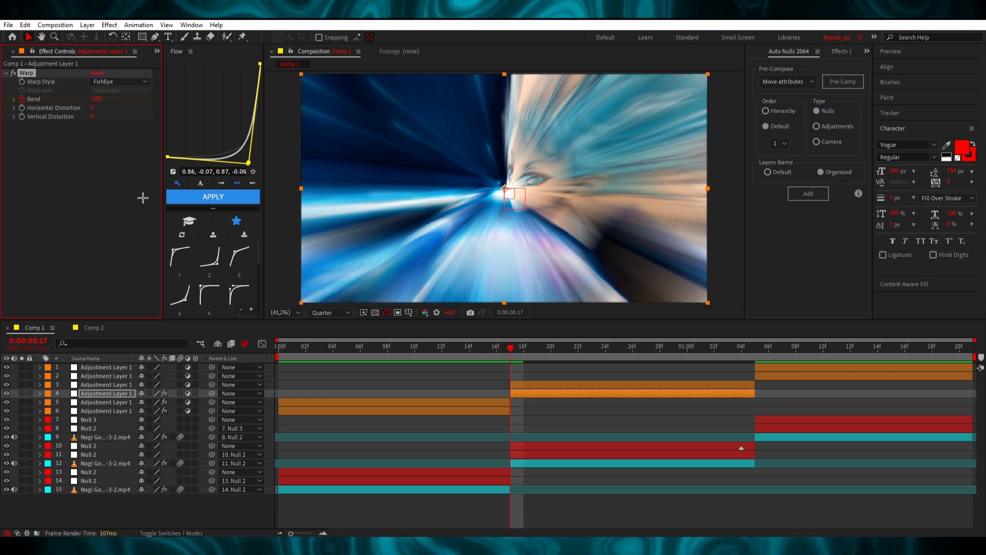
pyautogui.press('u')
pyautogui.moveTo(537, 345); pyautogui.dragTo(633, 345)
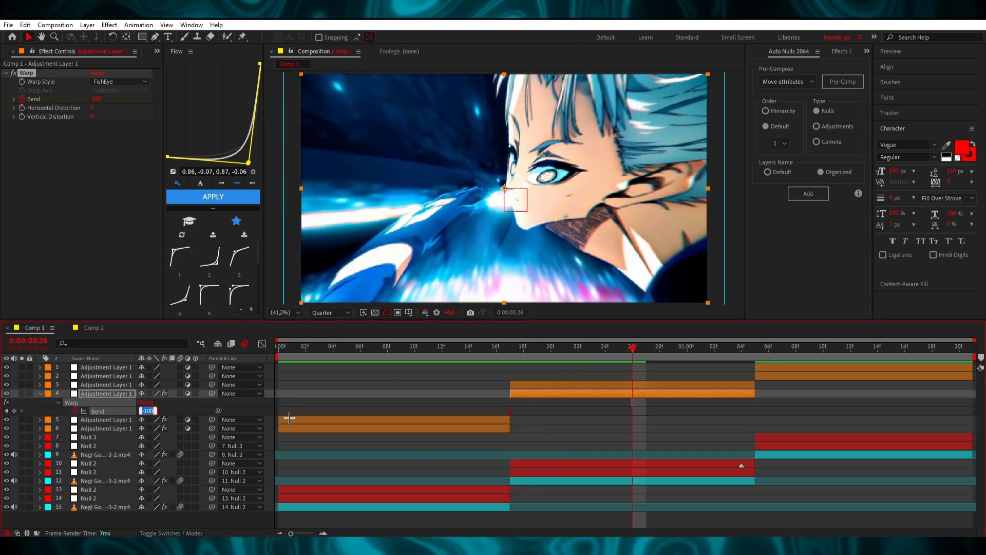
pyautogui.write('-50')
pyautogui.press('Return')
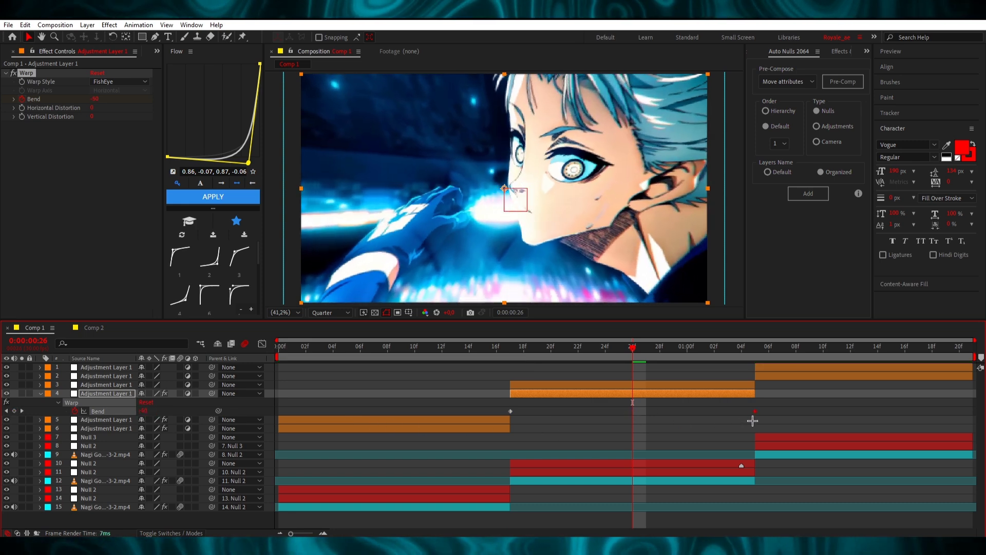
# Step: Easy-ease both Bend keyframes and check the warp around frame 22
pyautogui.moveTo(758, 417); pyautogui.dragTo(400, 403)
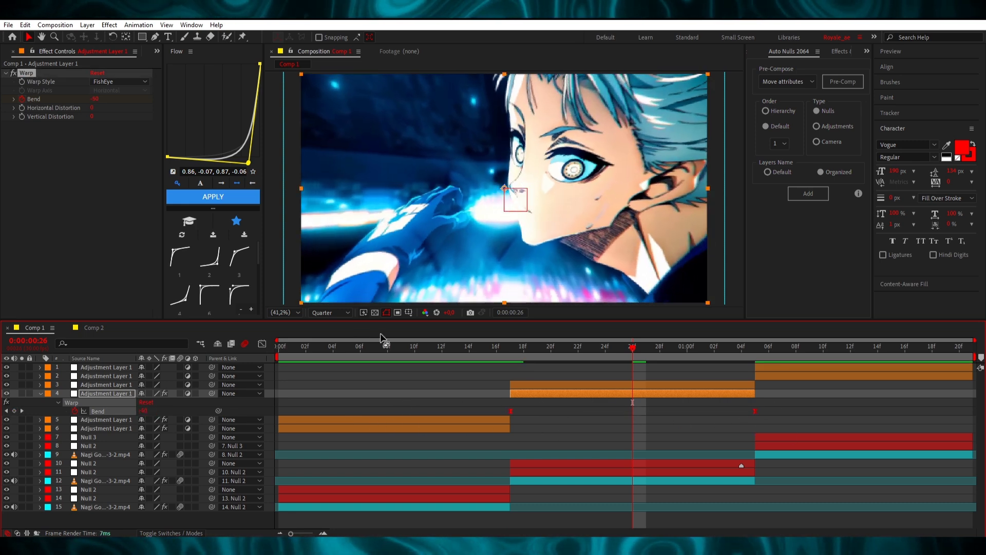
pyautogui.click(565, 347)
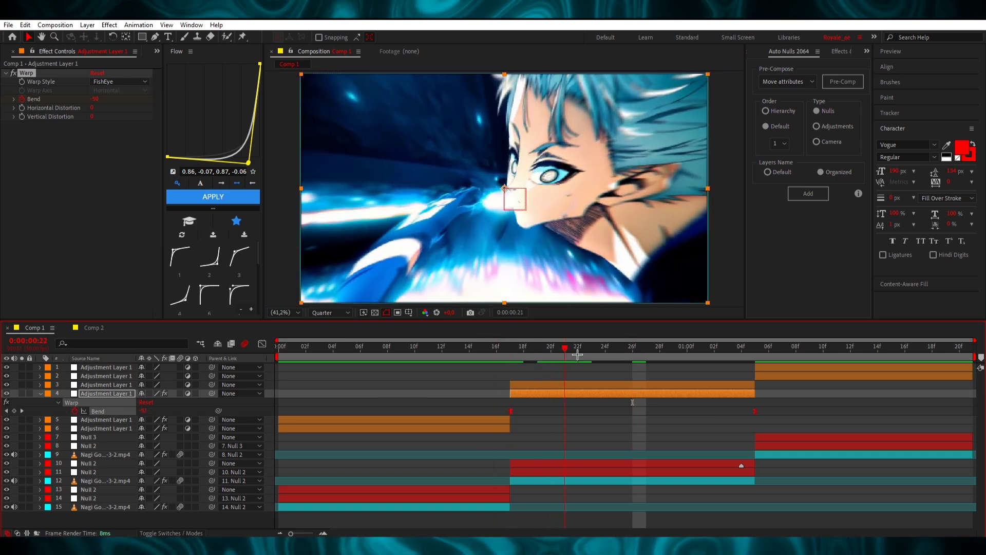
pyautogui.click(578, 349)
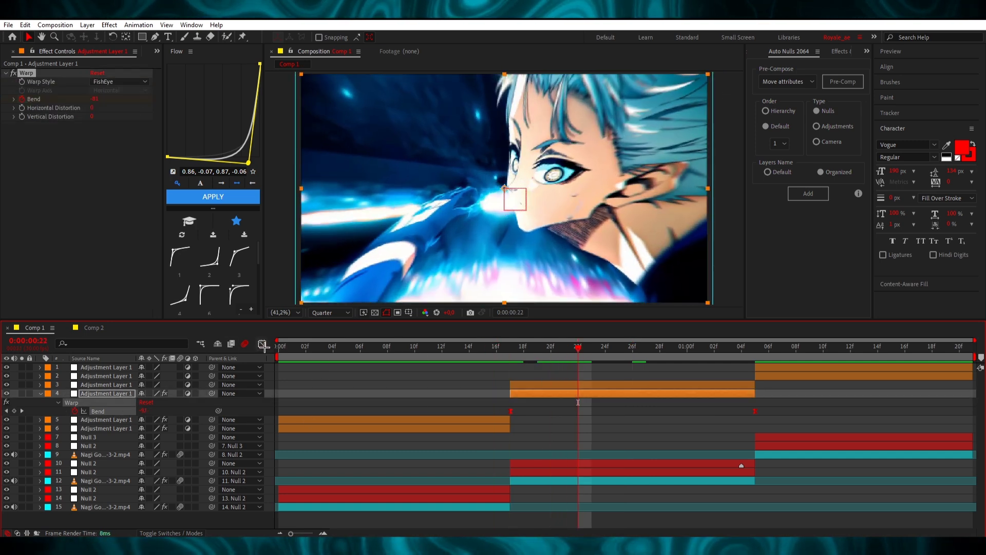
# Step: Shape the Bend value graph to rise steeply after frame 17 and flatten toward 0, and preview the transition
pyautogui.click(262, 344)
pyautogui.rightClick(554, 466)
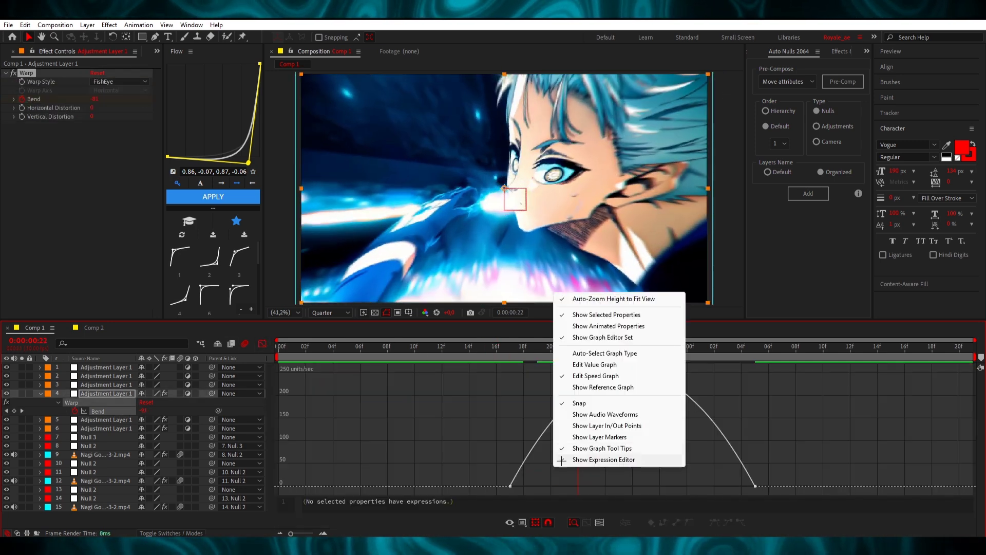
pyautogui.click(610, 365)
pyautogui.moveTo(508, 451); pyautogui.dragTo(517, 393)
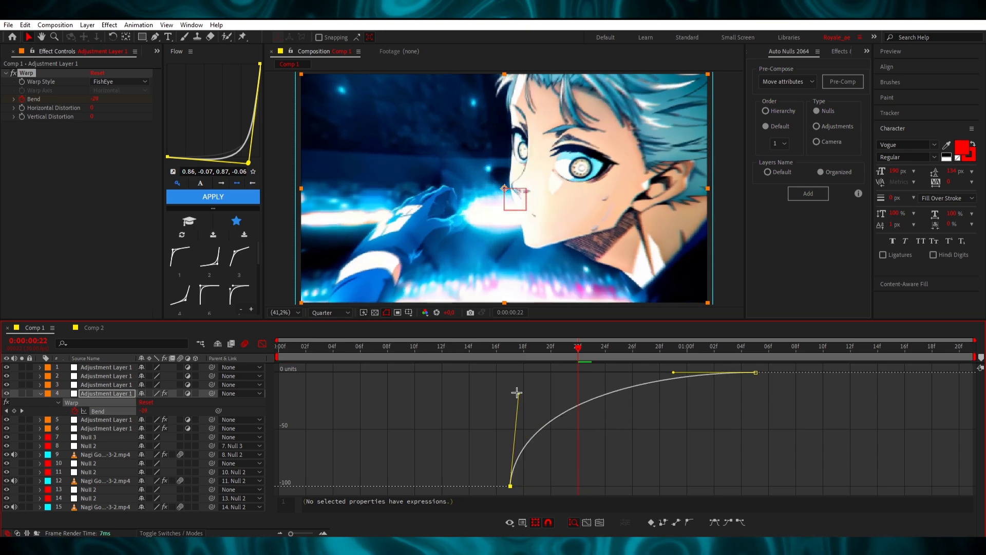
pyautogui.moveTo(673, 375); pyautogui.dragTo(549, 373)
pyautogui.click(470, 346)
pyautogui.moveTo(475, 346); pyautogui.dragTo(364, 343)
pyautogui.press('space')
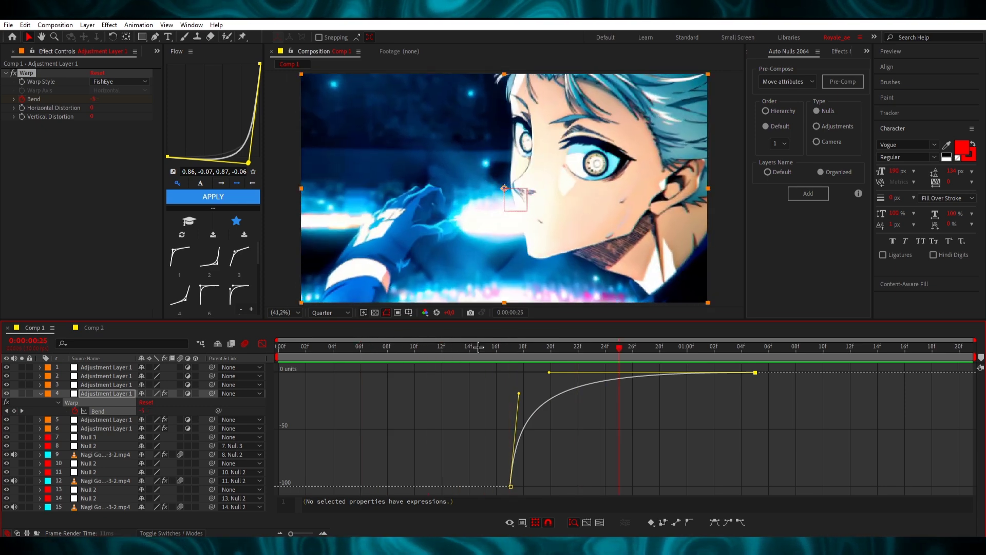
pyautogui.click(262, 344)
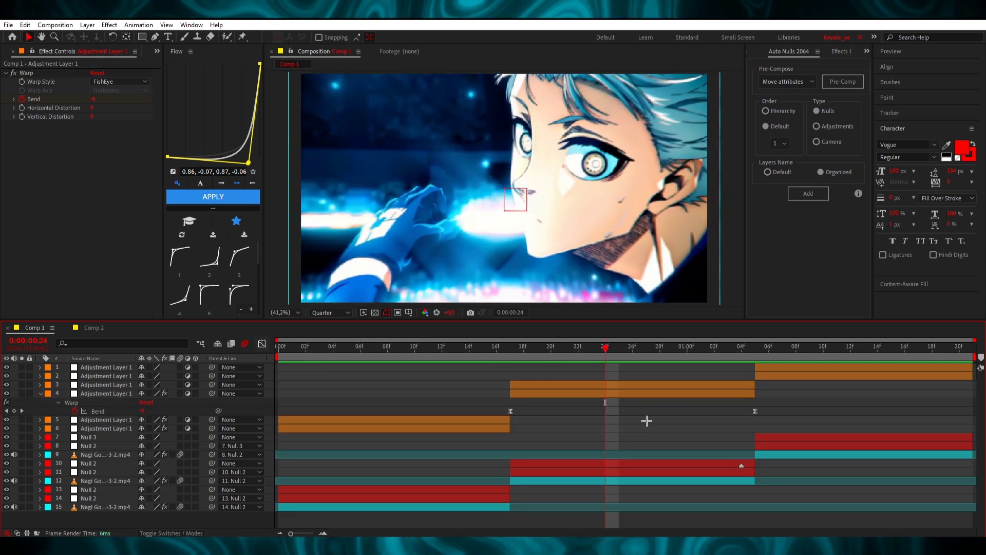
# Step: Apply the Warp effect to the second clip's upper adjustment layer with the playhead at 0:00:01:04
pyautogui.click(638, 386)
pyautogui.click(687, 346)
pyautogui.moveTo(702, 349); pyautogui.dragTo(740, 346)
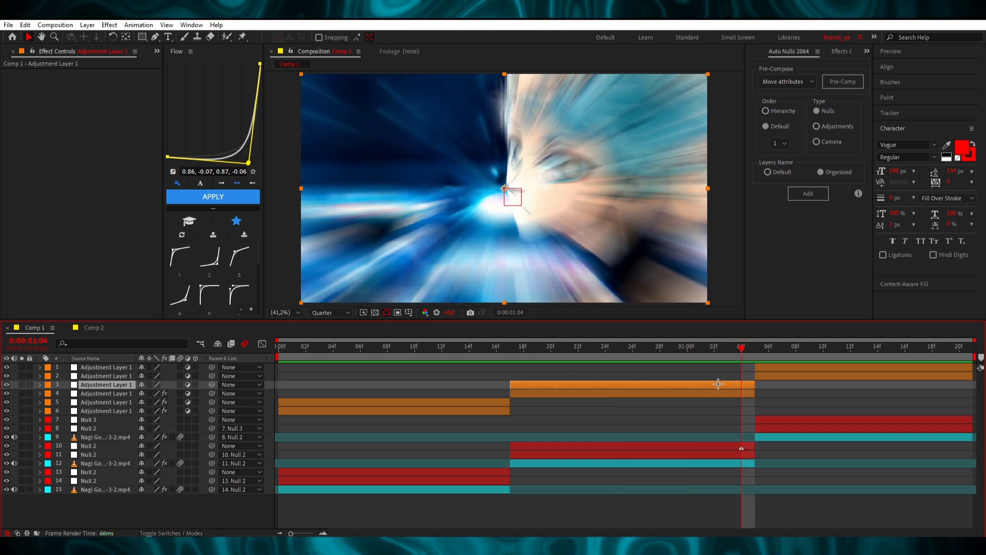
pyautogui.hotkey('ctrl', 'space')
pyautogui.write('war')
pyautogui.press('Return')
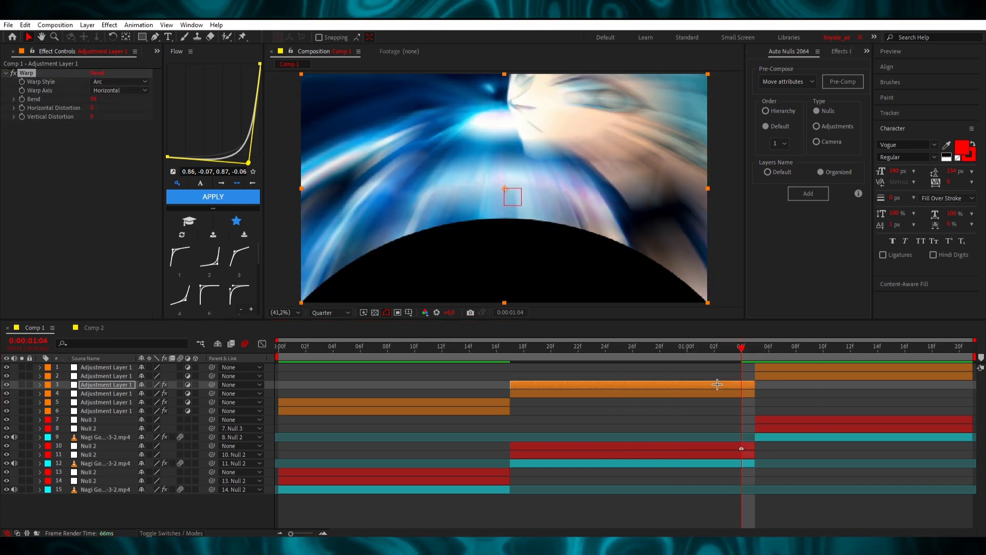
# Step: Set the second clip's upper adjustment layer's Warp Style to FishEye and keyframe its Bend at -100
pyautogui.click(120, 81)
pyautogui.click(114, 206)
pyautogui.click(111, 81)
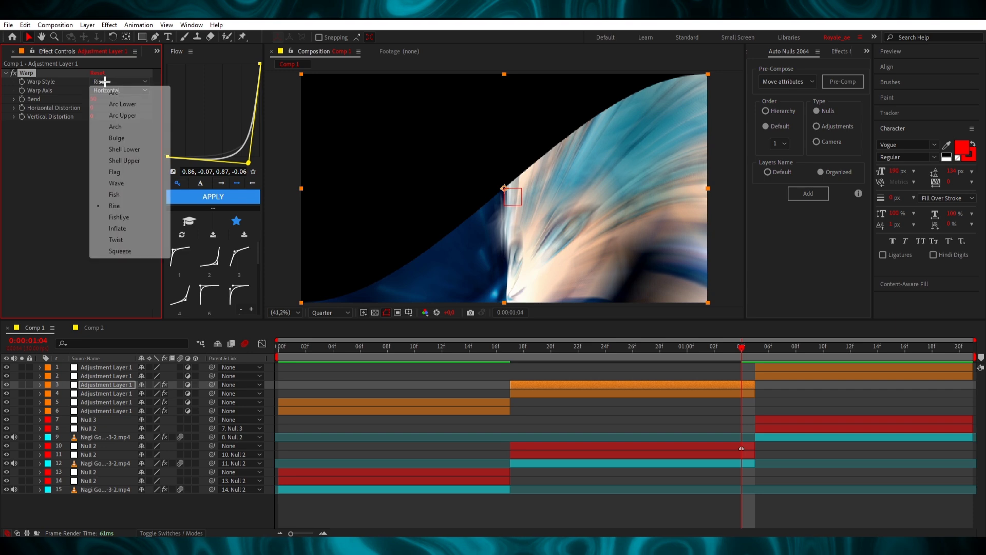
pyautogui.click(102, 217)
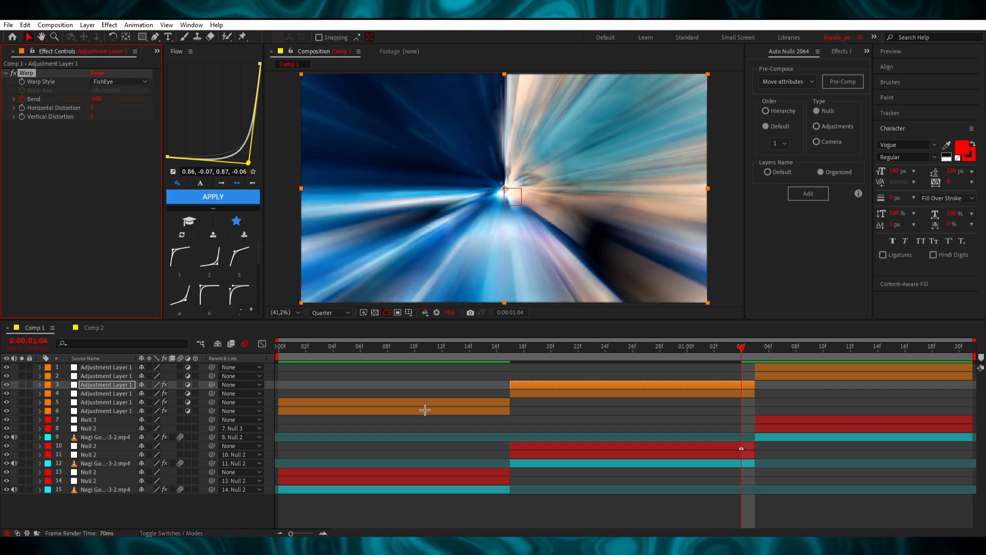
# Step: Keyframe the Bend at 0 on frame 17, leading to -100 at 0:00:01:05, easy-ease both keyframes, and preview the warp
pyautogui.press('u')
pyautogui.press('i')
pyautogui.press('Return')
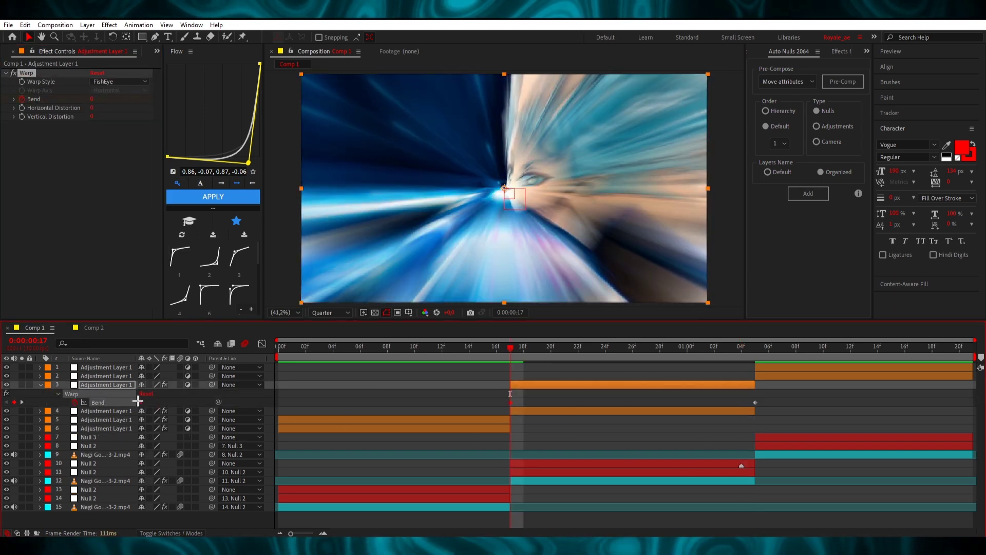
pyautogui.press('space')
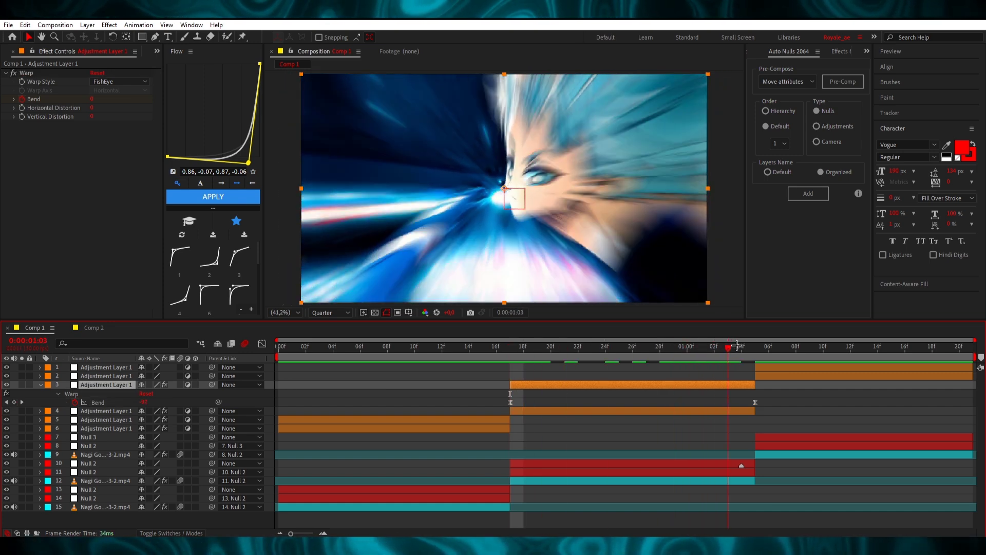
# Step: Shape the Bend value graph to stay nearly flat after frame 17 and drop steeply to -100 at the clip's end, and save the project
pyautogui.click(262, 343)
pyautogui.moveTo(482, 354); pyautogui.dragTo(719, 373)
pyautogui.moveTo(668, 347); pyautogui.dragTo(600, 354)
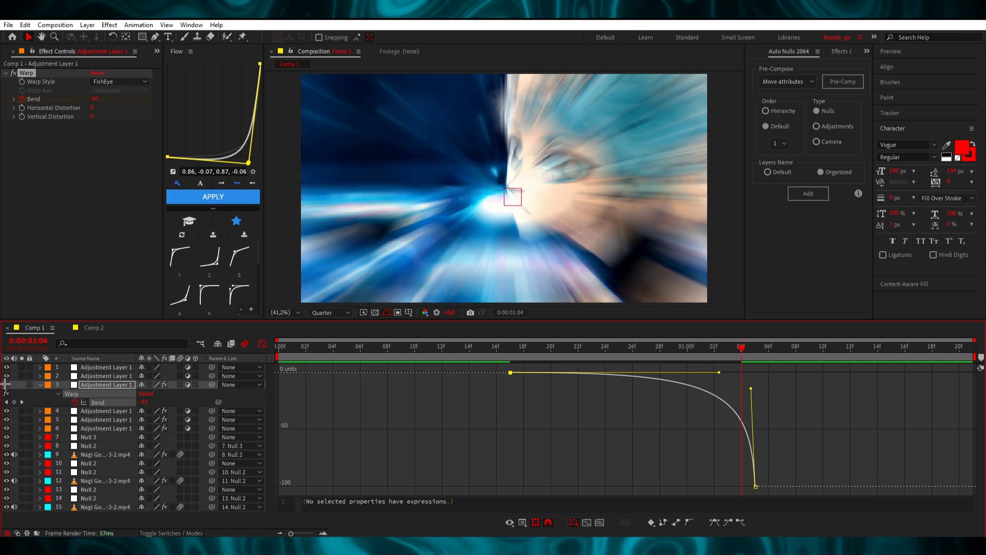
pyautogui.hotkey('ctrl', 's')
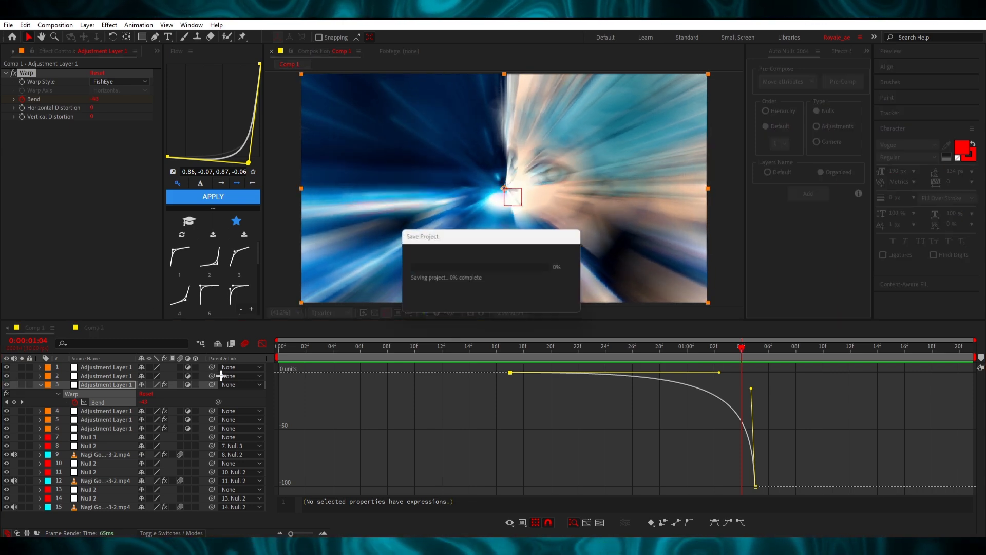
# Step: Preview the comp and inspect the first two clips' adjustment layers and the zoom transition between them
pyautogui.click(262, 343)
pyautogui.click(569, 445)
pyautogui.press('u')
pyautogui.press('space')
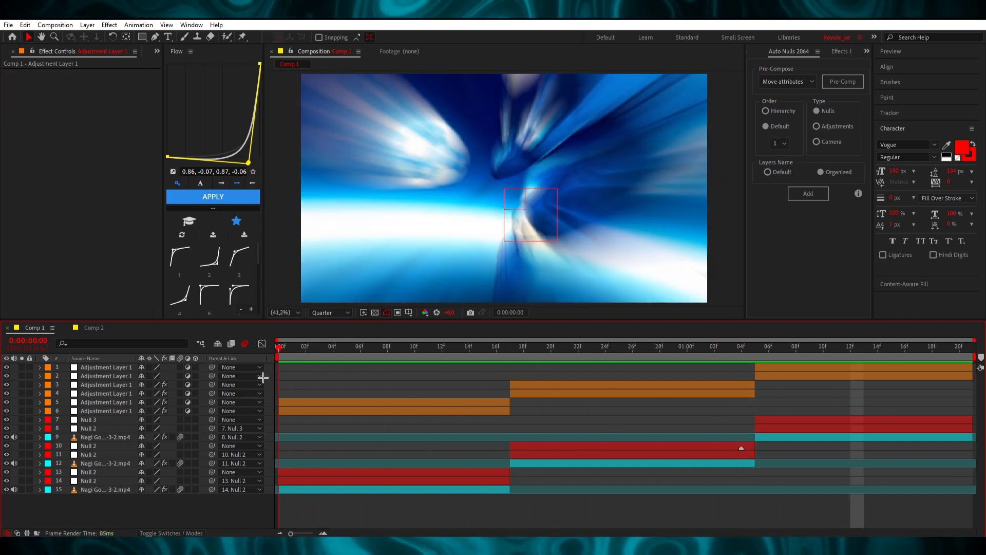
pyautogui.press('space')
pyautogui.click(395, 411)
pyautogui.moveTo(406, 355); pyautogui.dragTo(538, 355)
pyautogui.click(576, 393)
pyautogui.press('space')
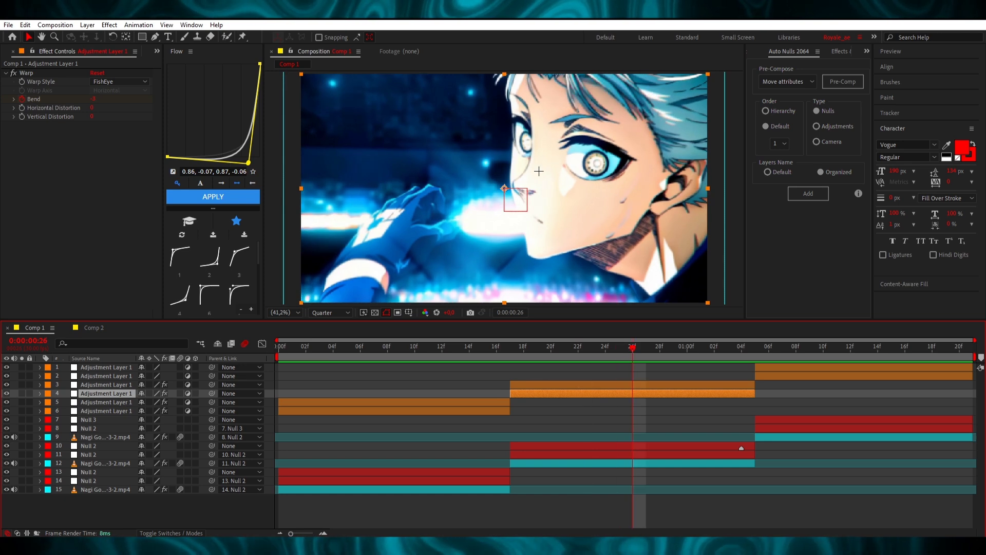
# Step: Apply Optics Compensation to the third clip's lower adjustment layer
pyautogui.click(618, 375)
pyautogui.moveTo(633, 350); pyautogui.dragTo(877, 375)
pyautogui.click(877, 375)
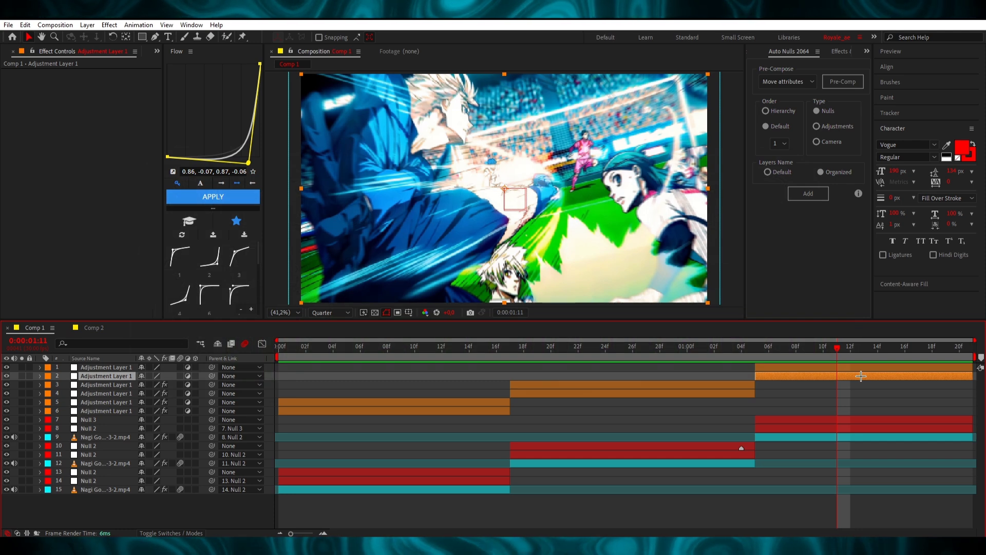
pyautogui.hotkey('ctrl', 'space')
pyautogui.write('op')
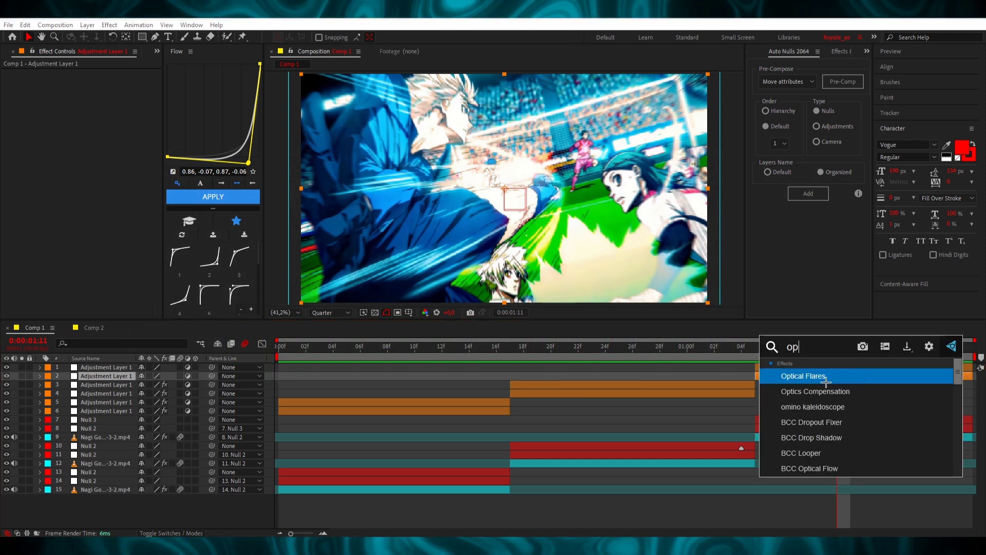
pyautogui.click(880, 392)
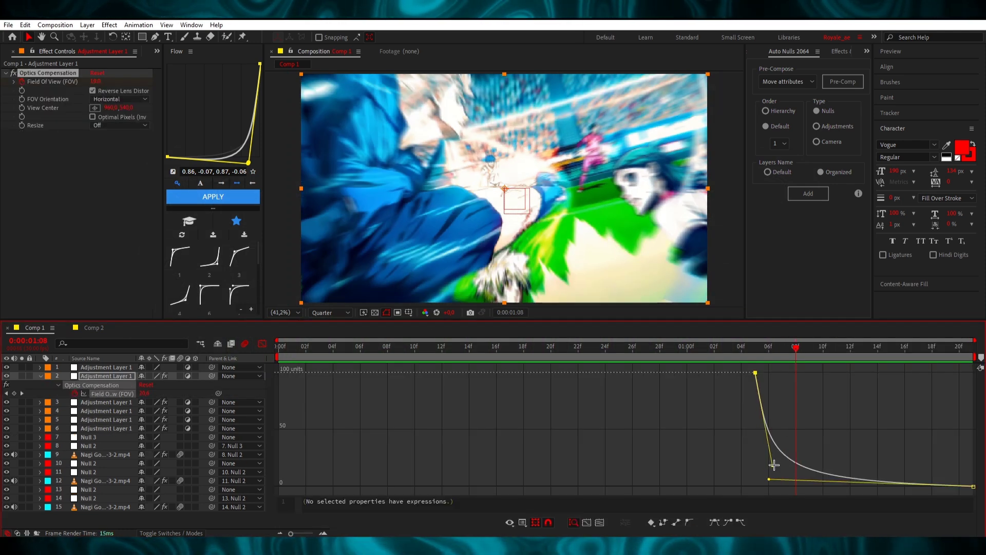
# Step: Shape the Field Of View value graph to fall gradually from 100 at 0:00:01:05 to 0 at the third clip's end, and preview it
pyautogui.moveTo(774, 465); pyautogui.dragTo(783, 461)
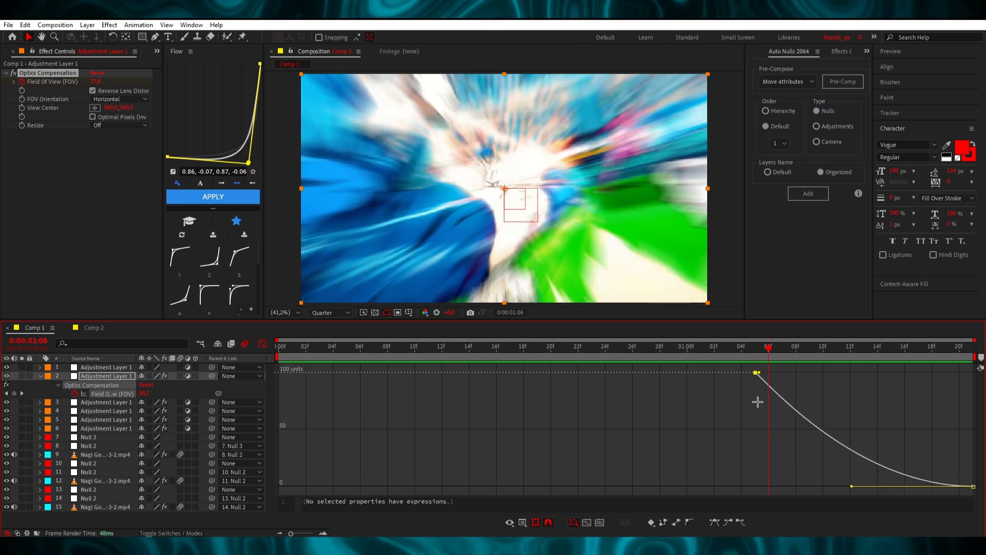
pyautogui.moveTo(757, 401); pyautogui.dragTo(753, 385)
pyautogui.moveTo(852, 486); pyautogui.dragTo(911, 486)
pyautogui.press('space')
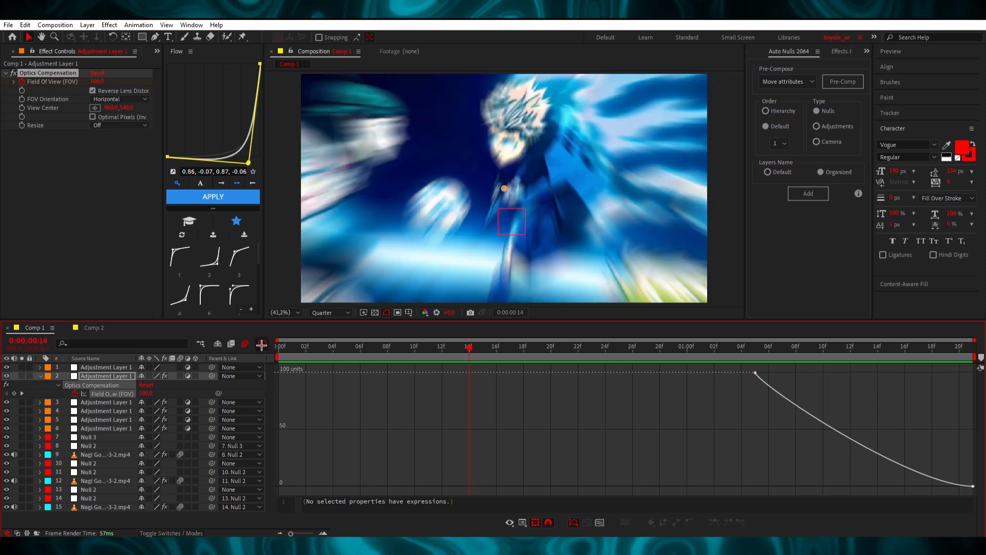
pyautogui.click(262, 343)
pyautogui.click(758, 421)
pyautogui.press('u')
# Step: Apply the Warp effect to the third clip's upper adjustment layer at 0:00:01:05 and set its Warp Style to FishEye
pyautogui.click(755, 350)
pyautogui.click(766, 369)
pyautogui.hotkey('ctrl', 'space')
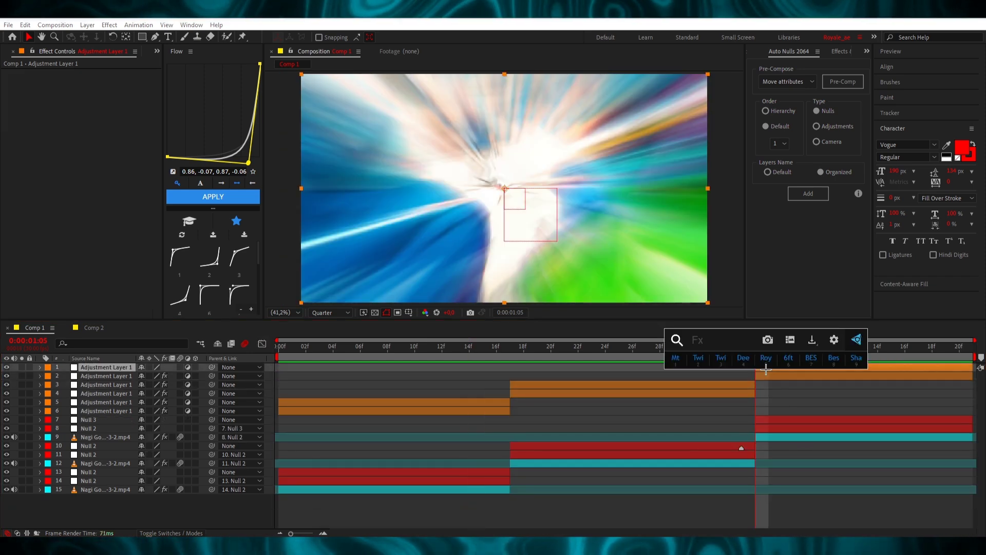
pyautogui.write('warp')
pyautogui.press('Return')
pyautogui.click(101, 83)
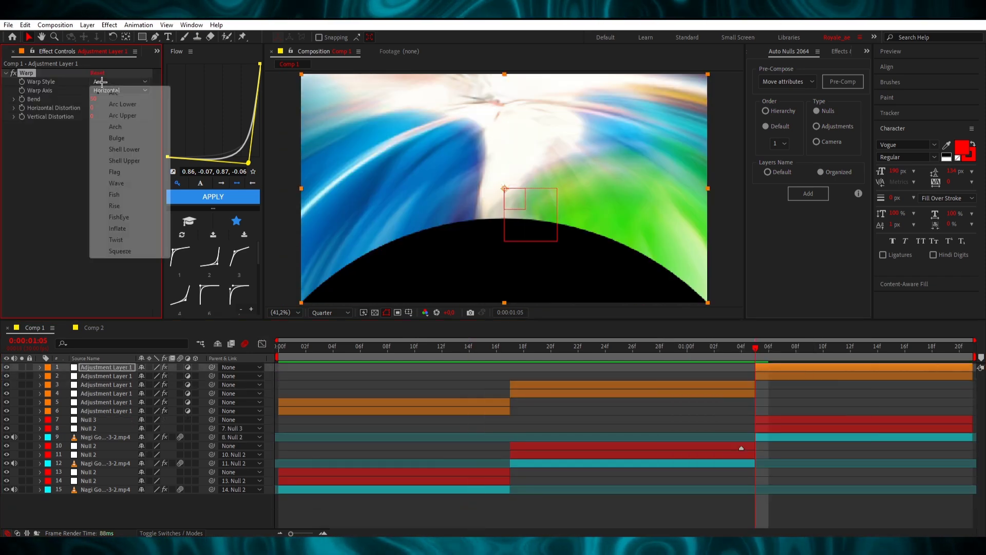
pyautogui.click(122, 217)
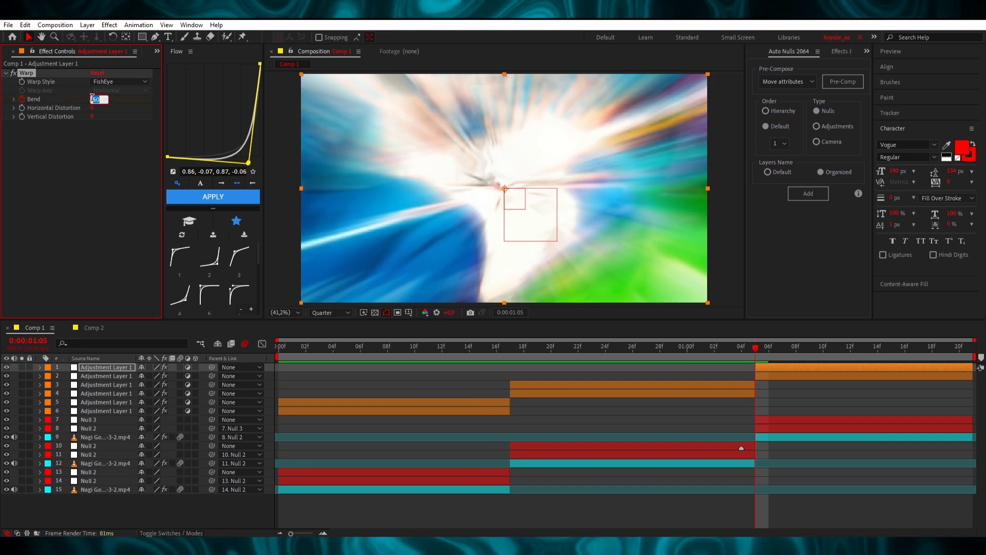
# Step: Keyframe the Warp Bend at 0 on 0:00:01:05 and at a strong negative value on 0:00:01:20, and preview the comp
pyautogui.press('u')
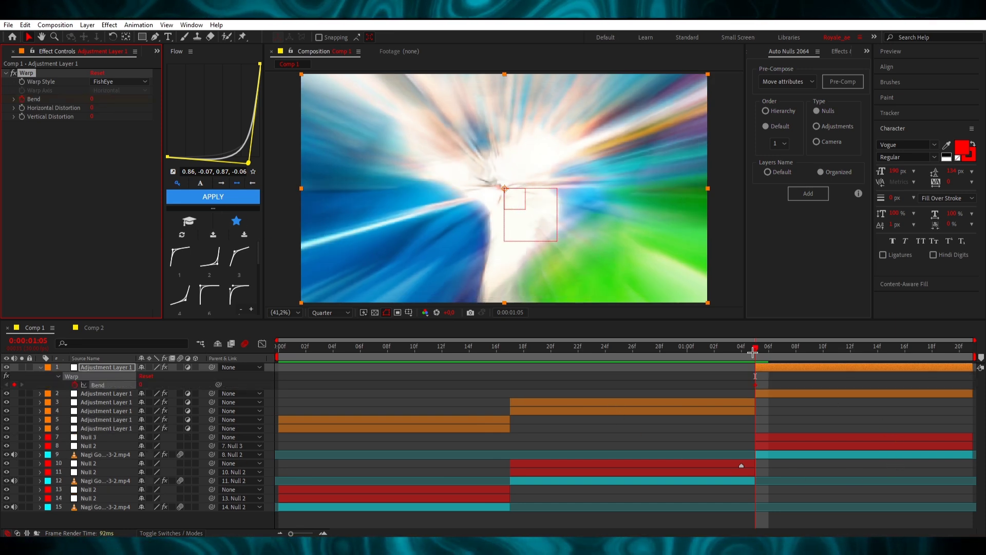
pyautogui.moveTo(752, 353); pyautogui.dragTo(983, 353)
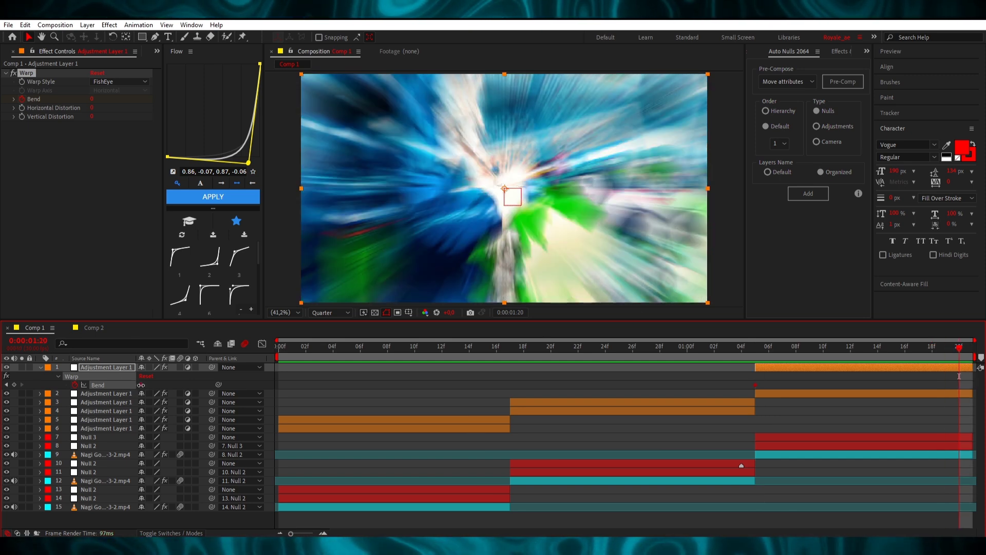
pyautogui.moveTo(141, 385); pyautogui.dragTo(20, 393)
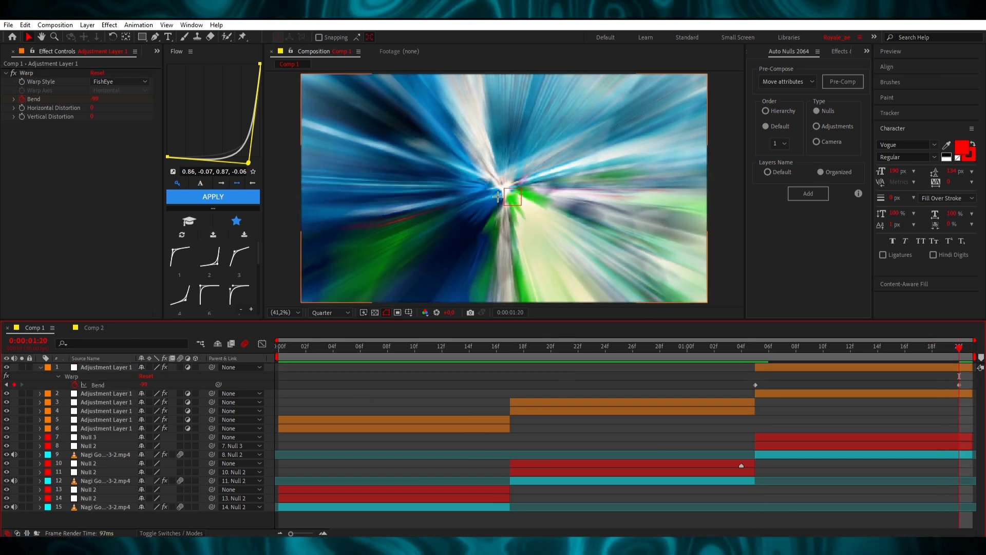
pyautogui.hotkey('shift', 'F3')
pyautogui.press('space')
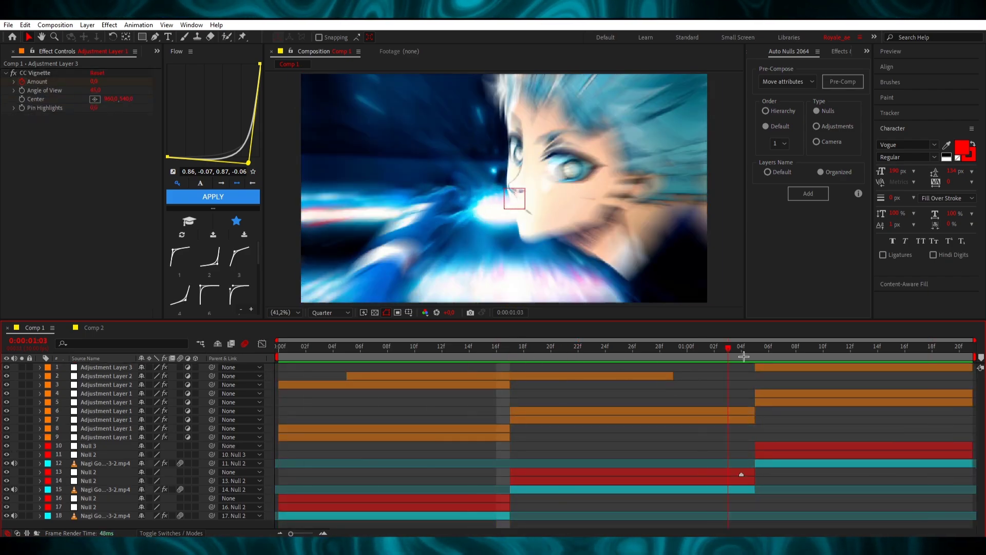
# Step: Reorder Comp 2's three clips so the first is lowest and the last is uppermost, and enable motion blur on all of them
pyautogui.click(101, 329)
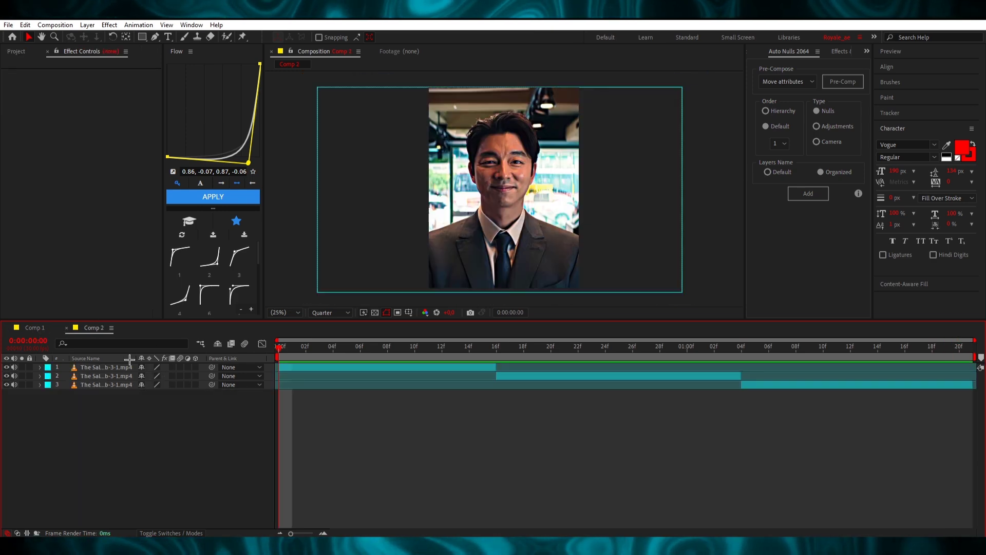
pyautogui.moveTo(289, 351); pyautogui.dragTo(125, 406)
pyautogui.click(466, 367)
pyautogui.click(580, 426)
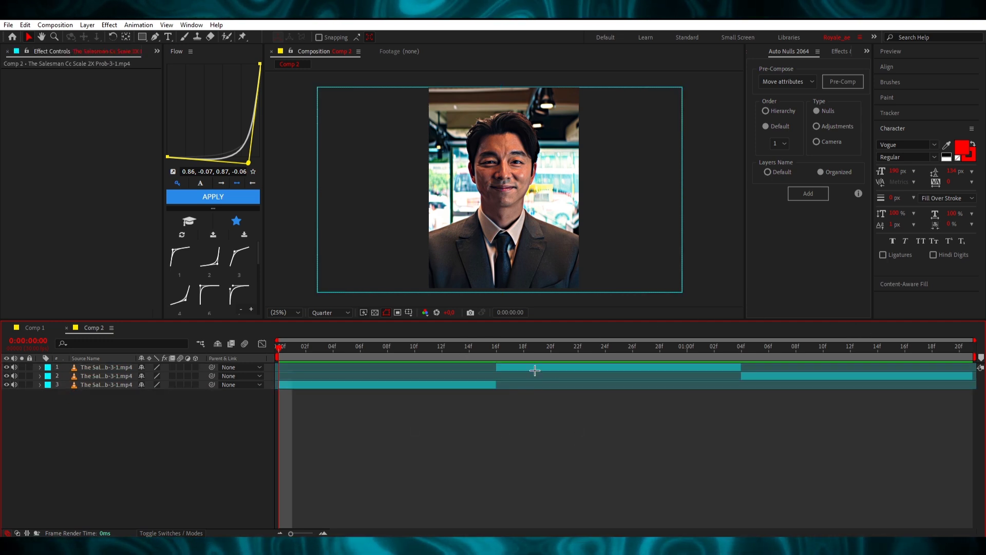
pyautogui.click(535, 368)
pyautogui.moveTo(131, 368); pyautogui.dragTo(127, 385)
pyautogui.click(523, 430)
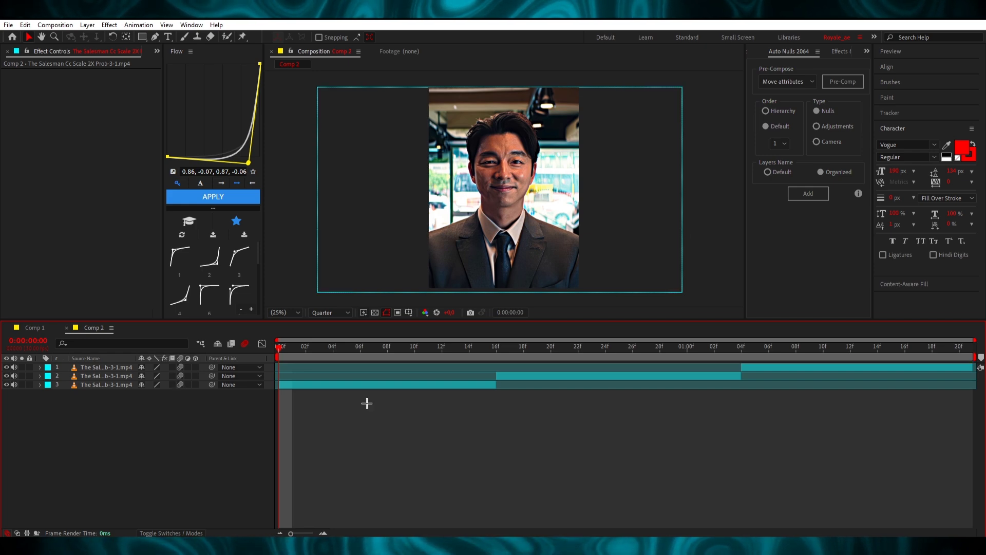
# Step: Apply Comp 2's advanced motion blur settings with a Shutter Angle of 360°, Shutter Phase of 0° and 16 Samples Per Frame
pyautogui.click(156, 51)
pyautogui.click(175, 62)
pyautogui.rightClick(47, 154)
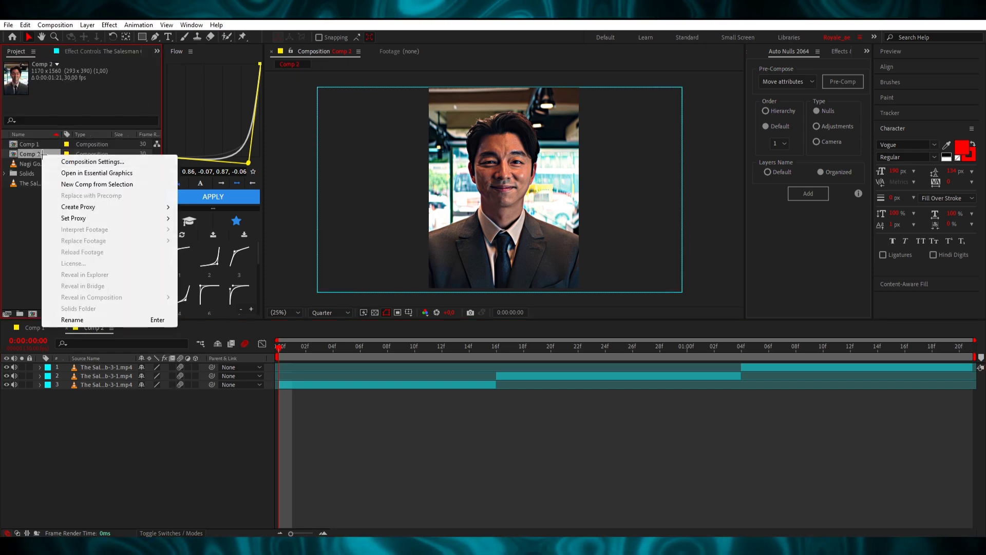
pyautogui.click(88, 160)
pyautogui.click(473, 115)
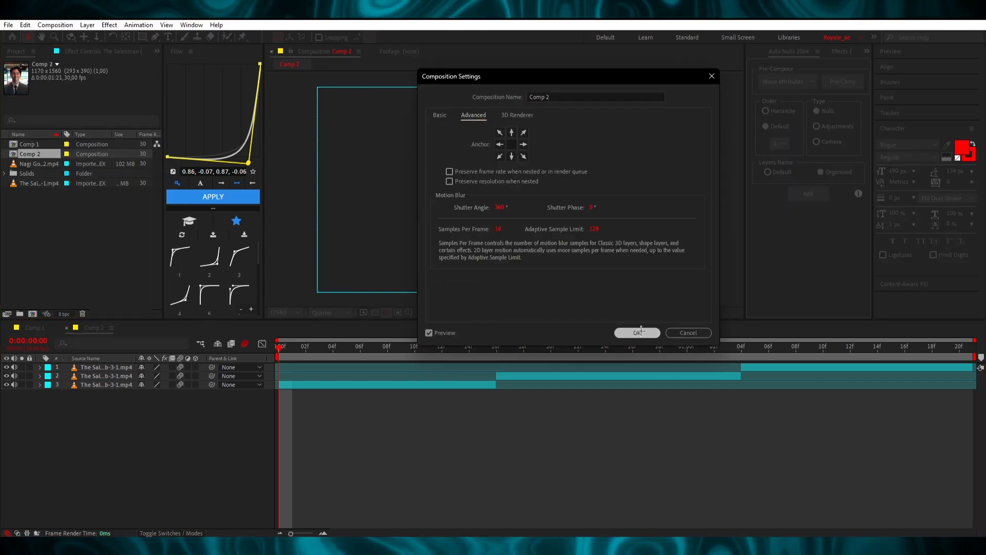
pyautogui.click(640, 333)
# Step: Create a null object above Comp 2's first clip and trim it to end with the clip at frame 16
pyautogui.click(293, 386)
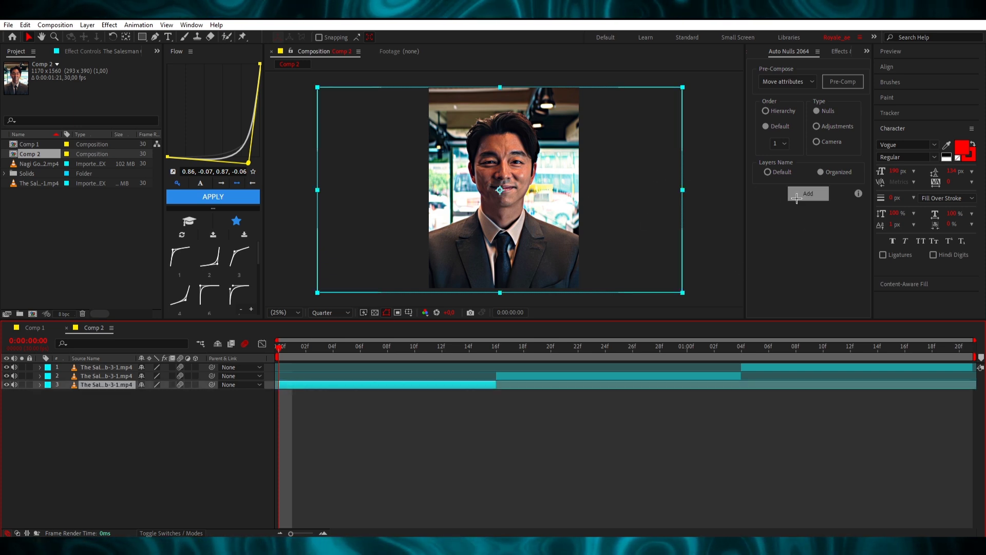
pyautogui.rightClick(211, 479)
pyautogui.moveTo(288, 350)
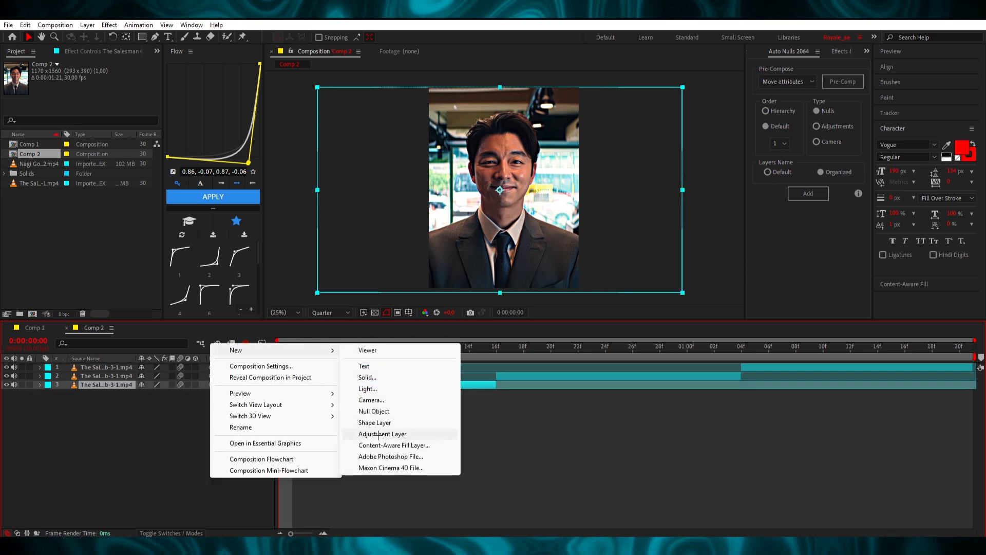
pyautogui.click(388, 415)
pyautogui.click(496, 347)
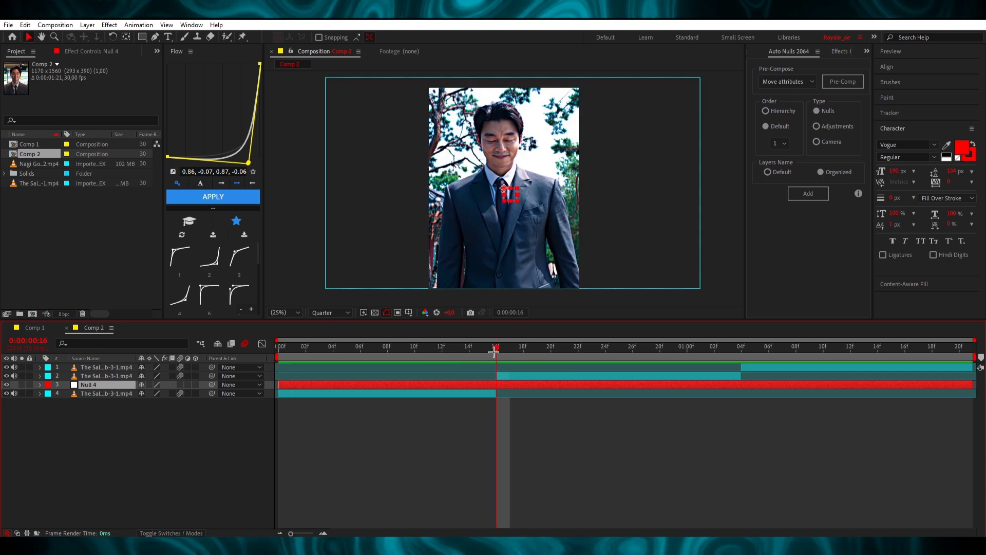
pyautogui.hotkey('ctrl', 'shift', 'd')
pyautogui.press('Delete')
# Step: Duplicate the null, parent the first clip to the lower null, and parent the lower null to the upper one
pyautogui.click(303, 350)
pyautogui.click(318, 385)
pyautogui.hotkey('ctrl', 'd')
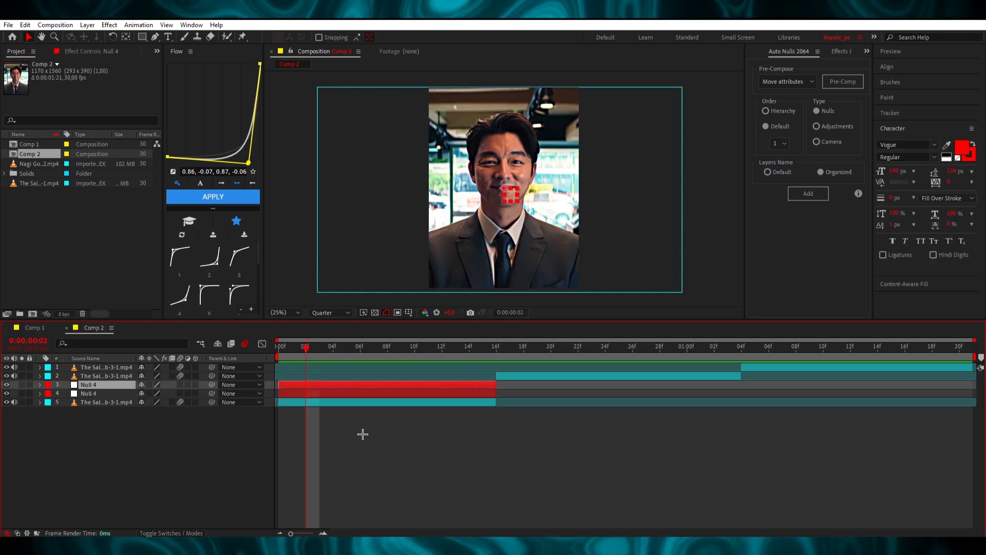
pyautogui.click(363, 433)
pyautogui.click(314, 404)
pyautogui.moveTo(194, 399); pyautogui.dragTo(116, 386)
# Step: Apply an effect to Comp 2's first clip and adjust its settings
pyautogui.click(337, 400)
pyautogui.hotkey('ctrl', 'space')
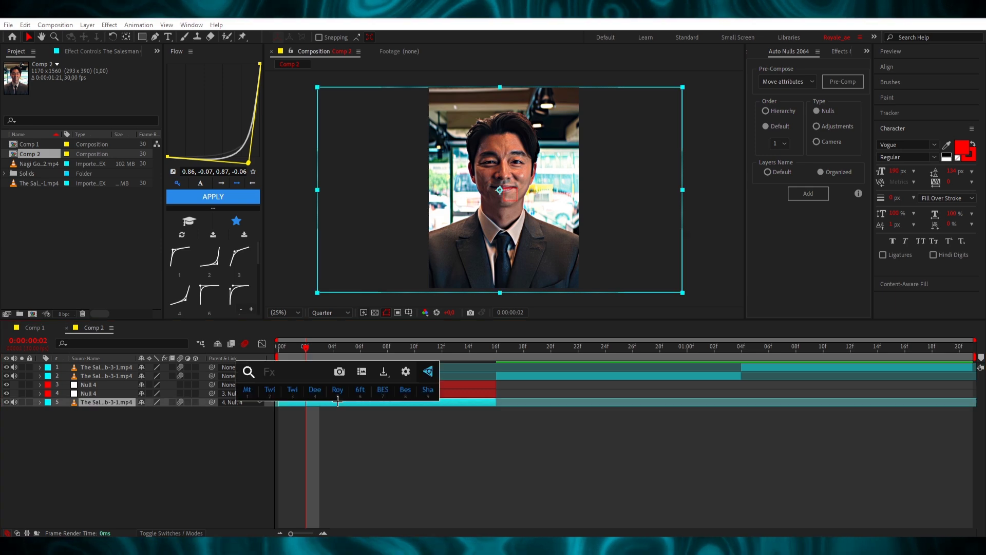
pyautogui.click(337, 395)
pyautogui.rightClick(106, 81)
pyautogui.click(134, 177)
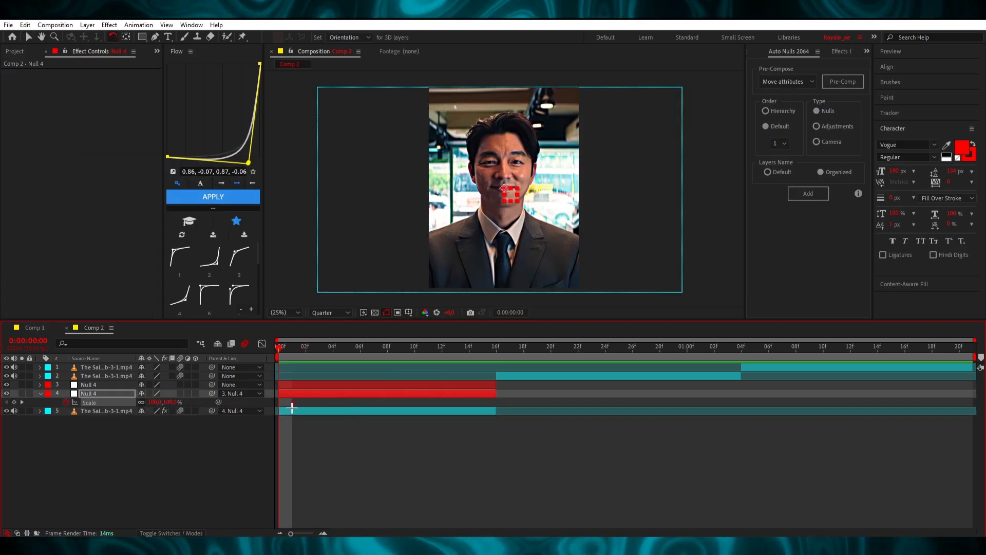
# Step: Keyframe the lower null's Scale from 250% on frame 0 to 100% at frame 16, and easy-ease both keyframes
pyautogui.moveTo(292, 408); pyautogui.dragTo(498, 428)
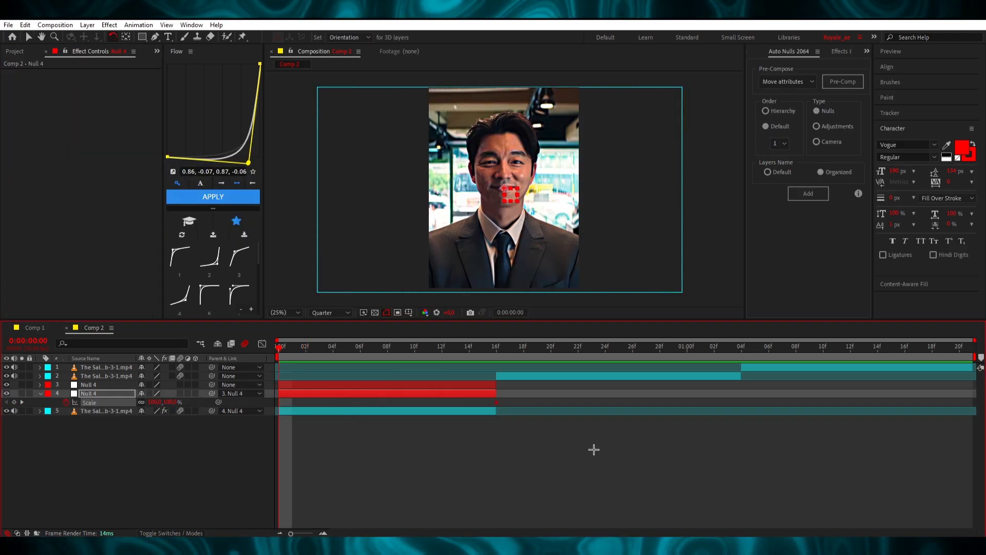
pyautogui.click(594, 449)
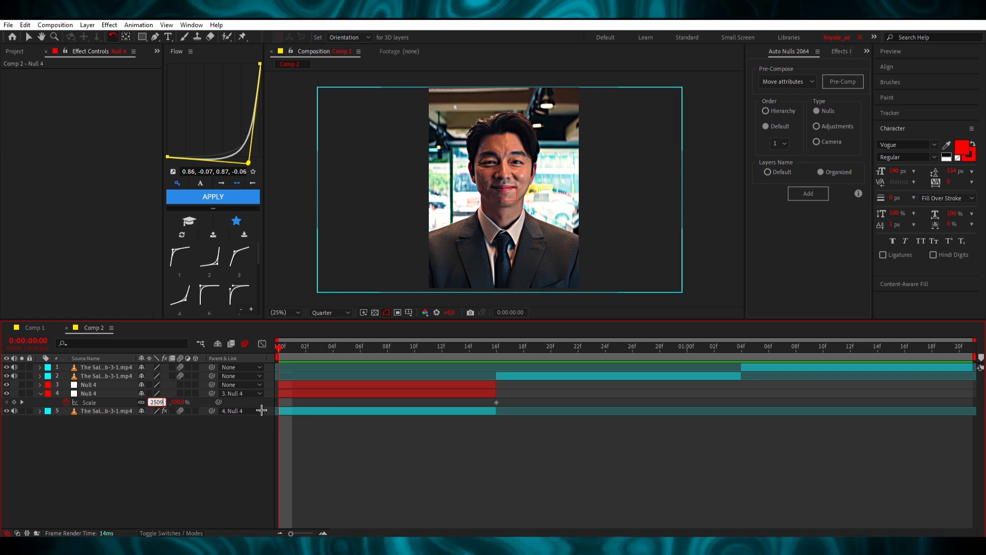
pyautogui.press('Return')
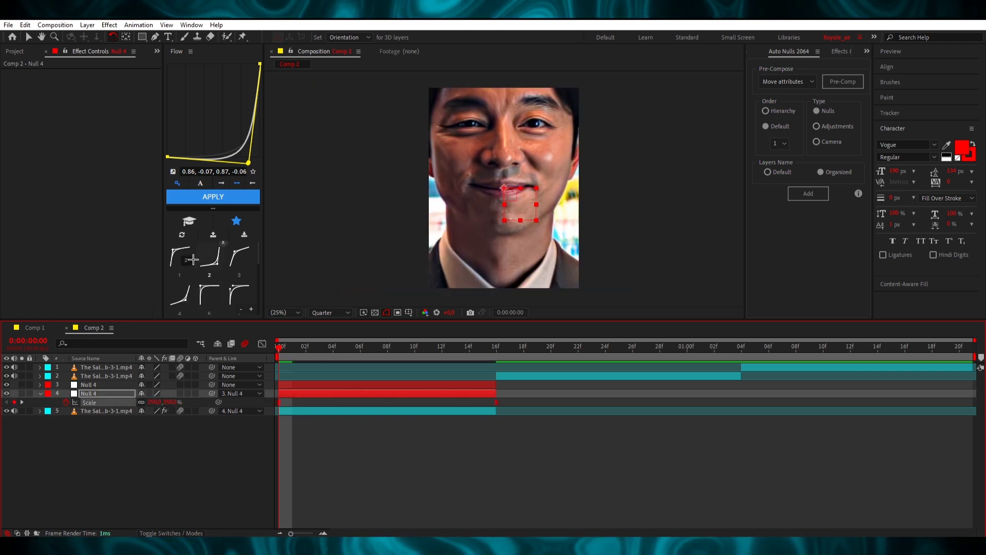
# Step: Shape the lower null's Scale value graph into a steep drop at frame 0 that levels off toward frame 16, and preview it
pyautogui.click(262, 344)
pyautogui.rightClick(397, 421)
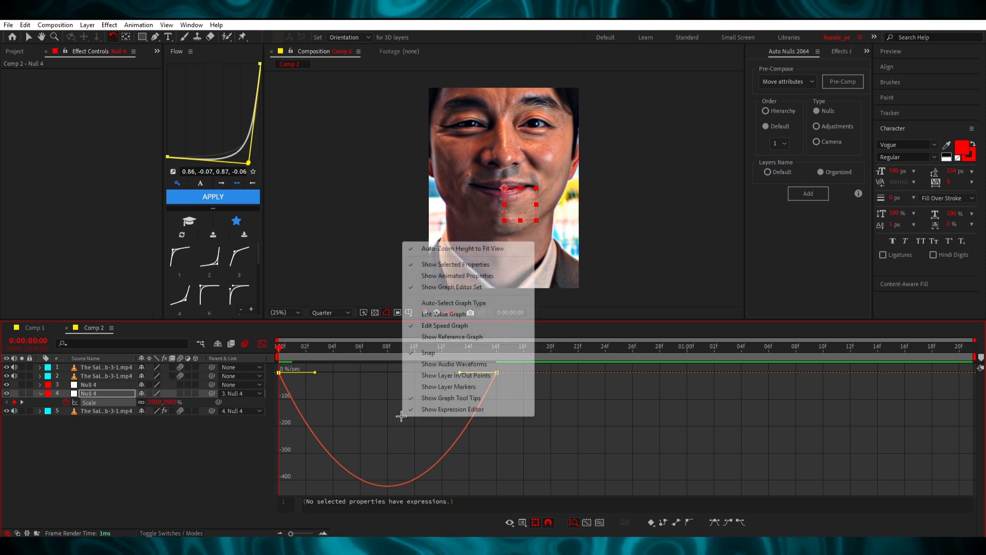
pyautogui.click(452, 314)
pyautogui.moveTo(300, 399); pyautogui.dragTo(250, 361)
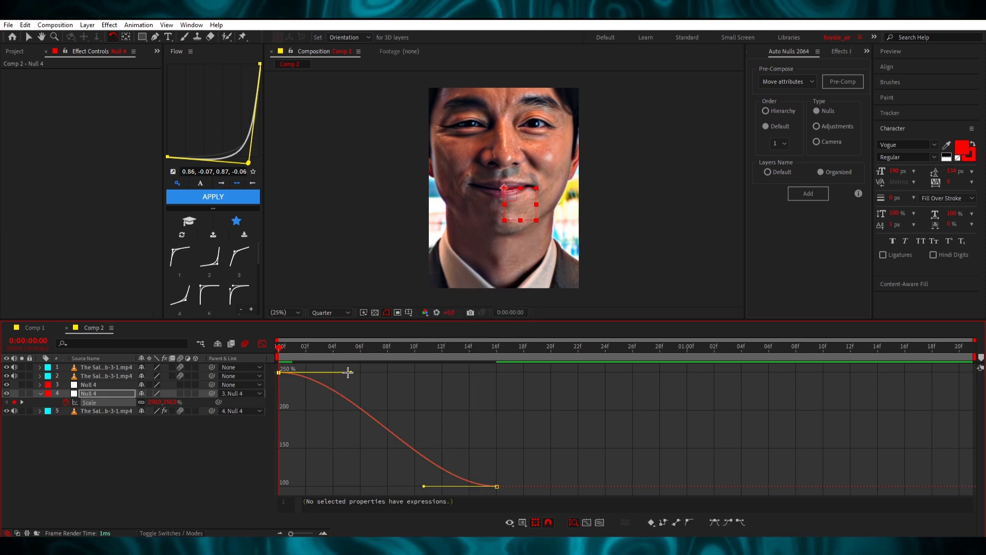
pyautogui.moveTo(348, 372); pyautogui.dragTo(295, 479)
pyautogui.moveTo(424, 486); pyautogui.dragTo(308, 494)
pyautogui.press('space')
pyautogui.press('space')
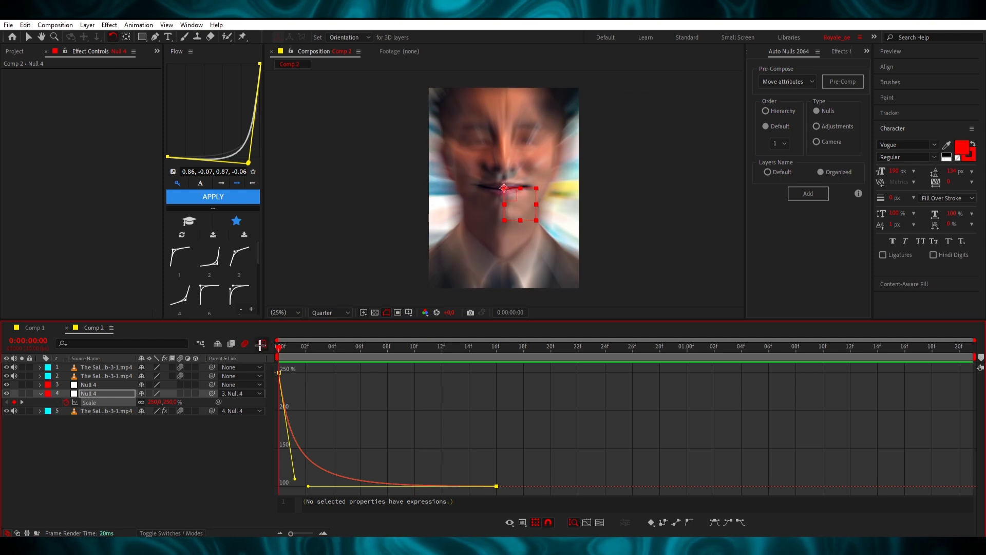
# Step: Keyframe the upper null's Scale from 100% on frame 0 to 50% at frame 16, and easy-ease the keyframes
pyautogui.click(261, 344)
pyautogui.click(339, 383)
pyautogui.press('s')
pyautogui.press('space')
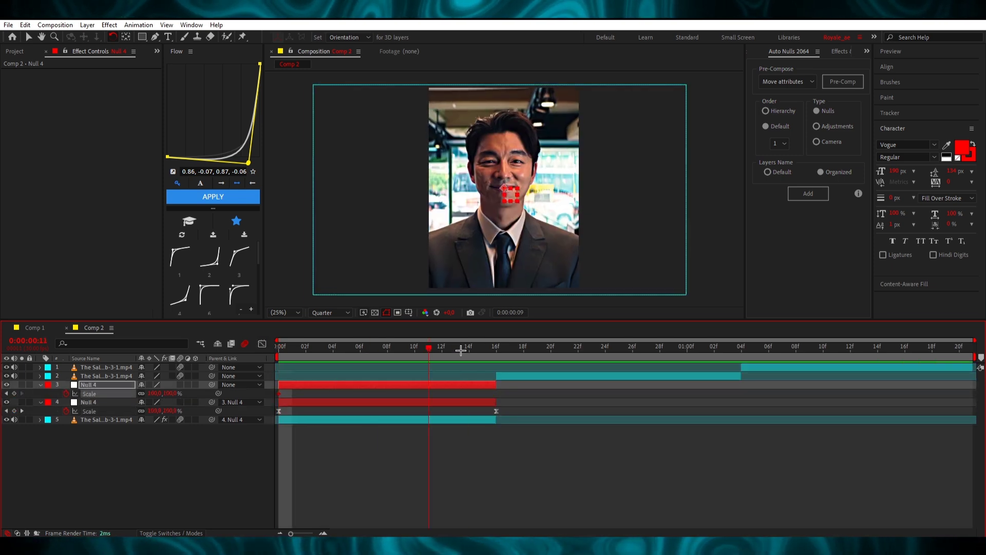
pyautogui.write('5')
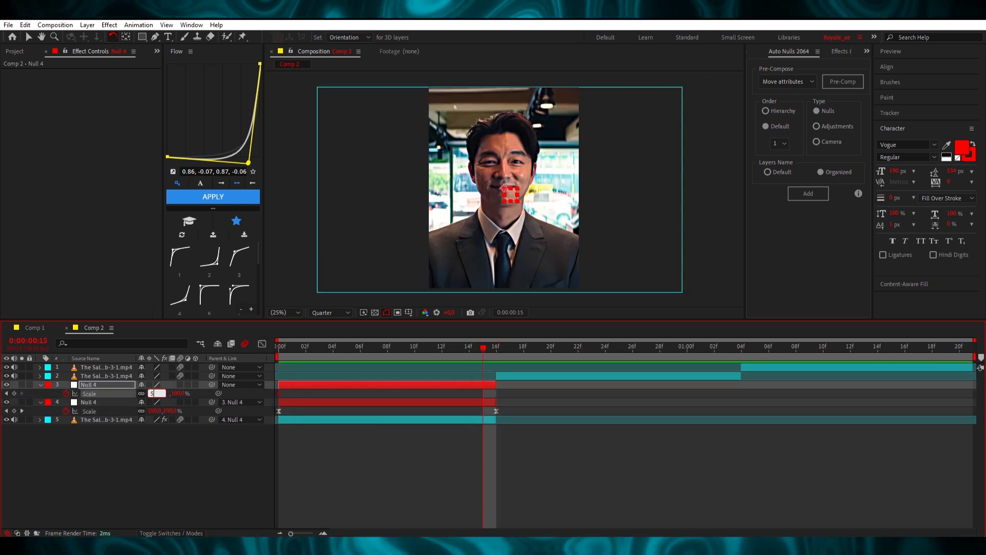
pyautogui.write('0')
pyautogui.press('Return')
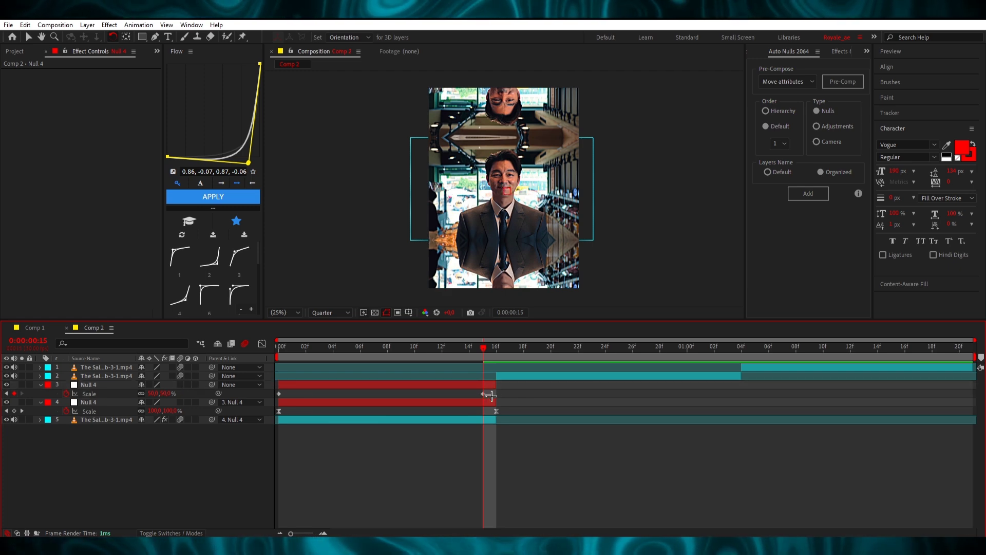
pyautogui.moveTo(488, 394); pyautogui.dragTo(497, 395)
pyautogui.press('F9')
# Step: Shape the upper null's Scale curve to hold near 100% and fall steeply into frame 16
pyautogui.moveTo(320, 395); pyautogui.dragTo(242, 354)
pyautogui.click(262, 343)
pyautogui.moveTo(351, 374); pyautogui.dragTo(479, 372)
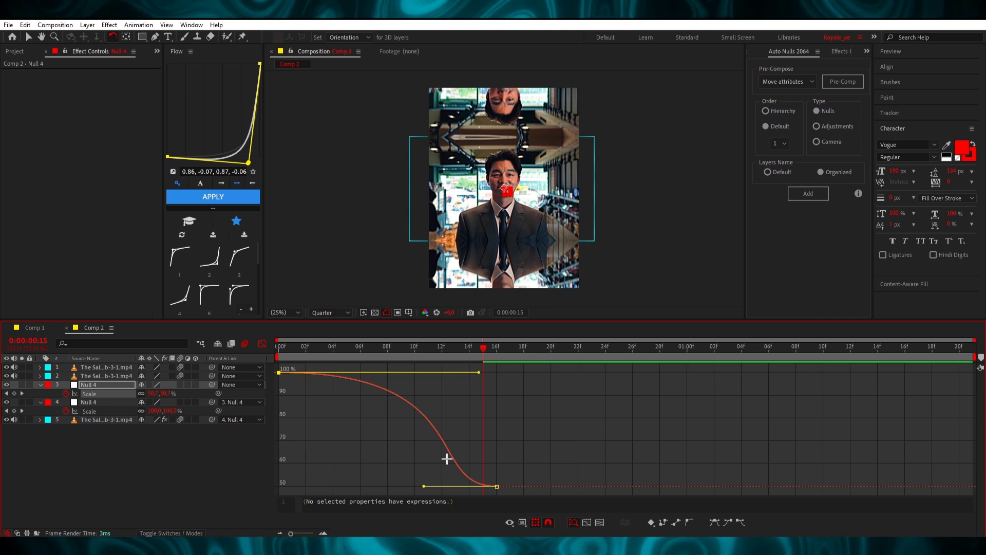
pyautogui.moveTo(423, 486); pyautogui.dragTo(496, 347)
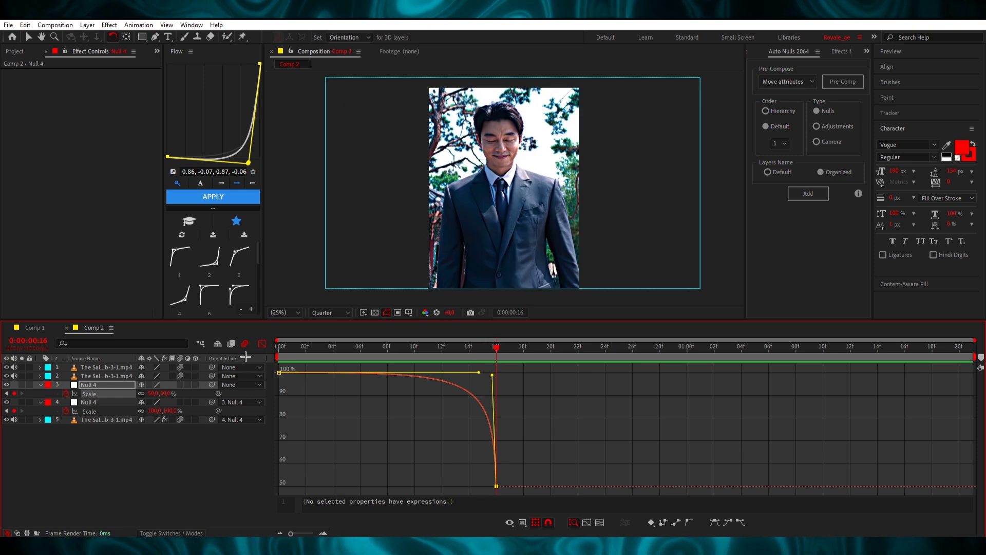
# Step: Add two chained nulls over the second clip and keyframe the lower one's Scale from 250% at frame 16 to 100% at 0:00:01:04, easy-eased
pyautogui.click(522, 392)
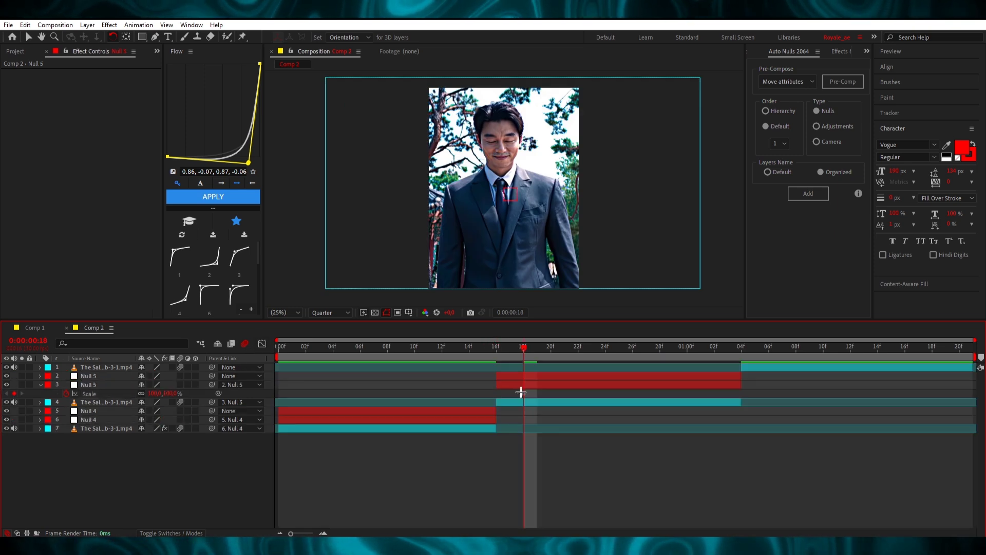
pyautogui.click(742, 393)
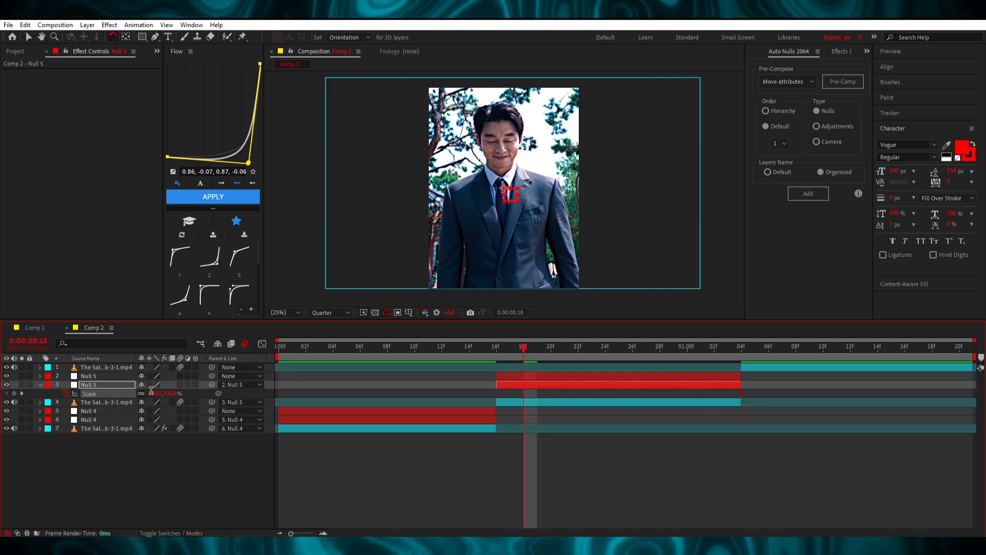
pyautogui.press('Return')
pyautogui.moveTo(515, 399); pyautogui.dragTo(498, 404)
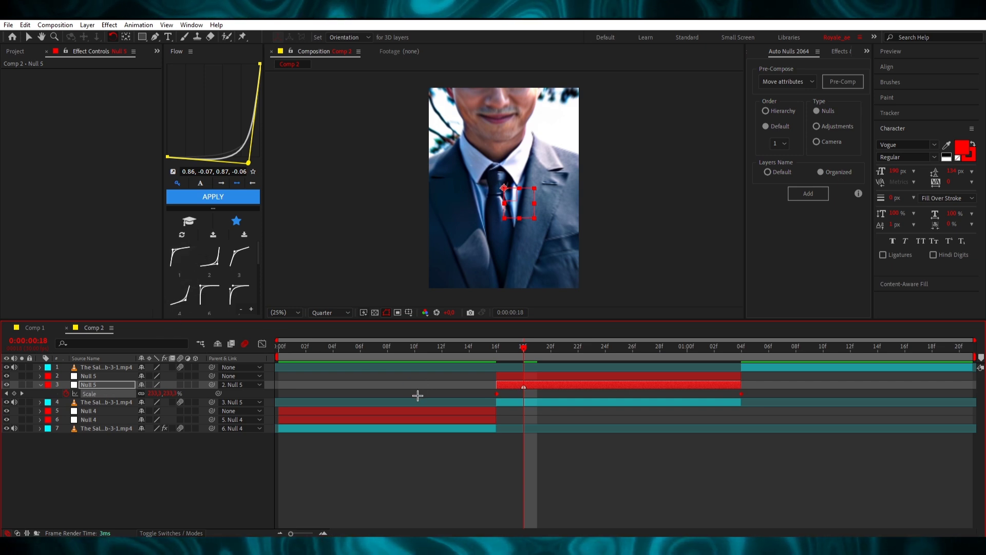
pyautogui.press('F9')
# Step: Shape the second clip's lower null Scale curve into a steep initial drop with a long ease-out, save the project and preview
pyautogui.click(263, 344)
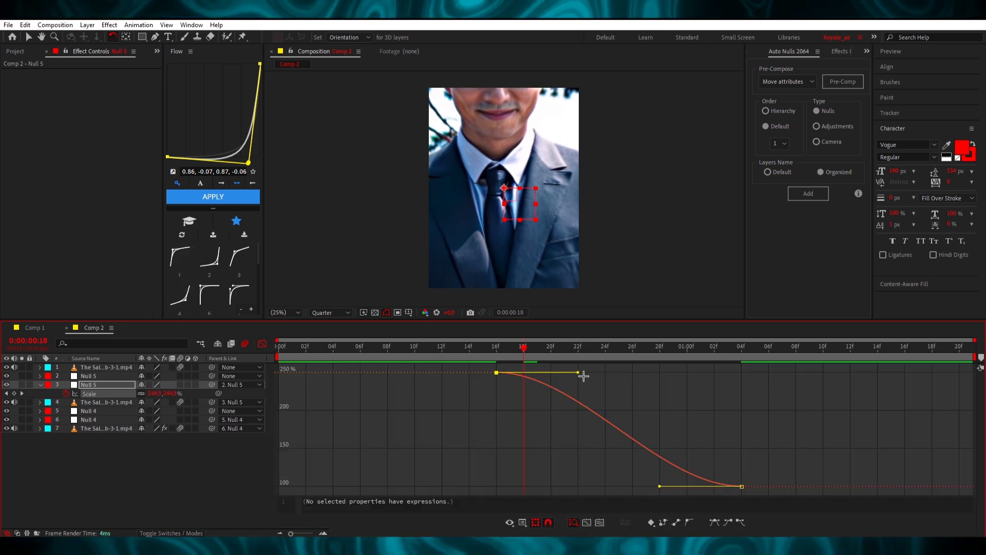
pyautogui.moveTo(579, 373); pyautogui.dragTo(496, 461)
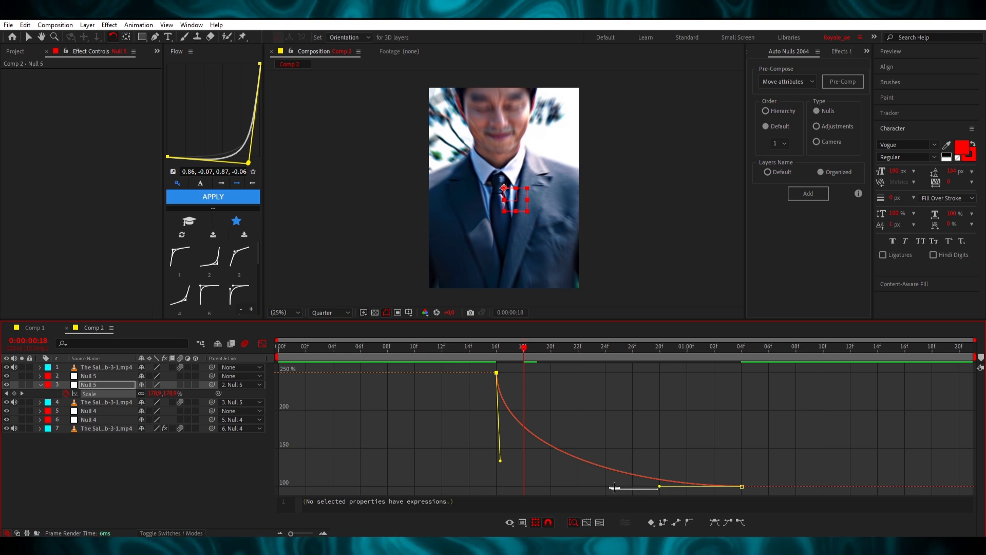
pyautogui.moveTo(658, 486); pyautogui.dragTo(572, 486)
pyautogui.moveTo(523, 349); pyautogui.dragTo(205, 403)
pyautogui.hotkey('ctrl', 's')
pyautogui.press('space')
pyautogui.press('space')
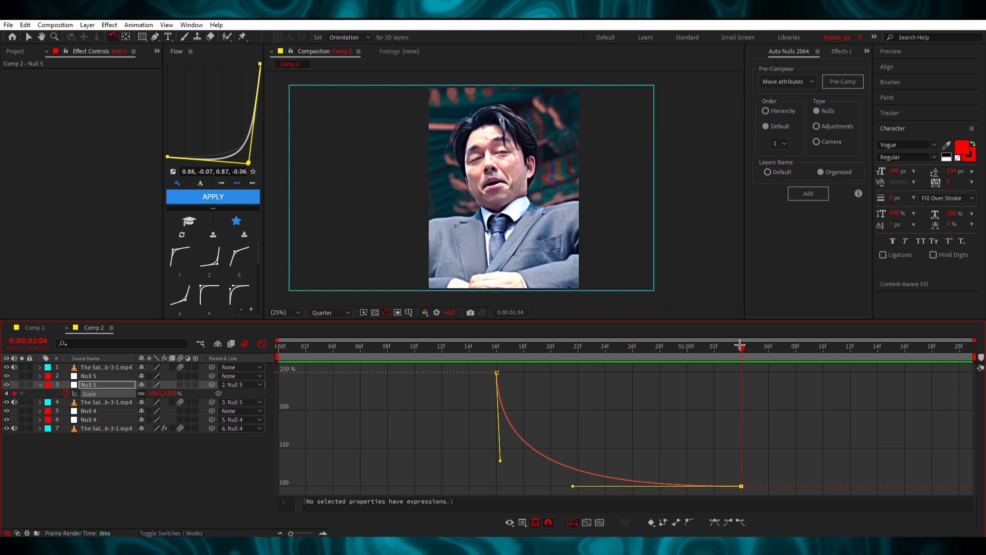
# Step: Add a 100% Scale keyframe at frame 16 to the second clip's upper null
pyautogui.click(734, 348)
pyautogui.moveTo(733, 347); pyautogui.dragTo(743, 349)
pyautogui.click(262, 343)
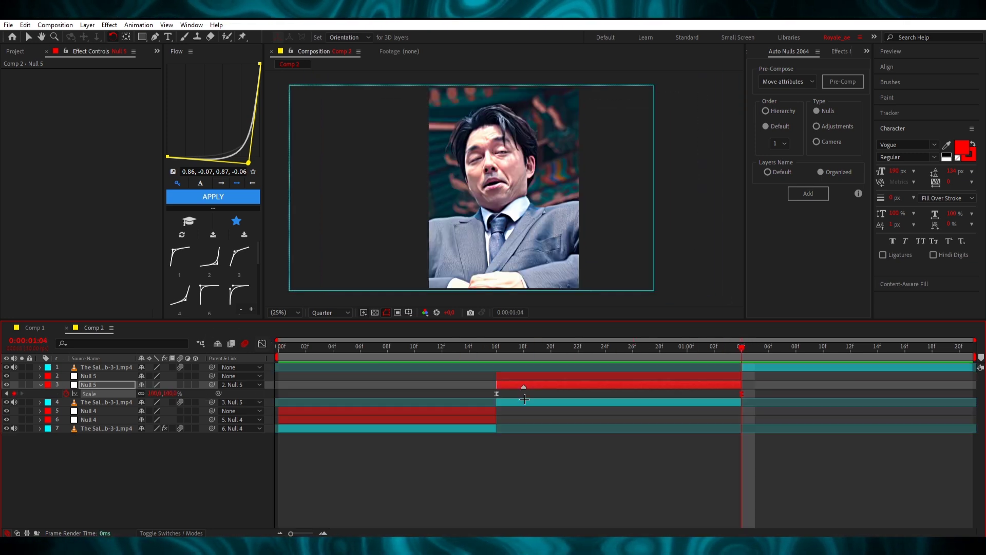
pyautogui.click(559, 380)
pyautogui.press('s')
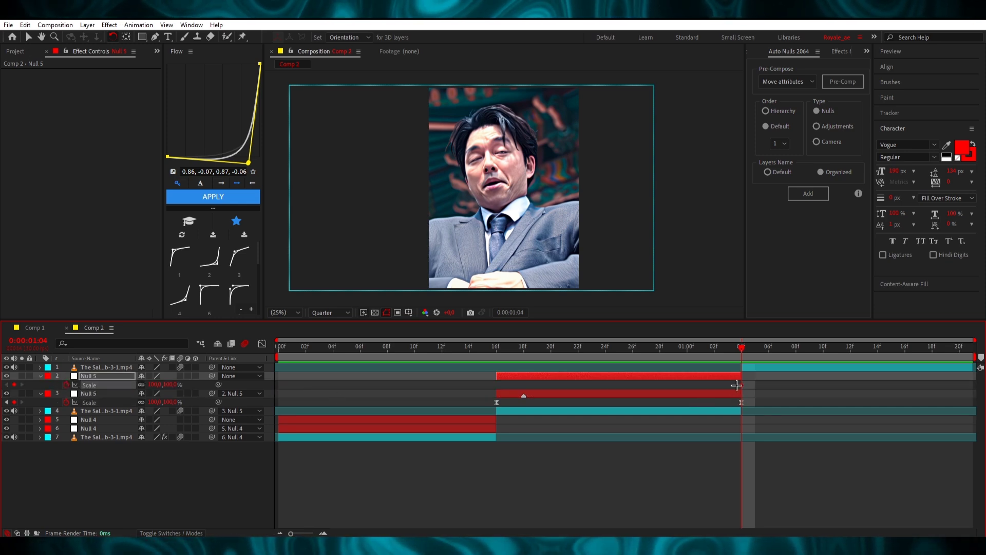
pyautogui.moveTo(737, 385); pyautogui.dragTo(497, 397)
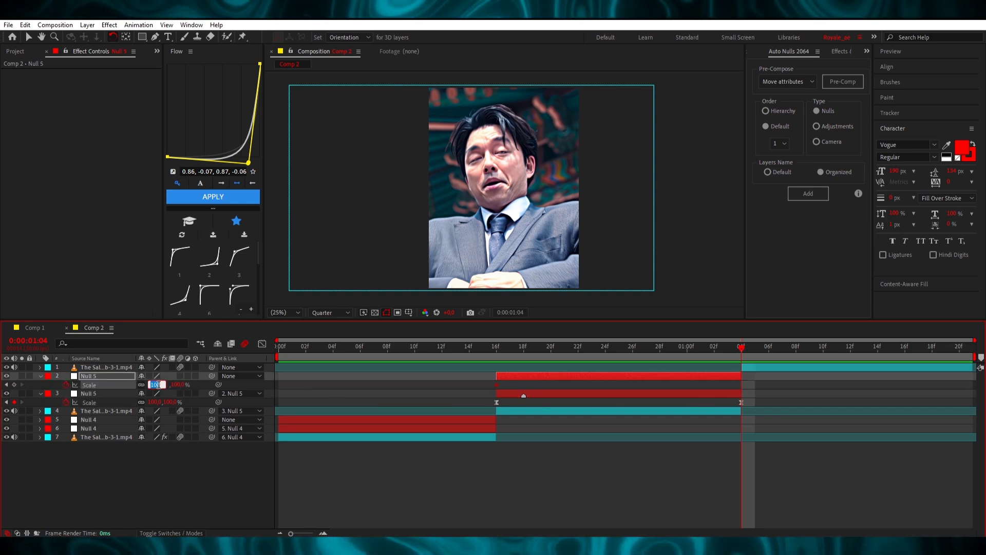
pyautogui.click(421, 387)
# Step: Reveal Position alongside Scale on the second clip's upper null at 0:00:01:02 and activate the Pan Behind tool
pyautogui.moveTo(549, 353); pyautogui.dragTo(714, 350)
pyautogui.click(704, 374)
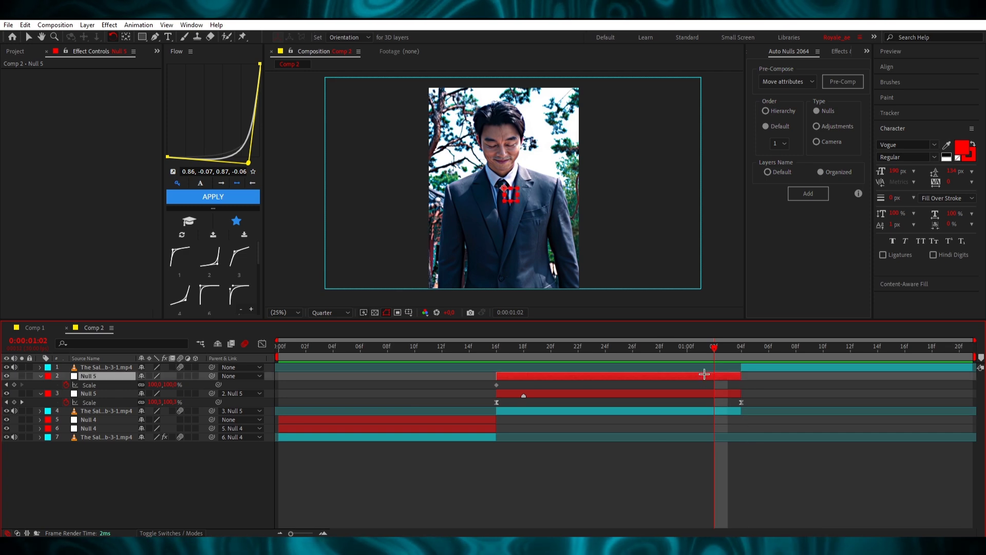
pyautogui.hotkey('shift', 'p')
pyautogui.rightClick(85, 385)
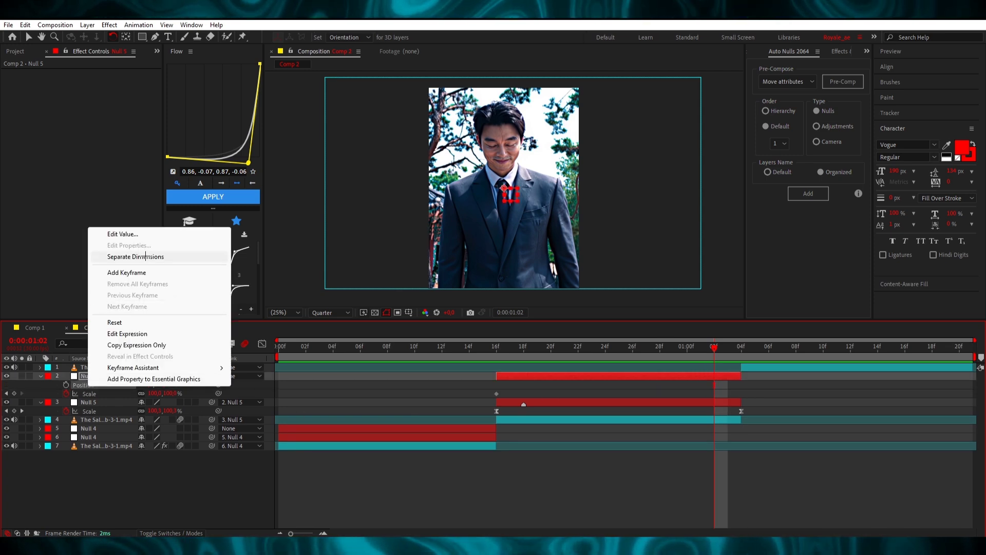
pyautogui.click(516, 376)
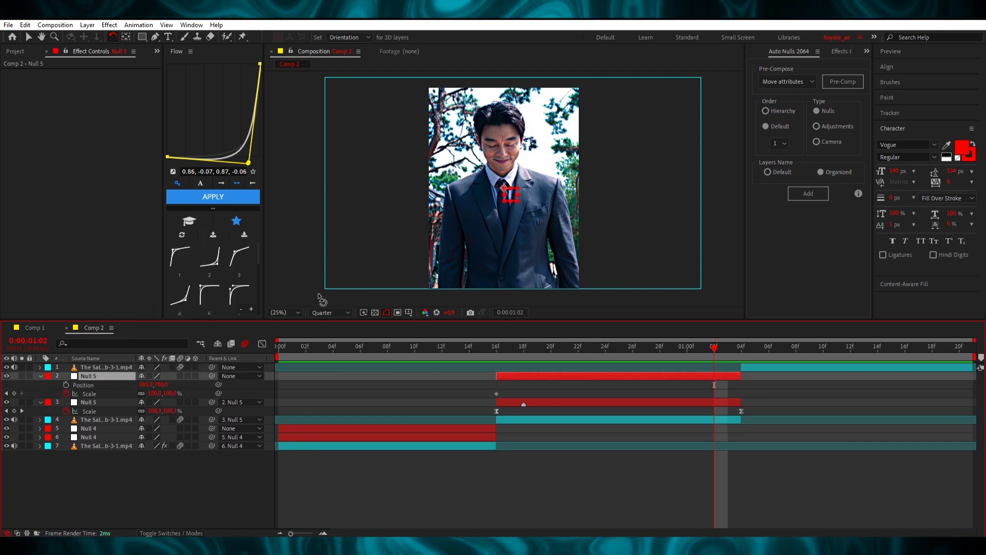
pyautogui.click(127, 37)
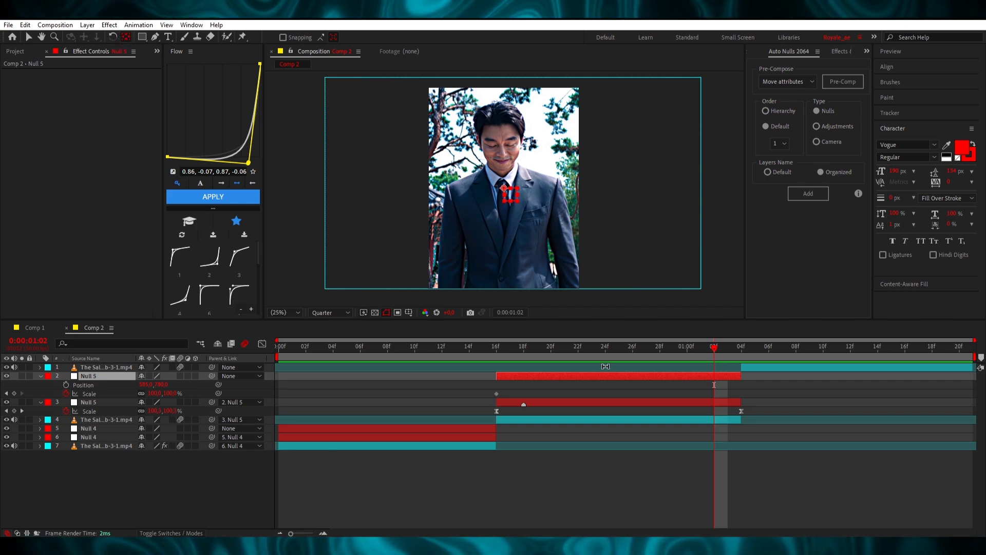
pyautogui.click(554, 378)
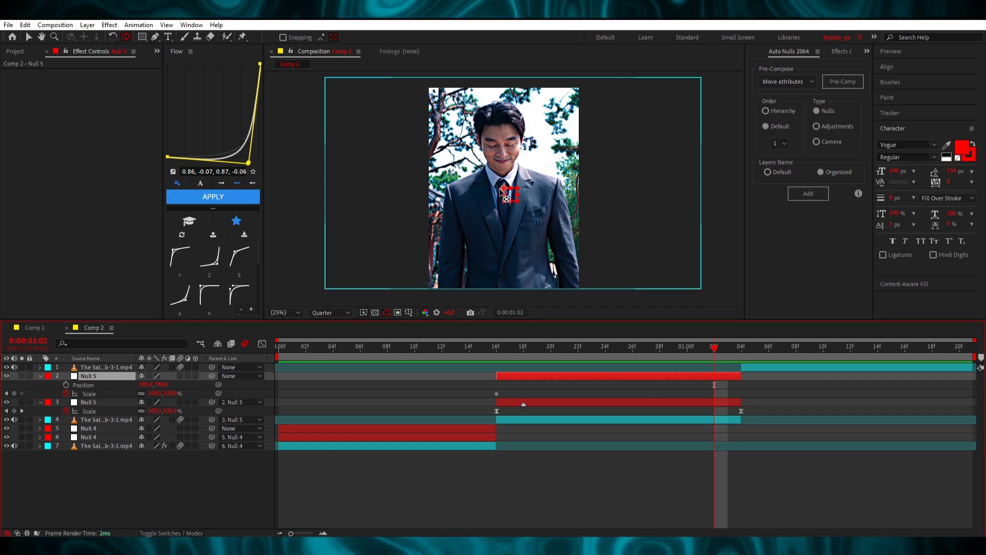
# Step: Try different anchor point positions with an enlarged Scale on the second clip's upper null, undoing each trial
pyautogui.moveTo(503, 190); pyautogui.dragTo(502, 163)
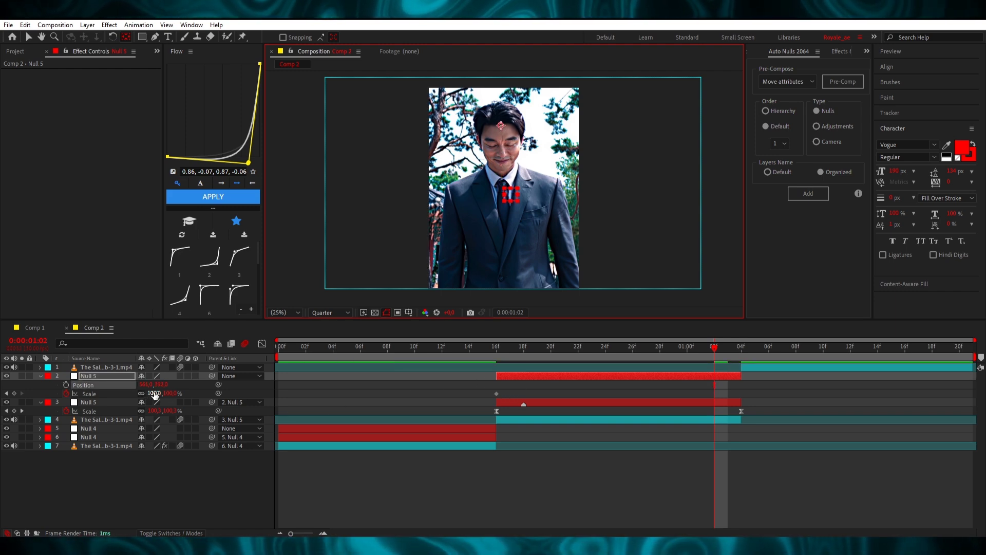
pyautogui.moveTo(154, 394); pyautogui.dragTo(179, 393)
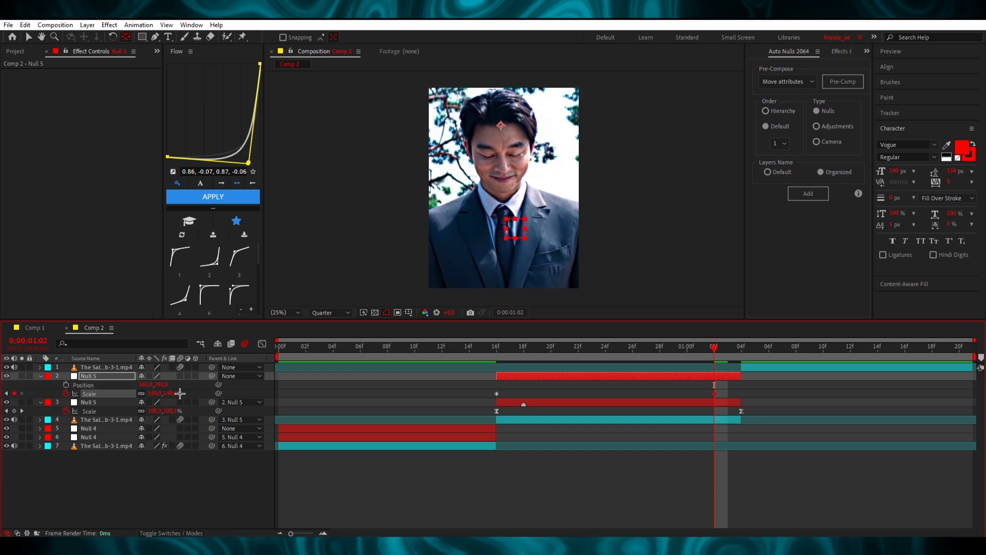
pyautogui.hotkey('ctrl', 'z')
pyautogui.hotkey('ctrl', 'z')
pyautogui.moveTo(504, 188); pyautogui.dragTo(526, 163)
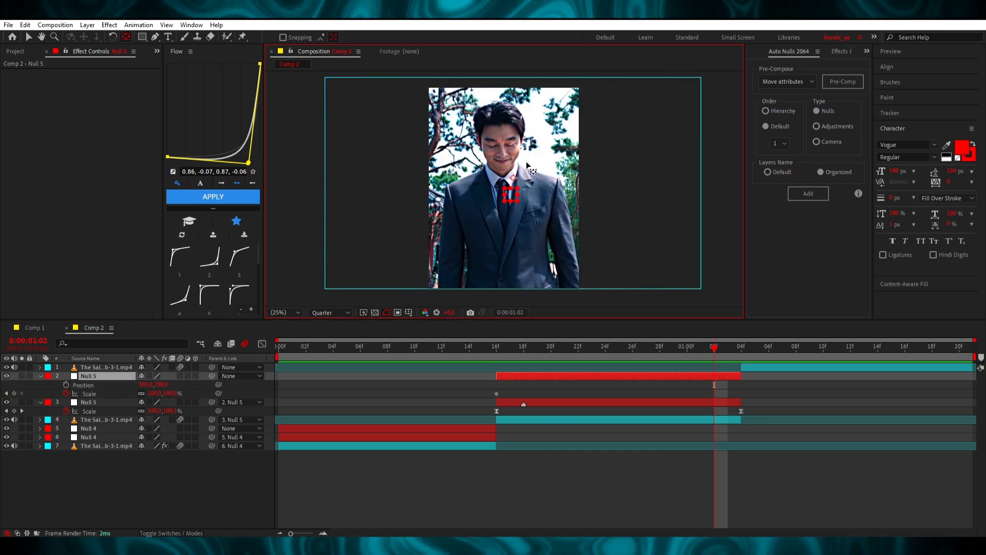
pyautogui.hotkey('ctrl', 'z')
pyautogui.moveTo(151, 396); pyautogui.dragTo(262, 375)
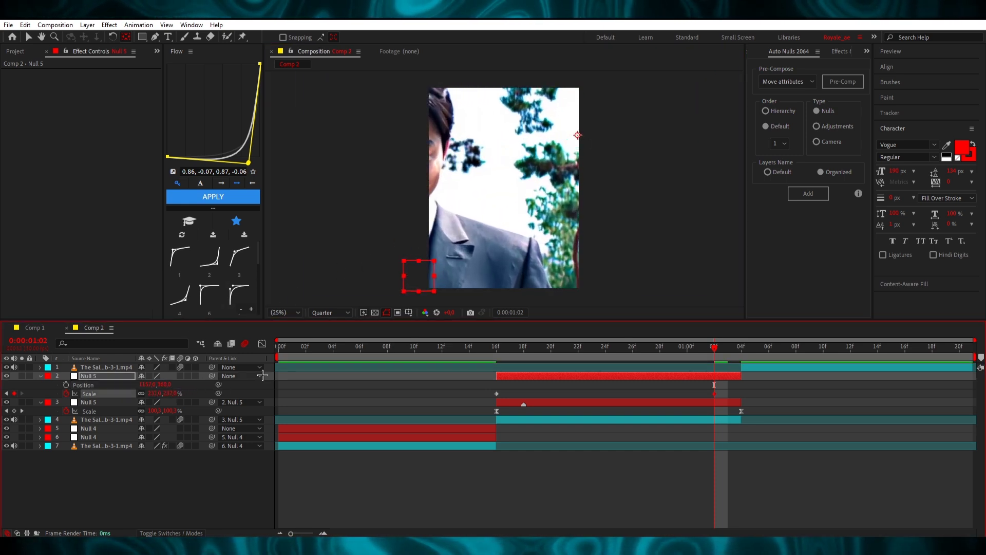
pyautogui.hotkey('ctrl', 'z')
pyautogui.hotkey('ctrl', 'z')
pyautogui.hotkey('ctrl', 'z')
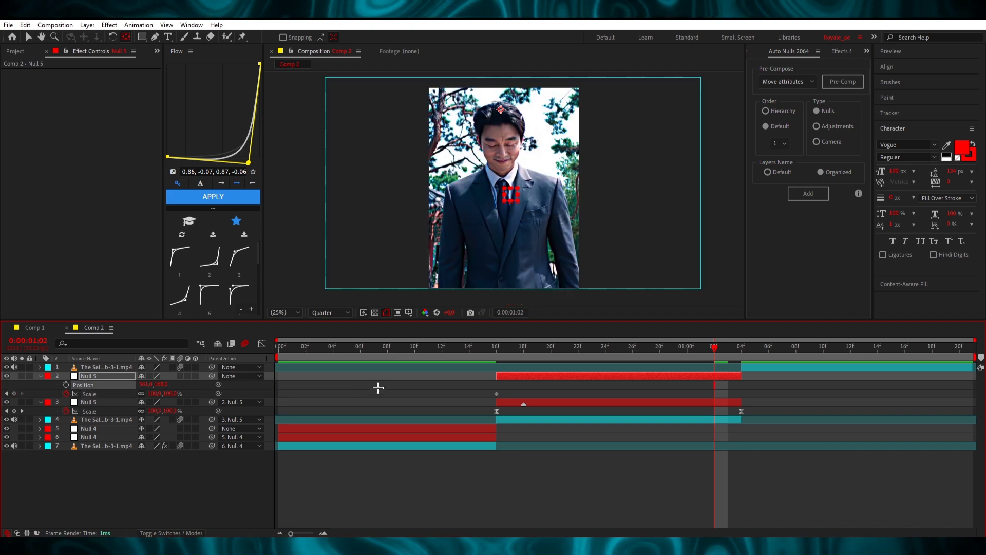
# Step: Move the upper null's anchor point onto the man's hair and keyframe its Scale at 200% on 0:00:01:04, easy-easing both Scale keyframes
pyautogui.moveTo(578, 136); pyautogui.dragTo(495, 119)
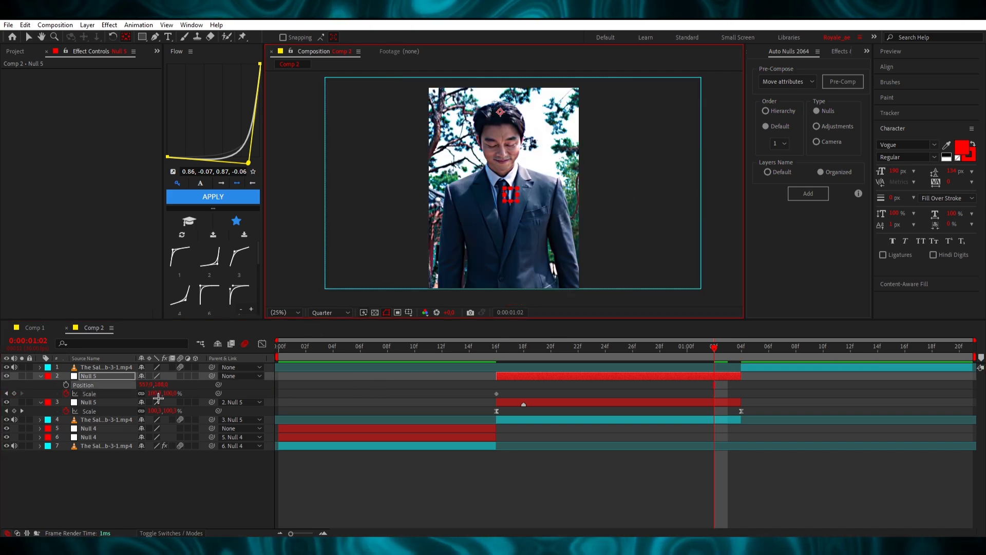
pyautogui.moveTo(158, 399); pyautogui.dragTo(211, 394)
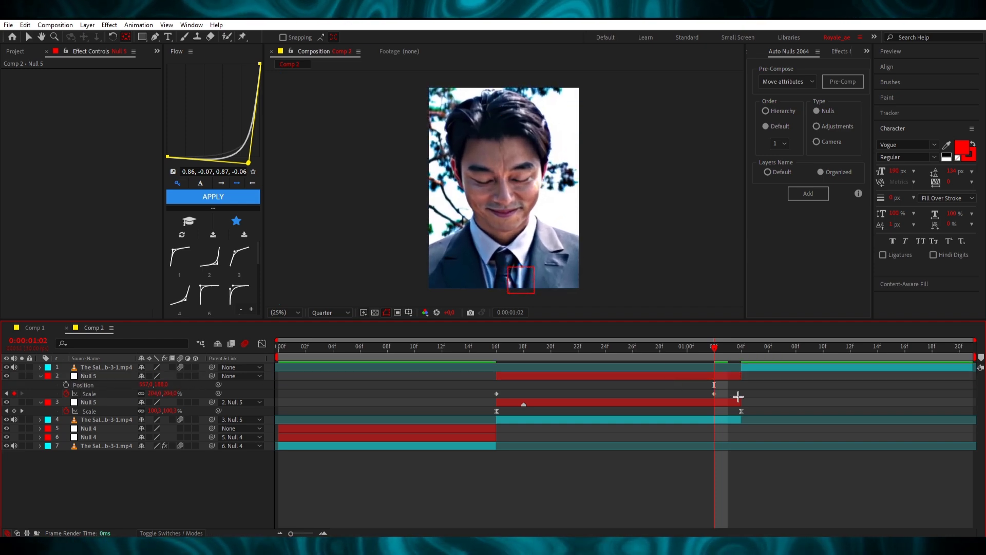
pyautogui.moveTo(714, 393); pyautogui.dragTo(433, 391)
pyautogui.press('F9')
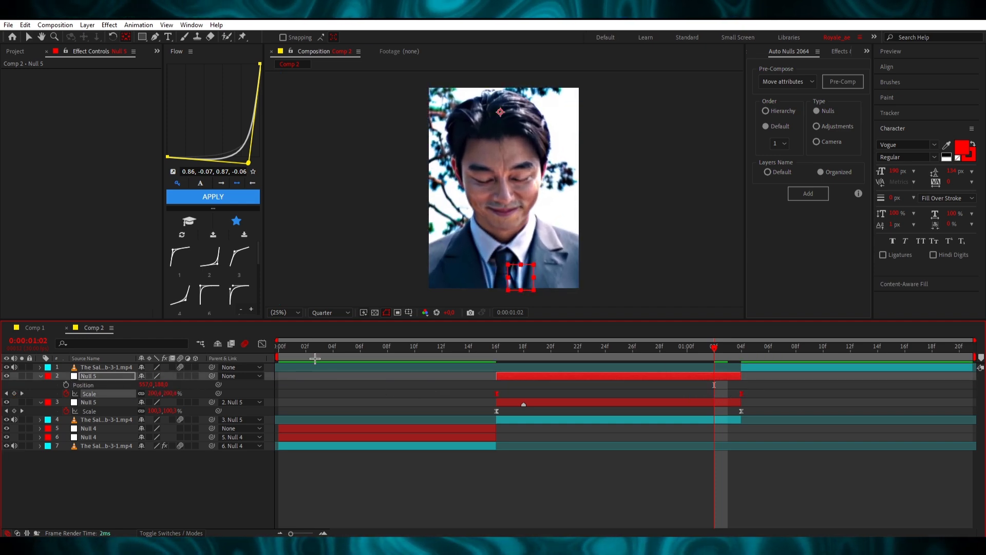
# Step: Shape the second clip's upper null Scale curve to stay near 100% and rise steeply into 0:00:01:04, and preview it
pyautogui.click(262, 343)
pyautogui.moveTo(578, 486); pyautogui.dragTo(704, 487)
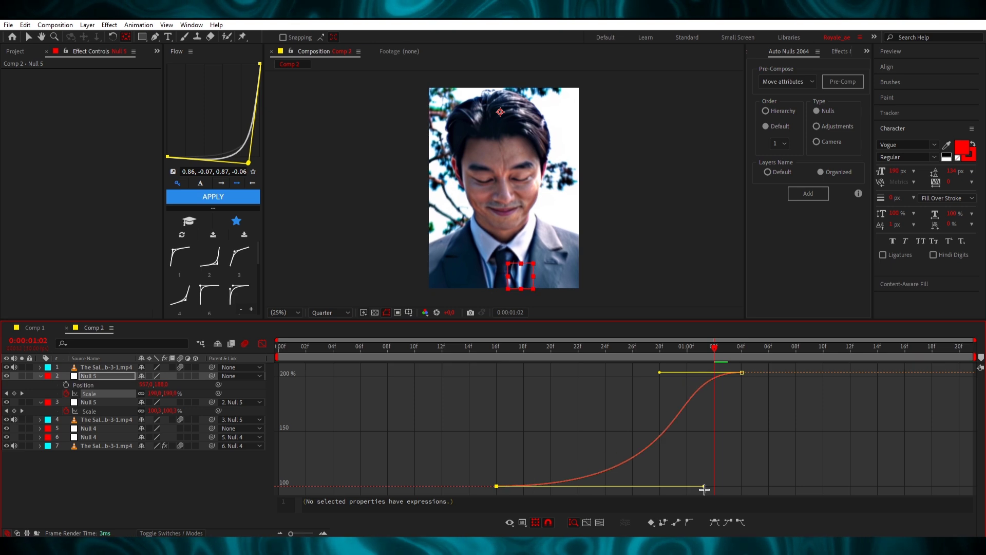
pyautogui.moveTo(660, 376); pyautogui.dragTo(725, 486)
pyautogui.press('space')
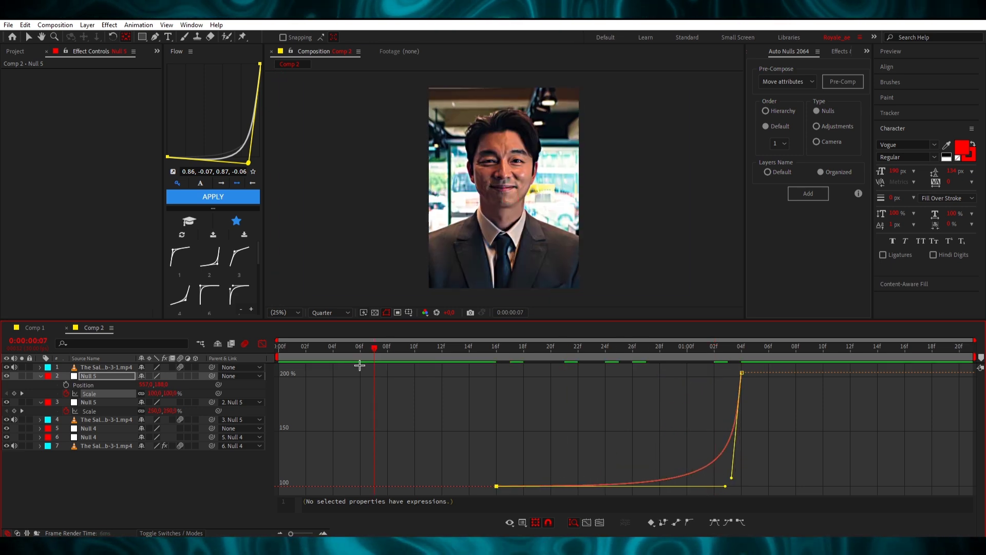
# Step: Add two chained nulls over Comp 2's last clip, parent the clip to the lower one, and keyframe that null's Scale at 50% on 0:00:01:04
pyautogui.moveTo(375, 348); pyautogui.dragTo(743, 346)
pyautogui.click(262, 344)
pyautogui.hotkey('ctrl', 'shift', 'd')
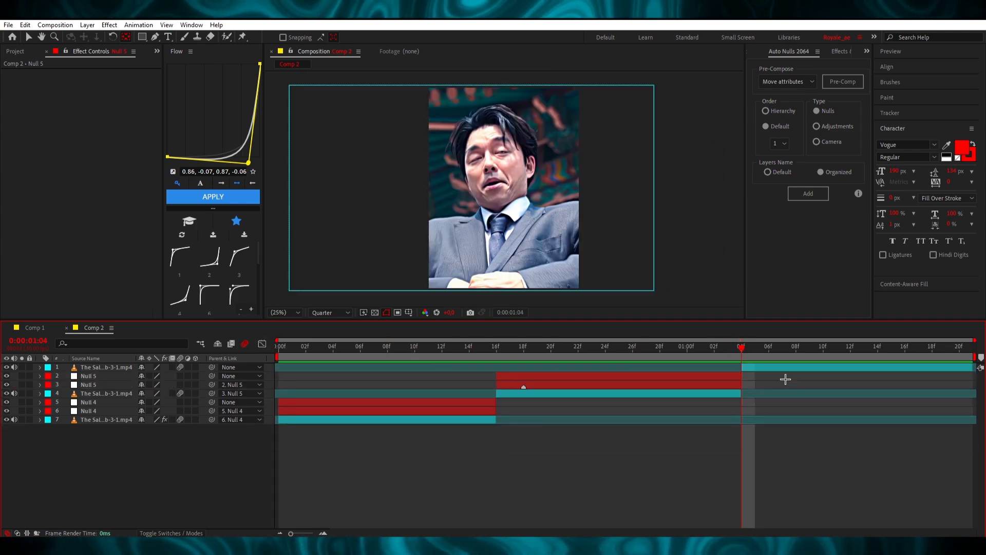
pyautogui.click(525, 376)
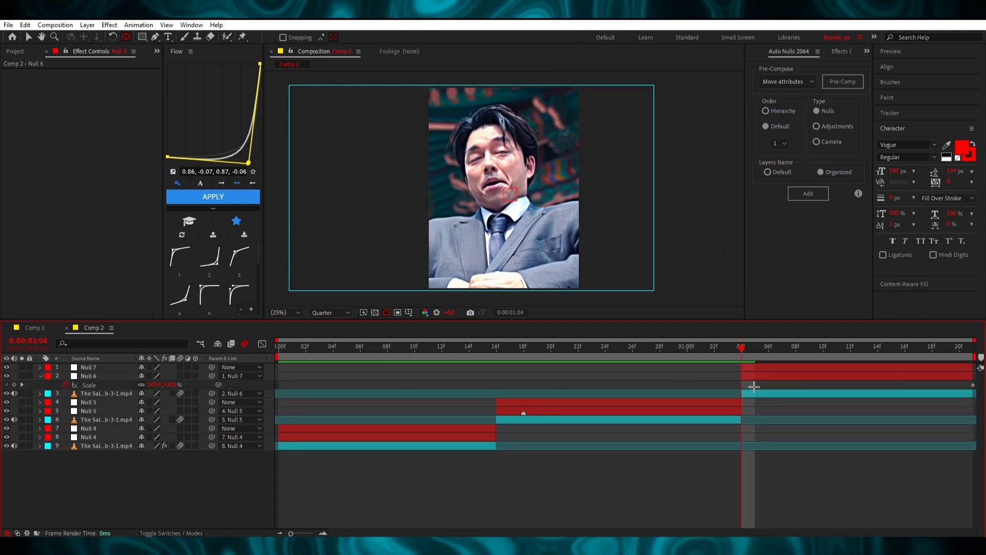
pyautogui.press('Return')
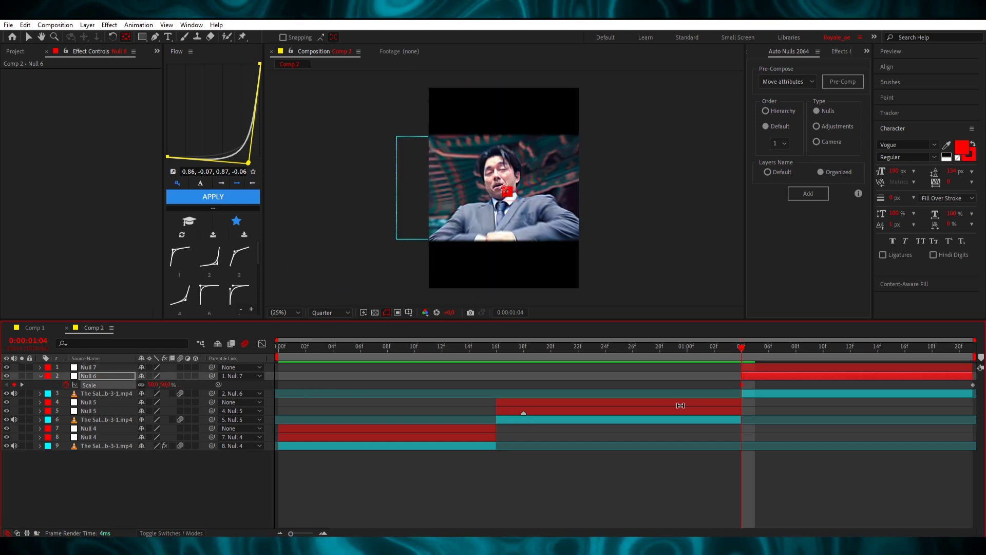
# Step: Apply Motion Tile to Comp 2's last clip with Output Width and Height at 300 and Mirror Edges on, resetting its Tile Center
pyautogui.click(765, 394)
pyautogui.hotkey('ctrl', 'space')
pyautogui.press('Return')
pyautogui.rightClick(110, 83)
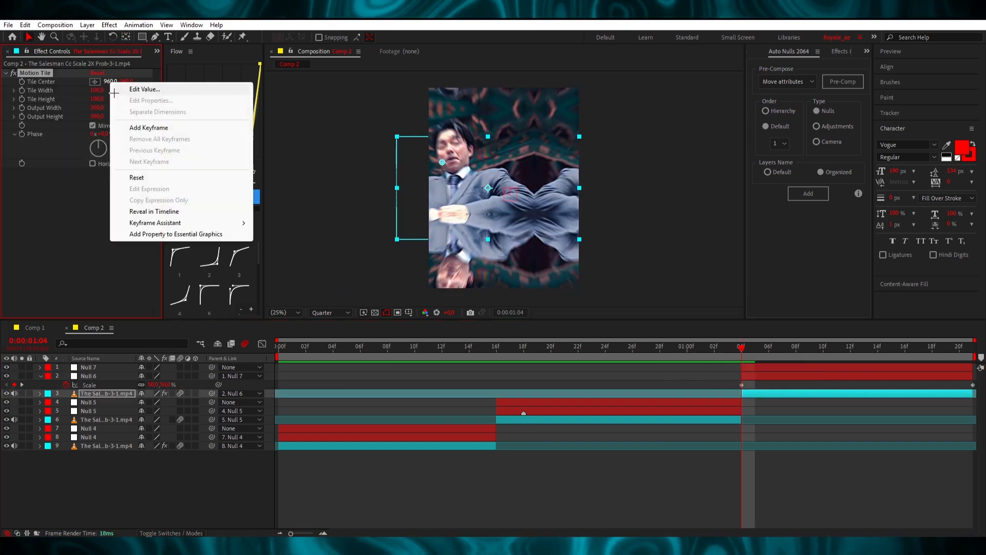
pyautogui.click(139, 174)
pyautogui.click(498, 383)
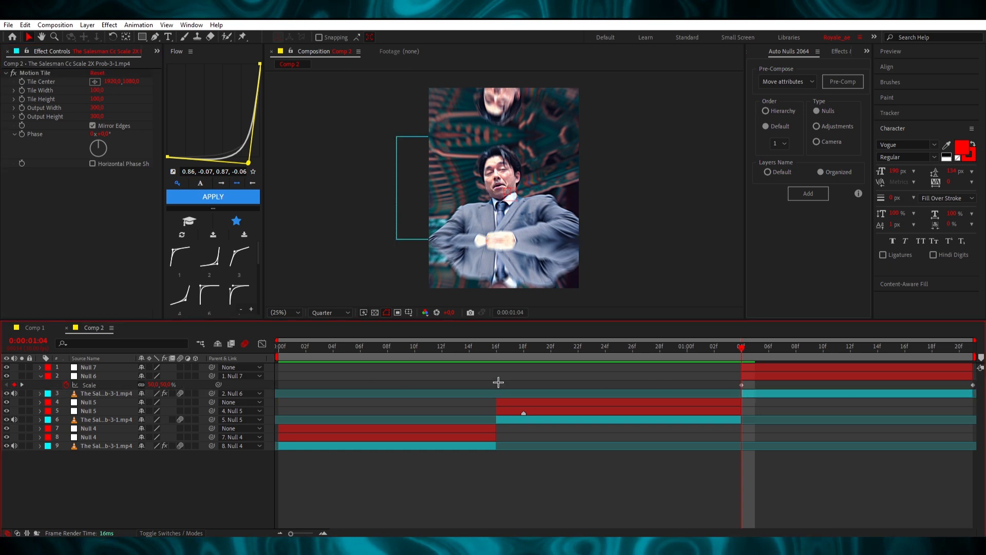
# Step: Ease the last clip's lower null Scale keyframes with the 0.11, 0.86, 0.12, 0.87 Flow curve and preview the motion
pyautogui.click(100, 385)
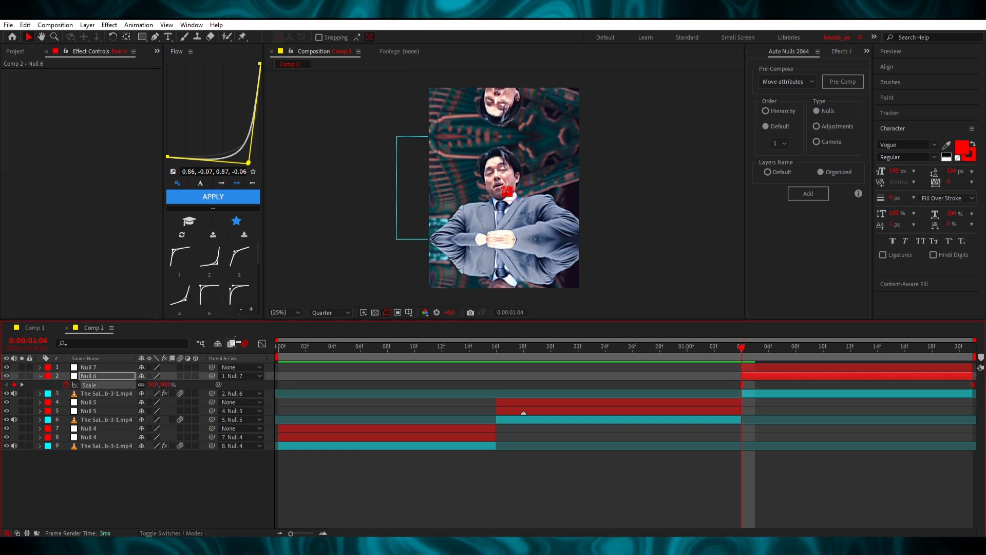
pyautogui.click(184, 267)
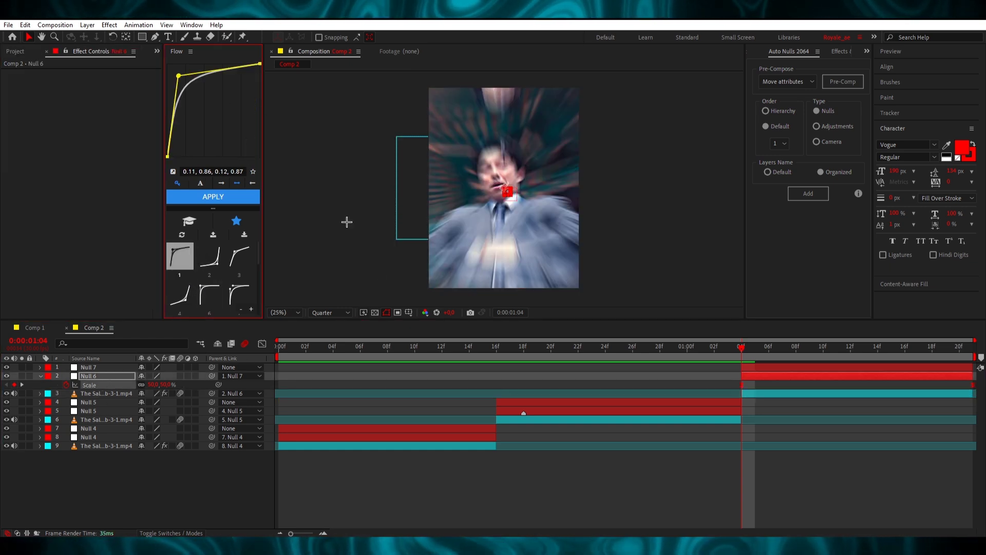
pyautogui.click(724, 372)
pyautogui.moveTo(713, 348); pyautogui.dragTo(810, 352)
pyautogui.press('space')
# Step: Keyframe the last clip's upper null Scale from 100% at 0:00:01:04 to 50% at the clip's end, easy-easing both keyframes
pyautogui.click(755, 371)
pyautogui.press('s')
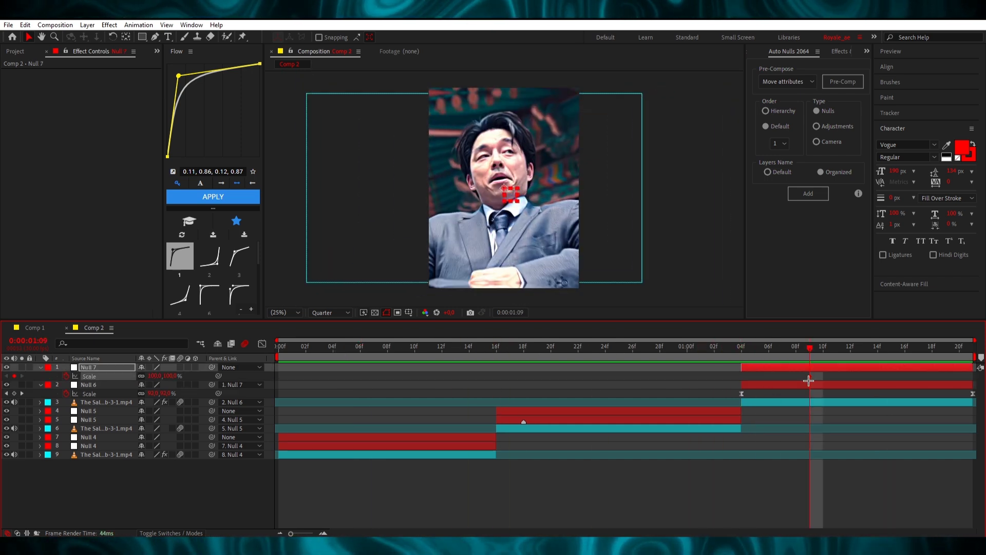
pyautogui.press('space')
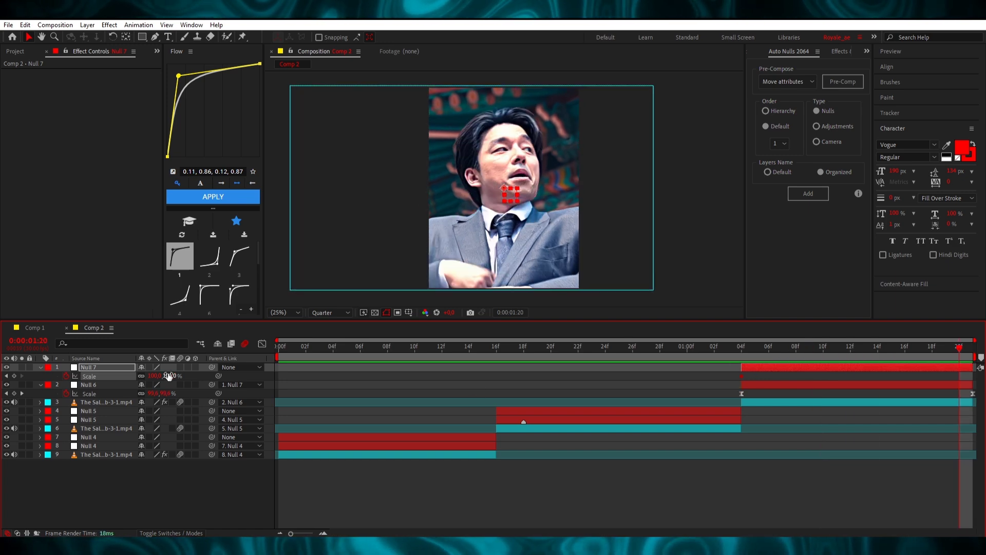
pyautogui.press('Return')
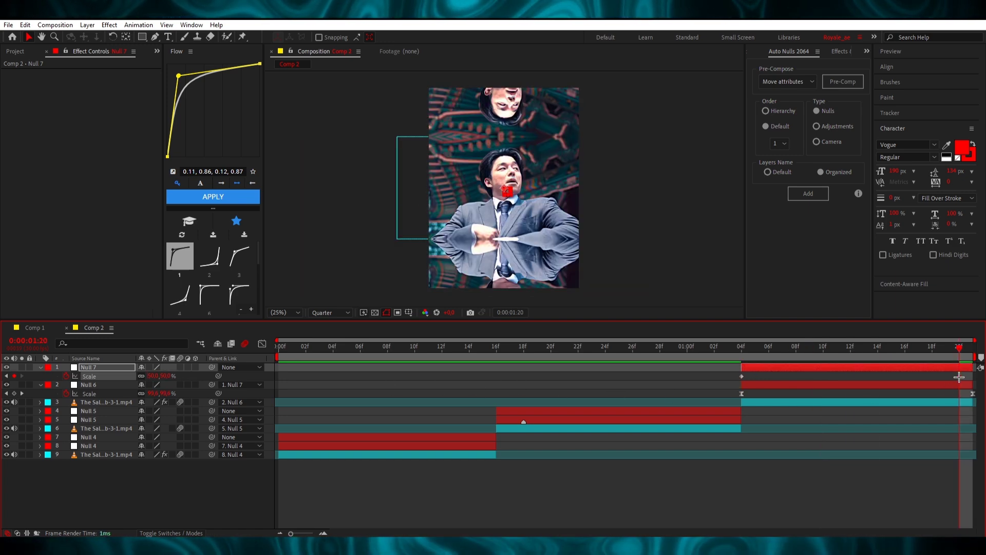
pyautogui.moveTo(959, 377); pyautogui.dragTo(969, 383)
pyautogui.click(110, 377)
pyautogui.press('F9')
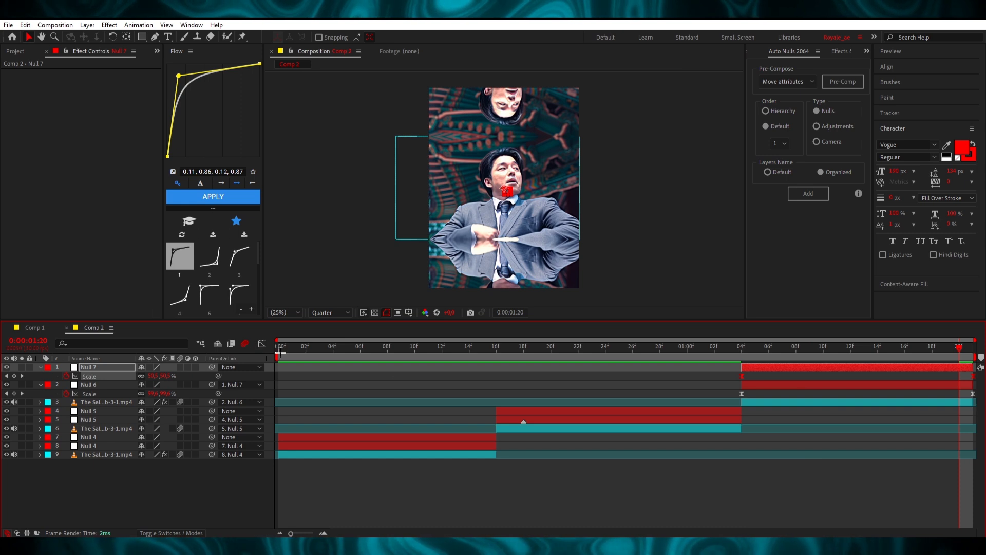
# Step: Shape the upper null's Scale curve to rise slightly above 100% and drop steeply at the end, and preview it
pyautogui.click(262, 343)
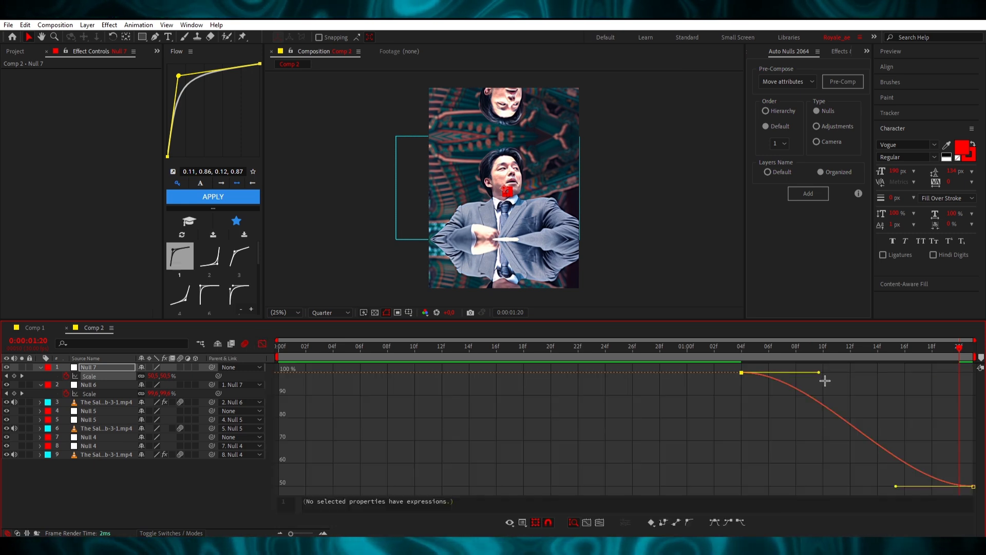
pyautogui.moveTo(819, 372); pyautogui.dragTo(962, 374)
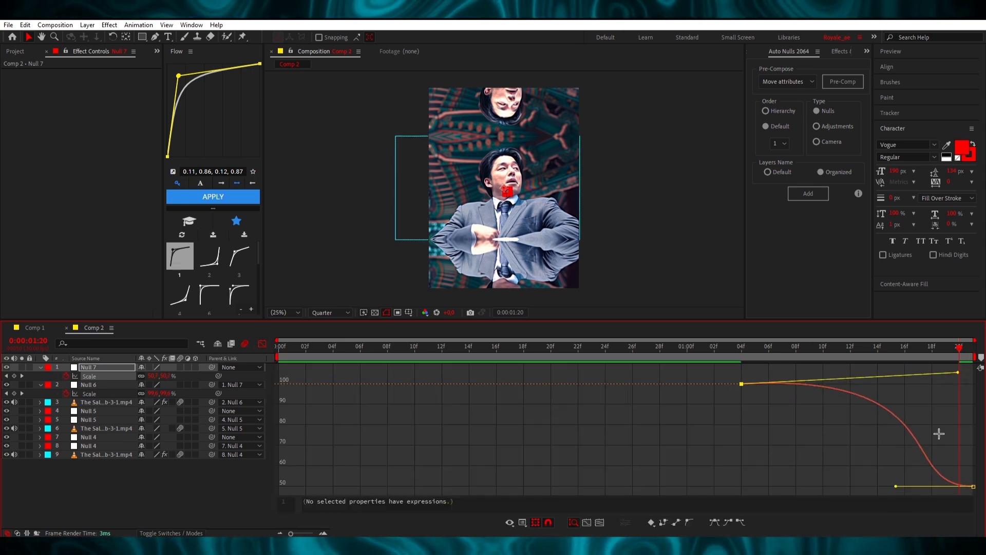
pyautogui.moveTo(897, 486); pyautogui.dragTo(961, 371)
pyautogui.moveTo(877, 351)
pyautogui.mouseDown()
pyautogui.moveTo(742, 354)
pyautogui.moveTo(886, 356)
pyautogui.mouseUp()
pyautogui.moveTo(957, 376); pyautogui.dragTo(942, 373)
pyautogui.moveTo(891, 351); pyautogui.dragTo(693, 361)
pyautogui.press('space')
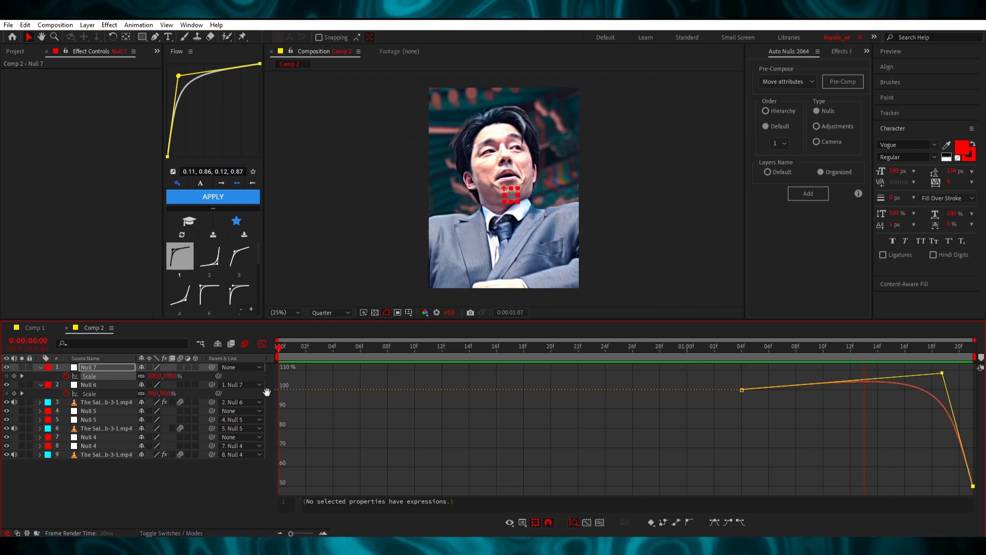
# Step: Return to the layer view, collapse the revealed keyframes in Comp 2, and save the project
pyautogui.click(262, 344)
pyautogui.click(602, 454)
pyautogui.click(628, 484)
pyautogui.press('u')
pyautogui.hotkey('ctrl', 's')
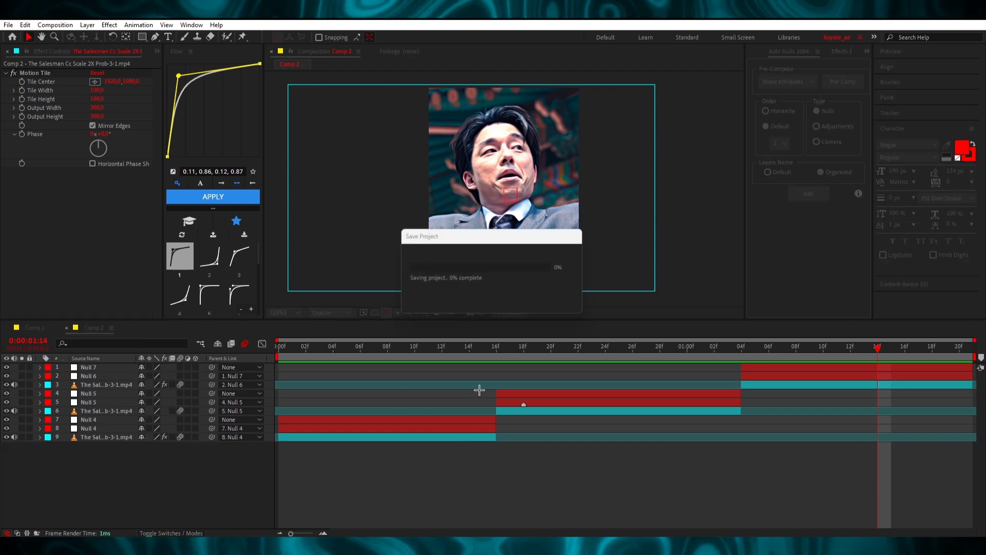
# Step: Add an adjustment layer across Comp 2, split it at 0:00:00:16 and 0:00:01:04, and save the project
pyautogui.moveTo(359, 349); pyautogui.dragTo(278, 364)
pyautogui.rightClick(185, 448)
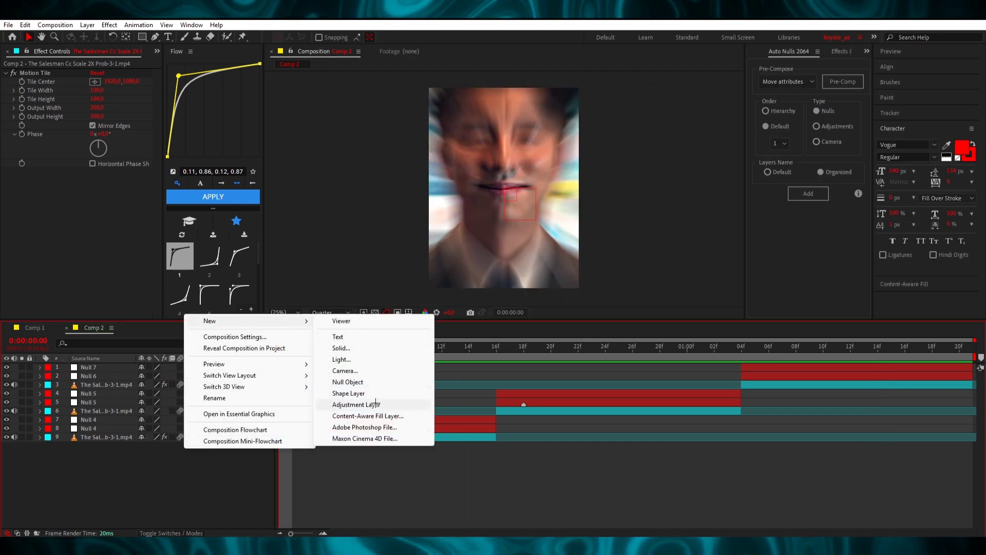
pyautogui.click(397, 398)
pyautogui.click(496, 348)
pyautogui.hotkey('ctrl', 'shift', 'd')
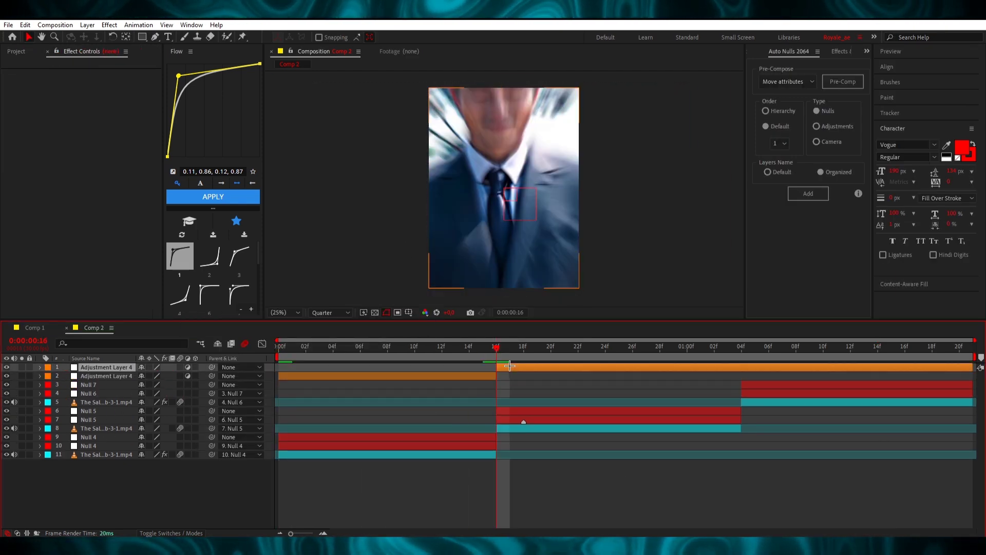
pyautogui.hotkey('ctrl', 'z')
pyautogui.hotkey('ctrl', 'shift', 'd')
pyautogui.moveTo(499, 348); pyautogui.dragTo(252, 384)
pyautogui.hotkey('ctrl', 'shift', 'd')
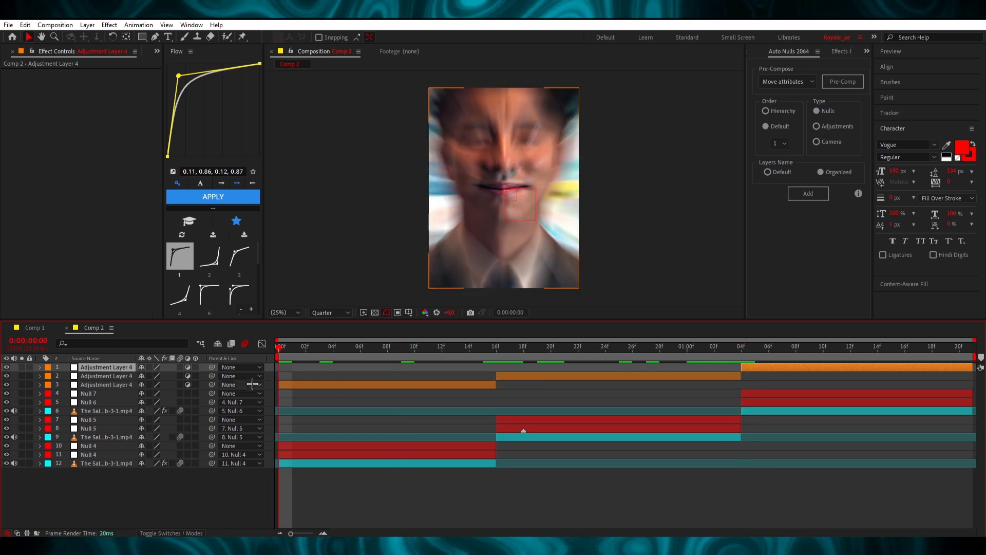
pyautogui.hotkey('ctrl', 's')
# Step: Duplicate each of the three adjustment layer segments so every clip has two
pyautogui.click(365, 386)
pyautogui.hotkey('ctrl', 'd')
pyautogui.click(581, 376)
pyautogui.hotkey('ctrl', 'd')
pyautogui.click(789, 368)
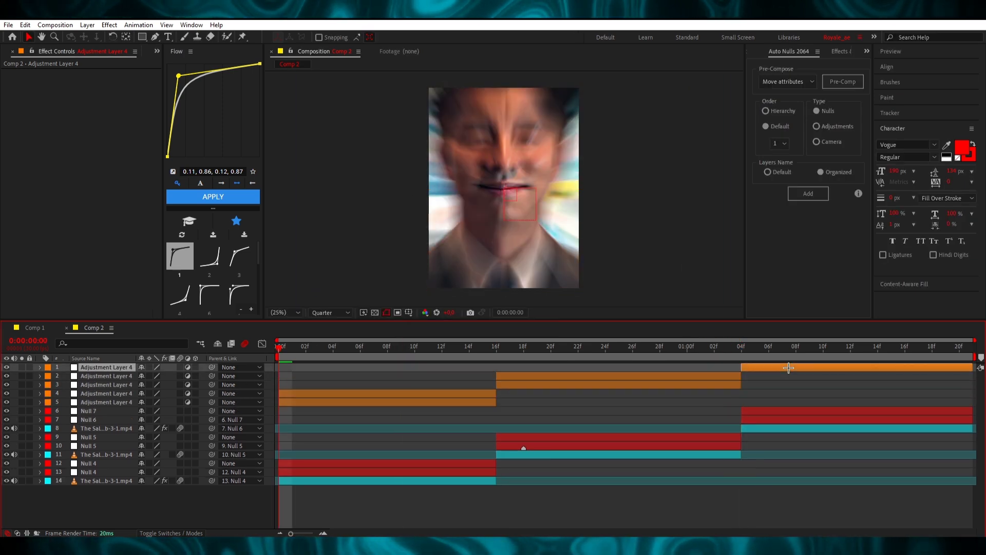
pyautogui.hotkey('ctrl', 'd')
# Step: Apply Optics Compensation with Reverse Lens Distortion to the first clip's lower adjustment layer and enable Field Of View keyframing
pyautogui.click(334, 411)
pyautogui.click(406, 348)
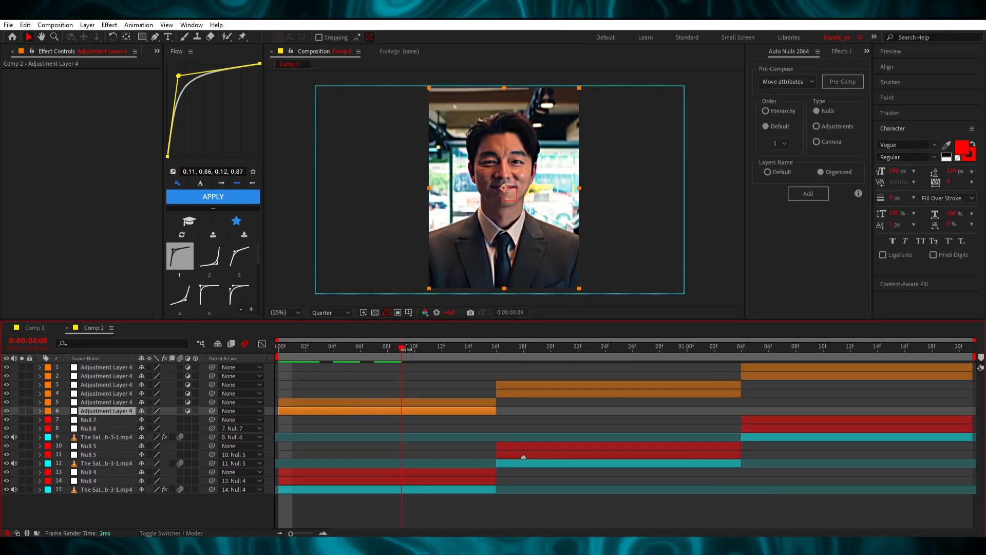
pyautogui.moveTo(406, 349); pyautogui.dragTo(417, 349)
pyautogui.hotkey('ctrl', 'space')
pyautogui.write('op')
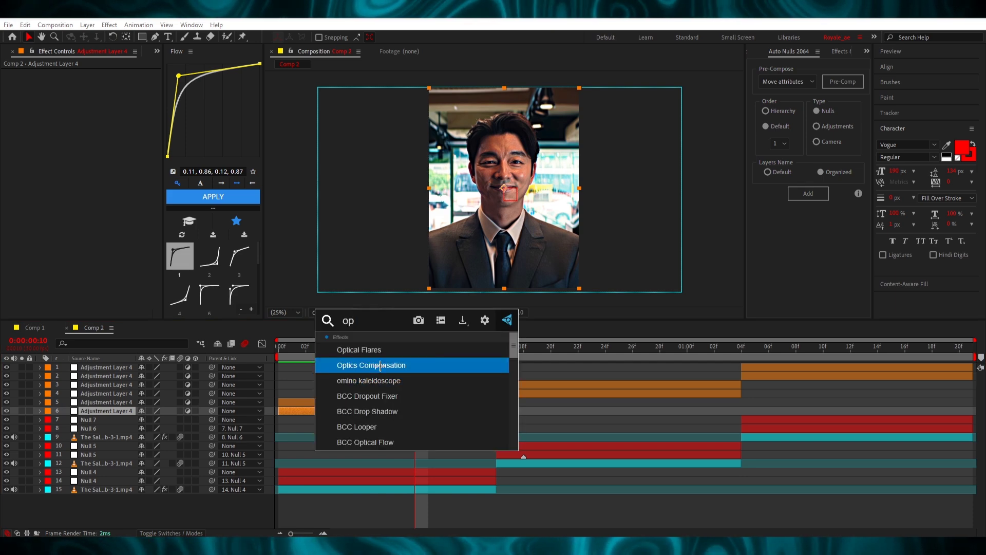
pyautogui.click(381, 365)
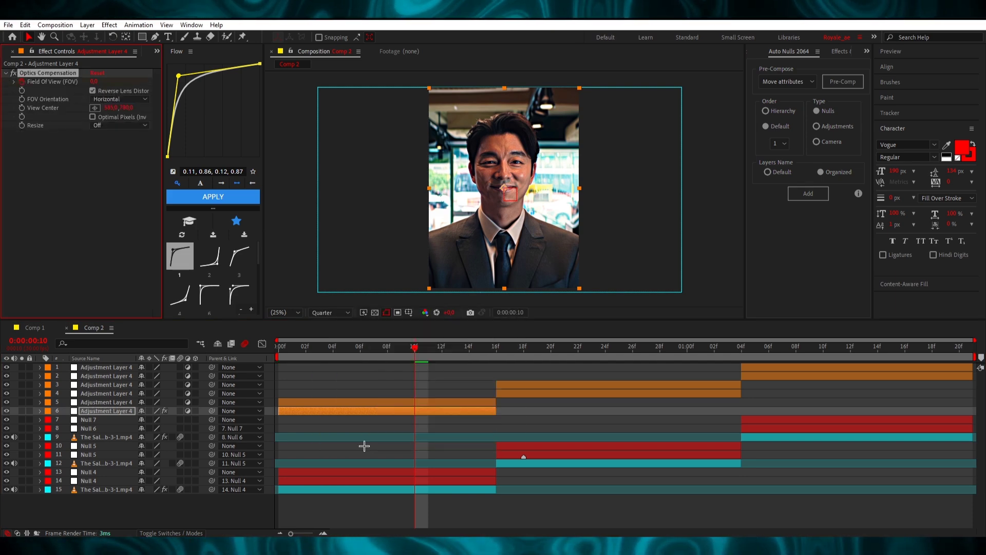
# Step: Keyframe the first clip's Field Of View at 100 on 0:00:00:00 and 0 on 0:00:00:16
pyautogui.press('u')
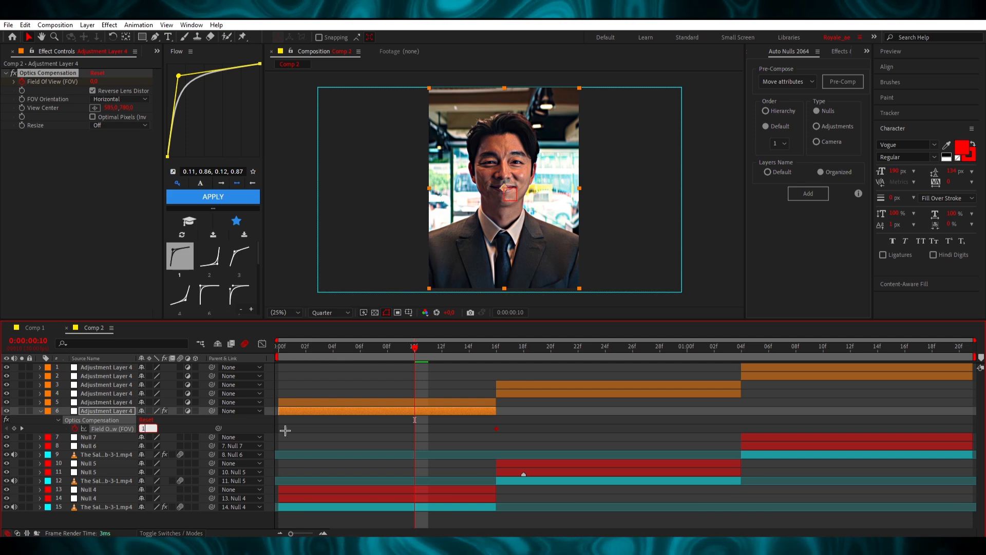
pyautogui.press('Return')
pyautogui.moveTo(415, 428); pyautogui.dragTo(280, 441)
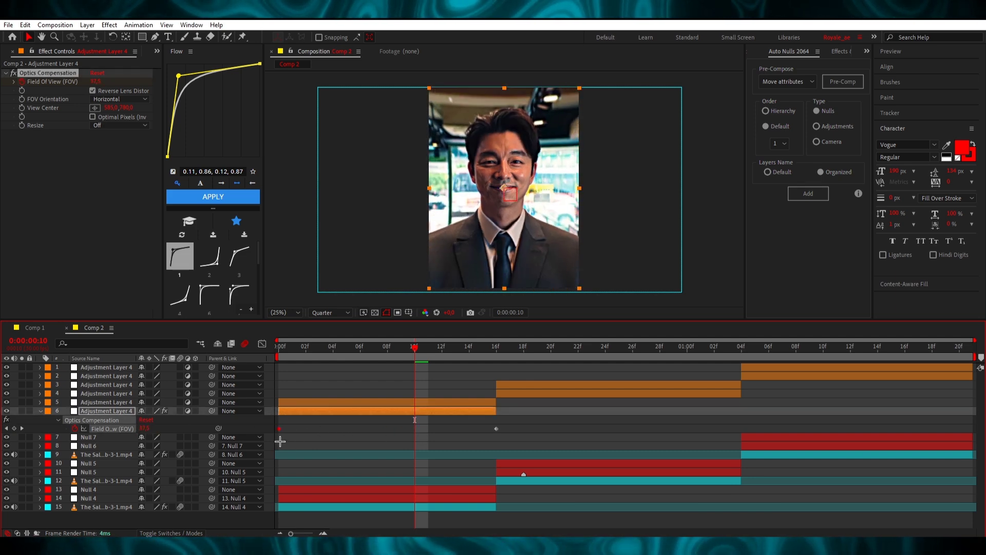
# Step: Shape the Field Of View curve to fall steeply at the start and flatten toward 0:00:00:16, and preview it
pyautogui.moveTo(360, 486); pyautogui.dragTo(401, 486)
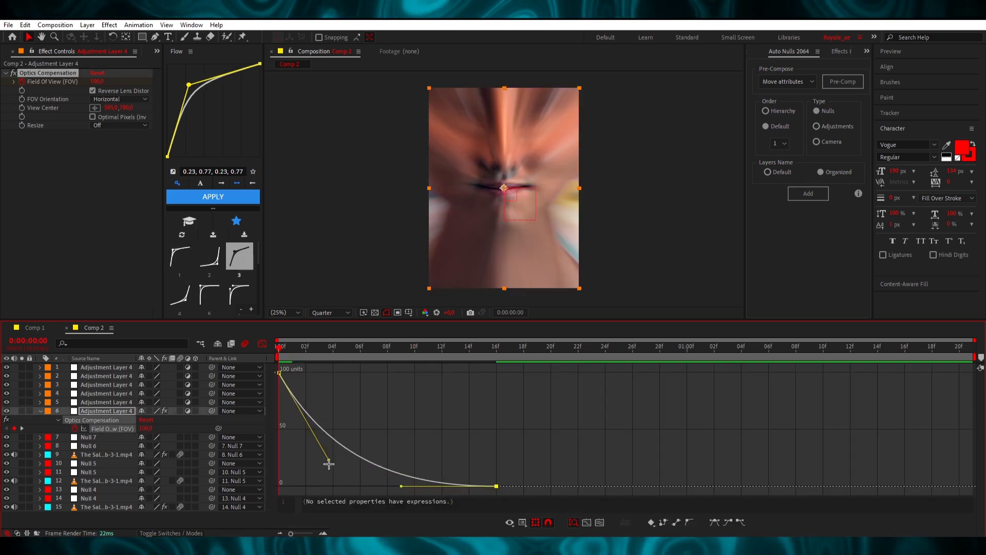
pyautogui.moveTo(328, 463); pyautogui.dragTo(265, 442)
pyautogui.press('space')
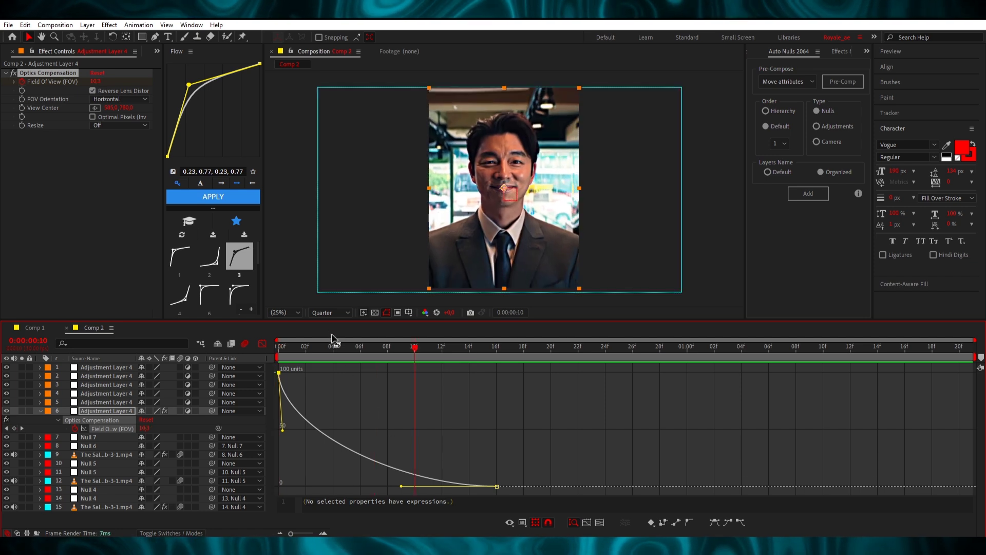
pyautogui.click(260, 344)
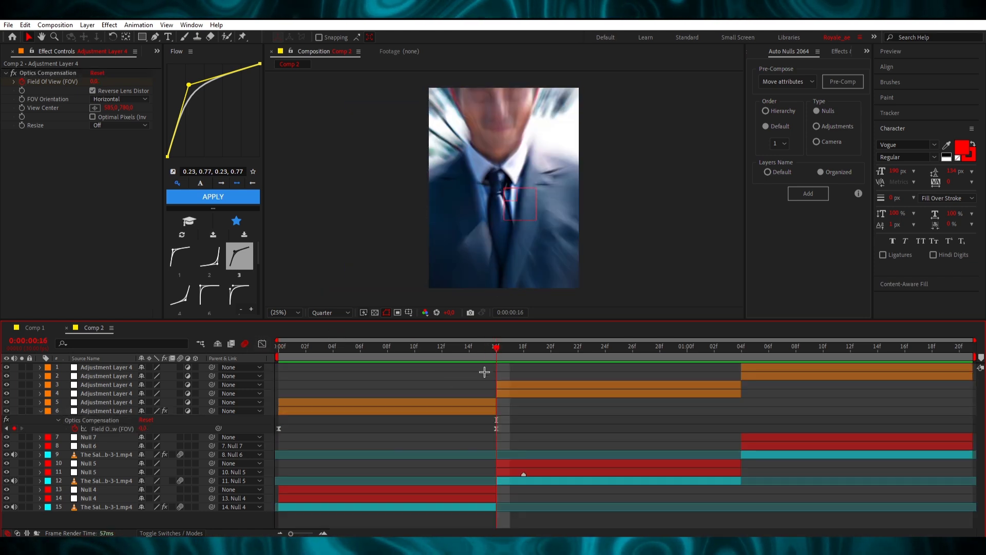
# Step: Apply Warp to the first clip's upper adjustment layer and set its Warp Style to FishEye
pyautogui.click(454, 353)
pyautogui.click(457, 403)
pyautogui.hotkey('ctrl', 'space')
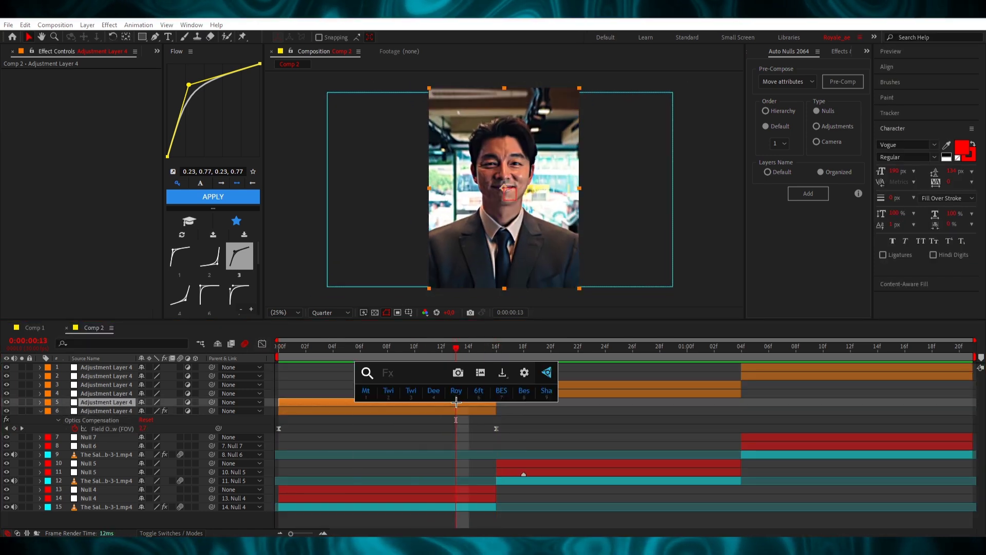
pyautogui.write('warp')
pyautogui.press('Return')
pyautogui.click(120, 82)
pyautogui.click(113, 218)
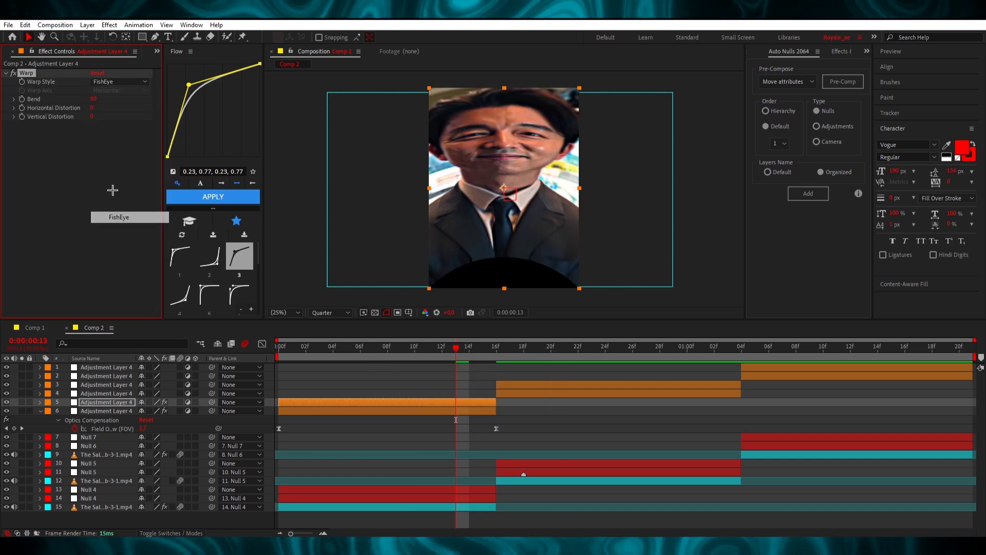
# Step: Keyframe Warp Bend from 0 to -100 over the first clip, ease it with the 0.89, 0.11, 0.90, 0.12 curve, preview and save
pyautogui.click(215, 271)
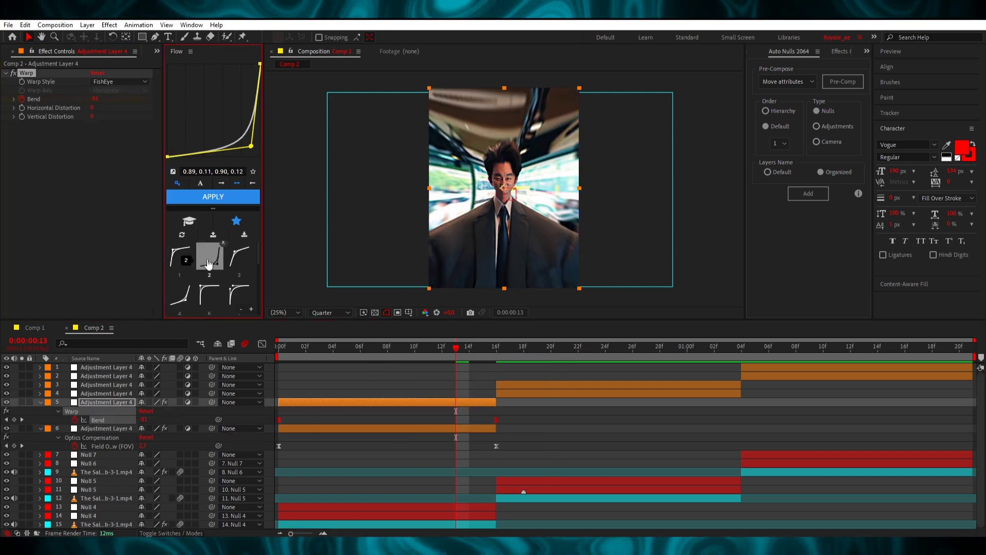
pyautogui.click(208, 264)
pyautogui.click(460, 370)
pyautogui.moveTo(446, 348); pyautogui.dragTo(187, 355)
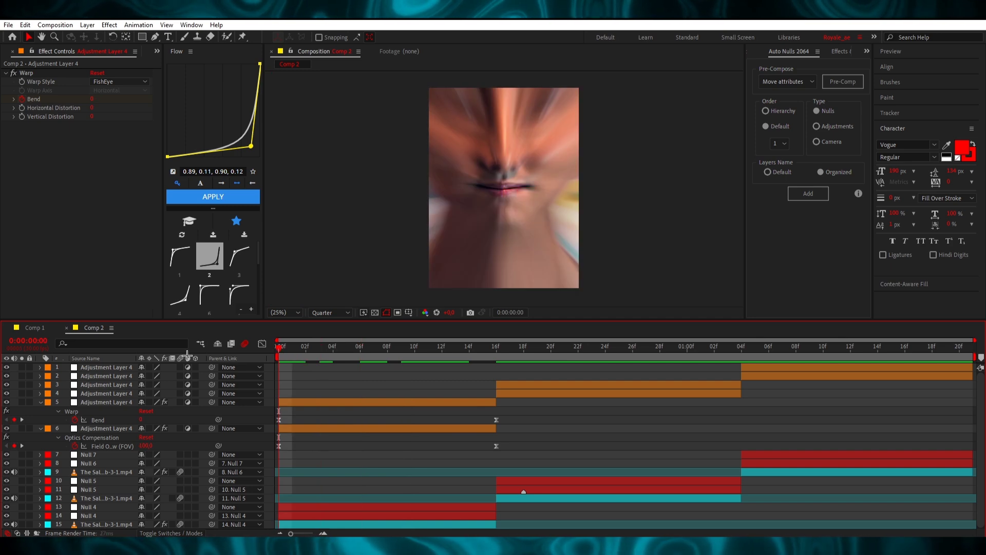
pyautogui.press('space')
pyautogui.moveTo(385, 349); pyautogui.dragTo(484, 351)
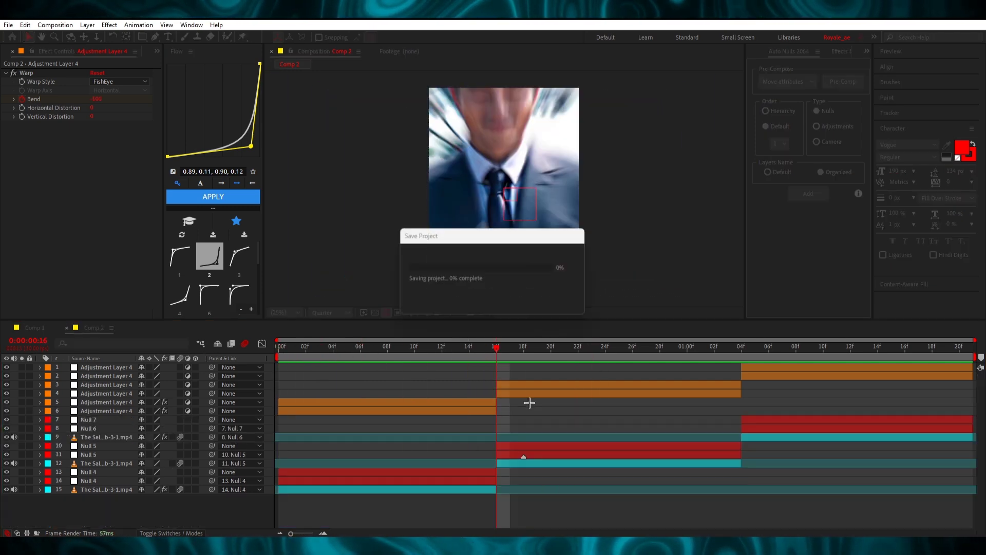
# Step: Apply Optics Compensation with Reverse Lens Distortion to the second clip's lower adjustment layer and enable Field Of View keyframing
pyautogui.click(526, 394)
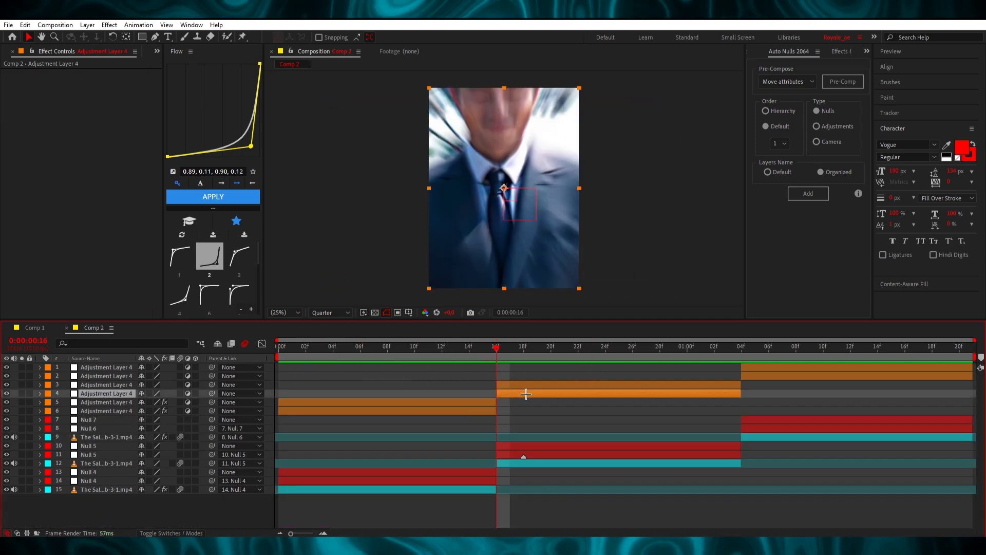
pyautogui.hotkey('ctrl', 'space')
pyautogui.write('op')
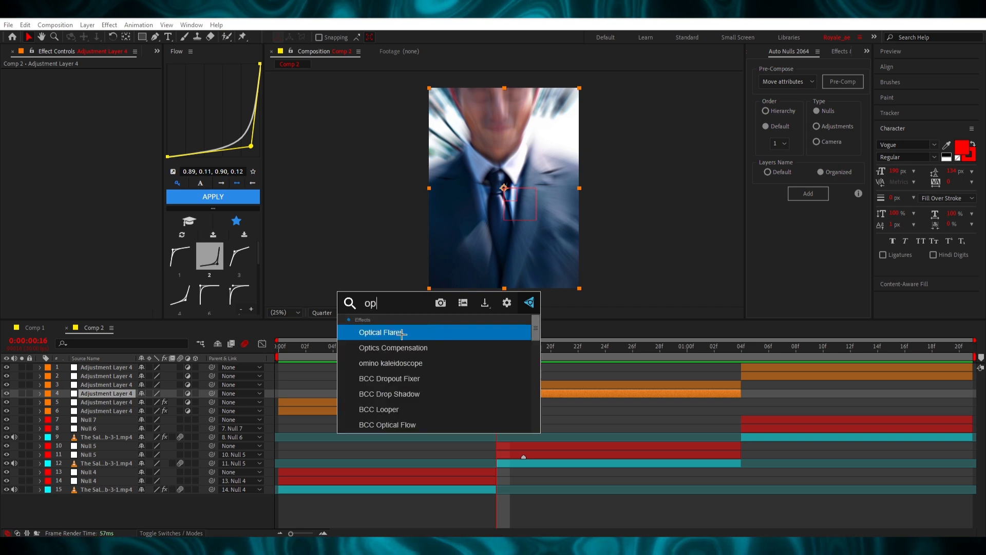
pyautogui.click(401, 347)
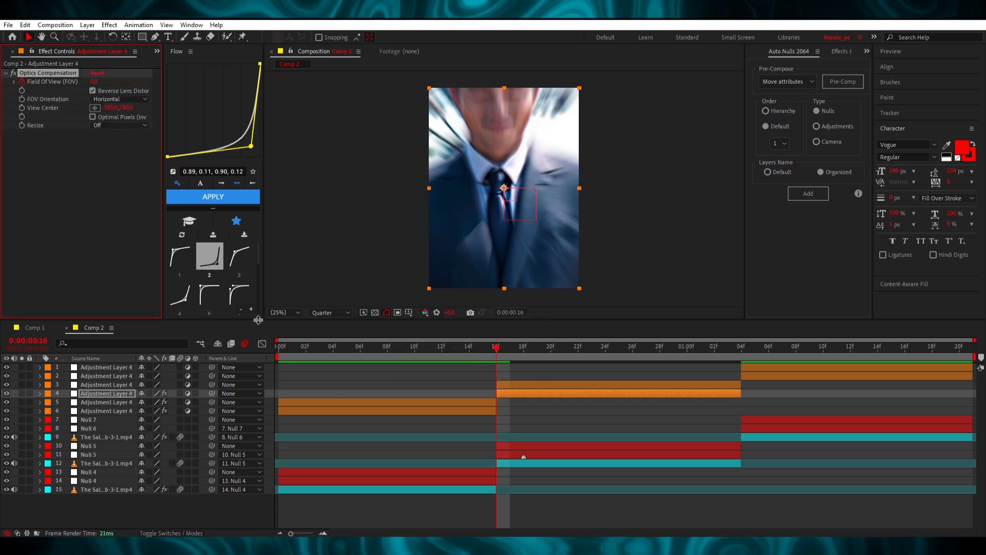
# Step: Keyframe the second clip's lower adjustment layer Field Of View at 100 on 0:00:00:16 and ease it with the 0.00, 0.25, 0.77, 1.00 curve
pyautogui.press('u')
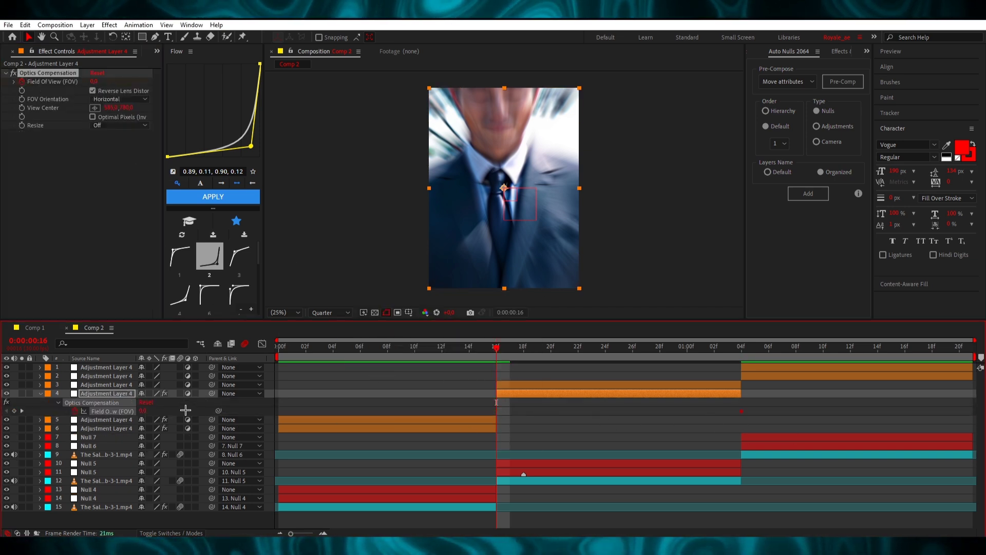
pyautogui.write('100')
pyautogui.press('Return')
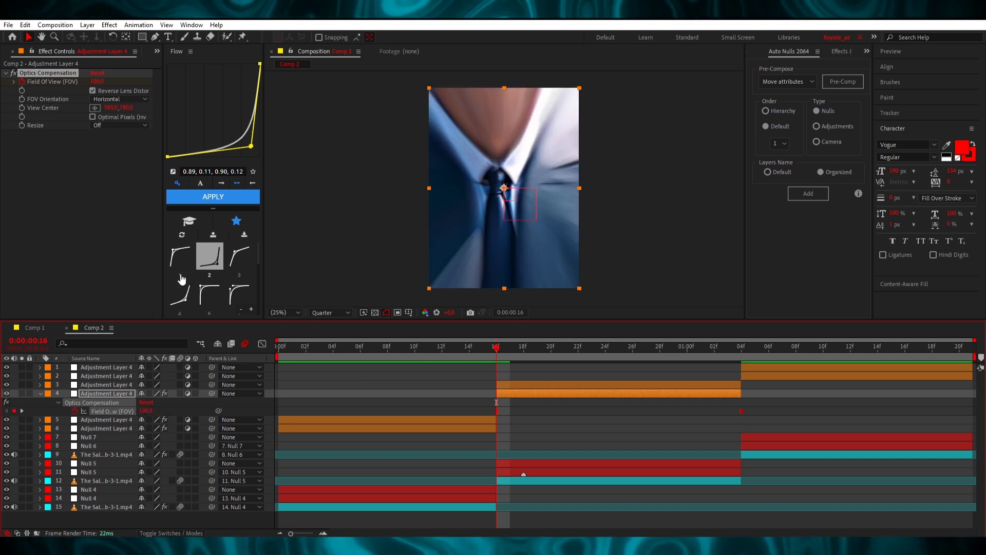
pyautogui.scroll(-3, 210, 281)
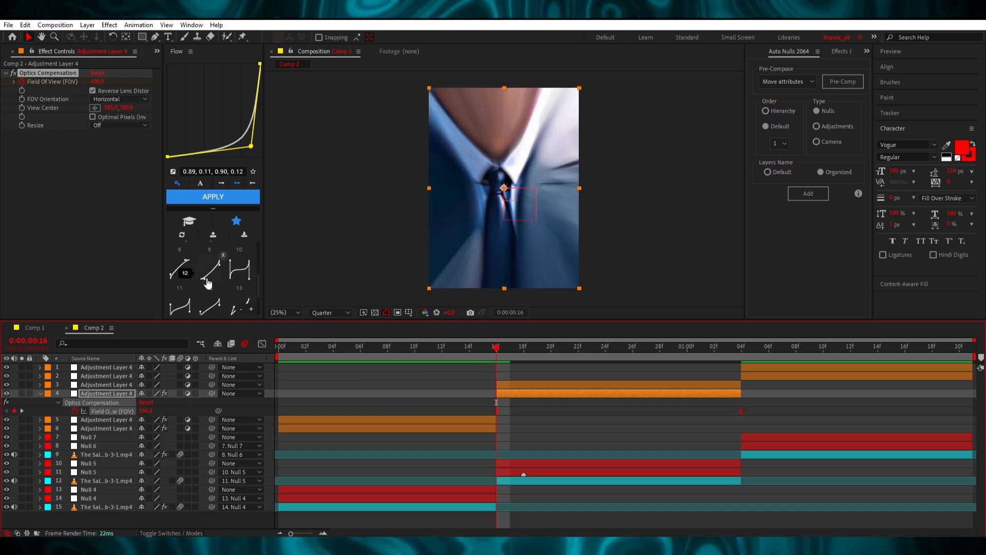
pyautogui.scroll(1, 185, 271)
pyautogui.click(184, 280)
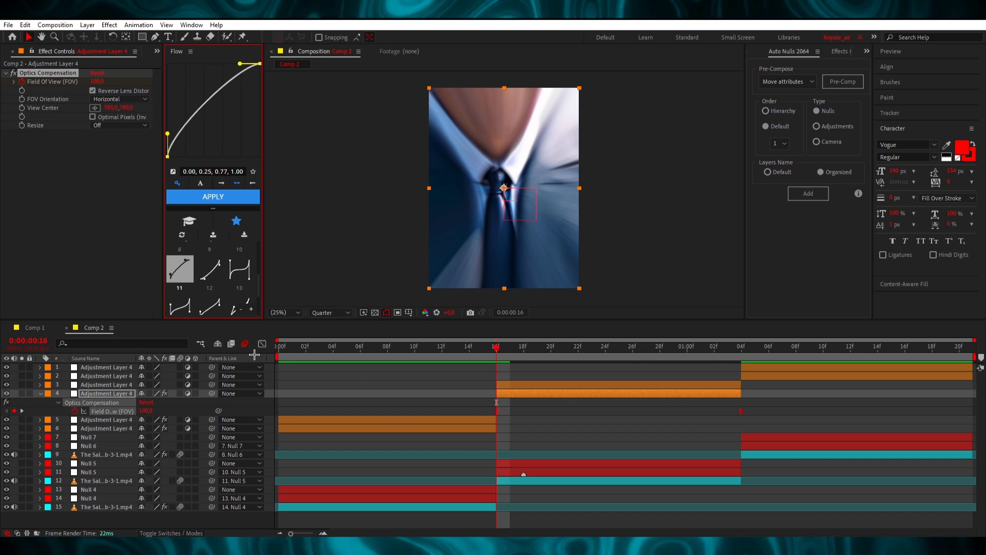
# Step: Refine the lower adjustment layer's Field Of View curve in the Graph Editor and preview the second clip's transition
pyautogui.click(262, 344)
pyautogui.moveTo(532, 421); pyautogui.dragTo(449, 359)
pyautogui.moveTo(528, 379); pyautogui.dragTo(658, 389)
pyautogui.click(262, 343)
pyautogui.click(484, 408)
pyautogui.moveTo(458, 352); pyautogui.dragTo(714, 353)
pyautogui.press('space')
# Step: Apply Optics Compensation with Reverse Lens Distortion to the second clip's upper adjustment layer and enable Field Of View keyframing
pyautogui.click(628, 384)
pyautogui.click(638, 353)
pyautogui.hotkey('ctrl', 'space')
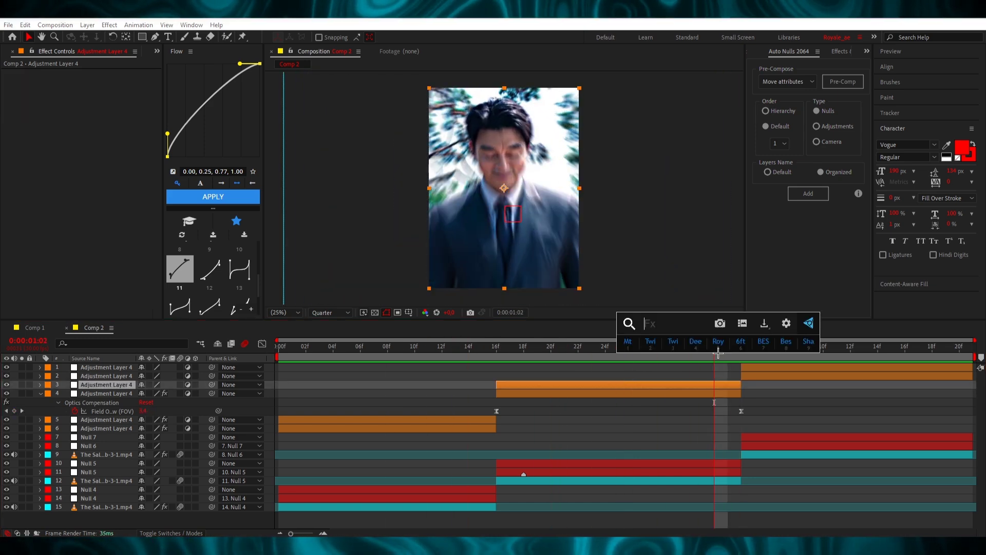
pyautogui.write('opp')
pyautogui.press('BackSpace')
pyautogui.click(676, 368)
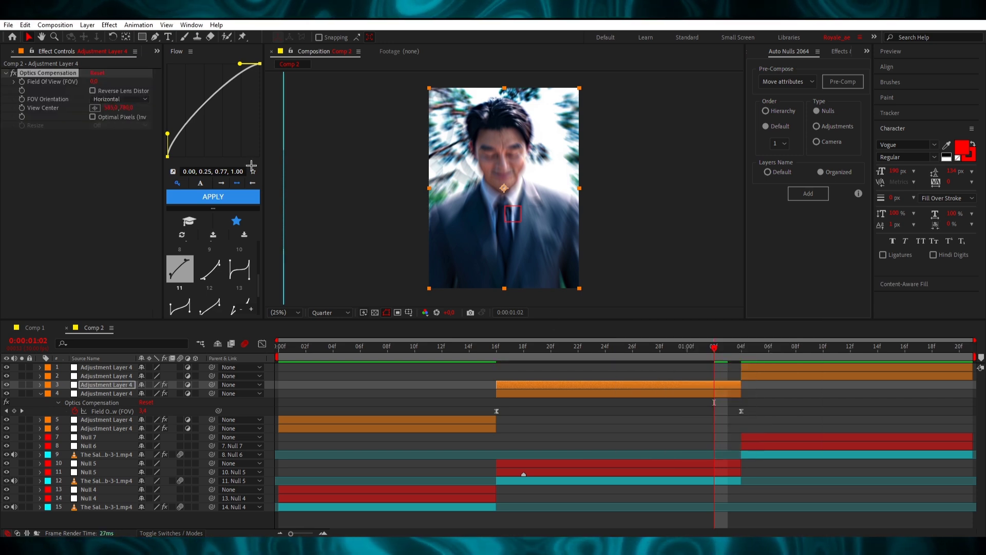
pyautogui.click(94, 90)
pyautogui.press('u')
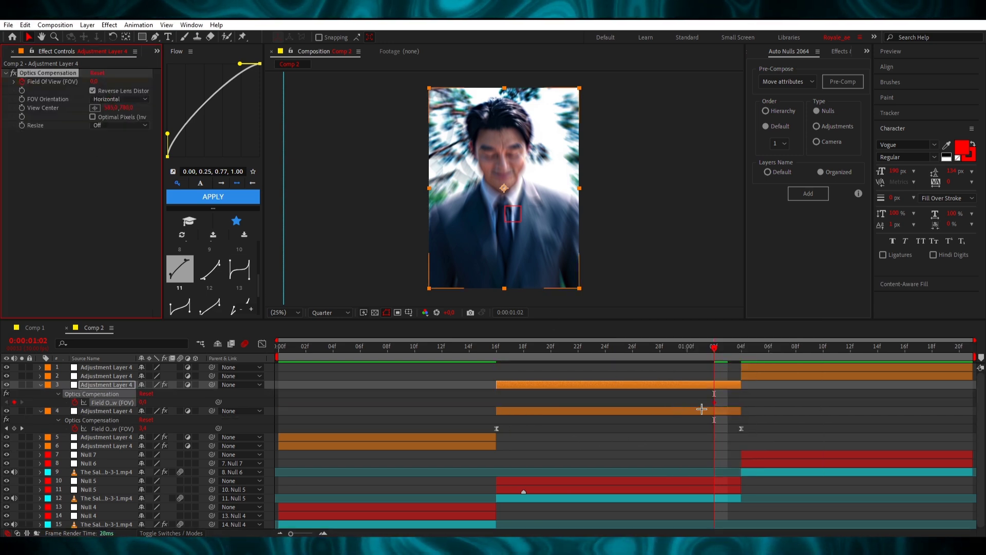
# Step: Keyframe the upper adjustment layer's Field Of View from 0 at 0:00:00:16 to about 74 at 0:00:01:04
pyautogui.moveTo(715, 400); pyautogui.dragTo(493, 413)
pyautogui.moveTo(141, 402); pyautogui.dragTo(516, 393)
pyautogui.click(388, 409)
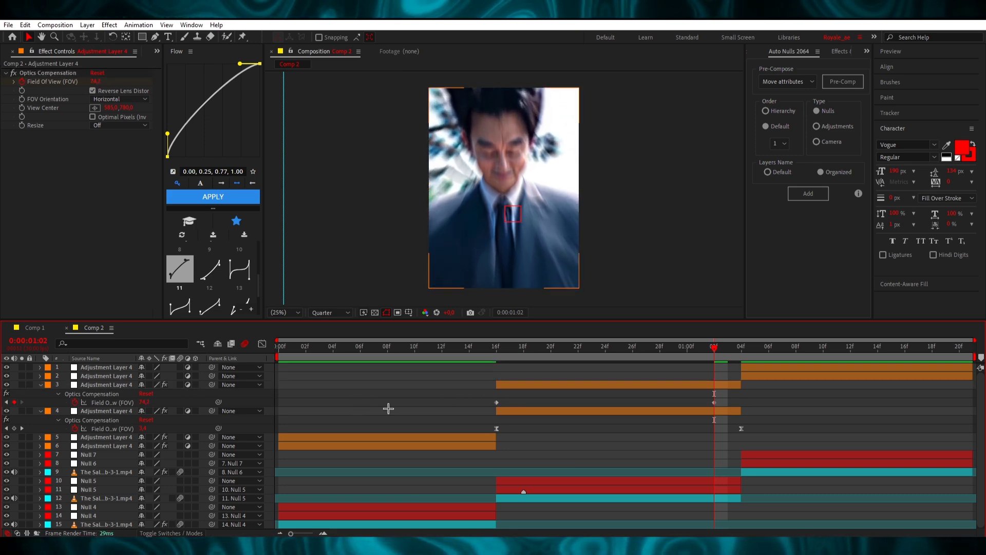
pyautogui.moveTo(713, 402); pyautogui.dragTo(457, 405)
# Step: Shape the upper layer's Field Of View curve to start flat and rise steeply toward 0:00:01:04, and preview it
pyautogui.click(262, 343)
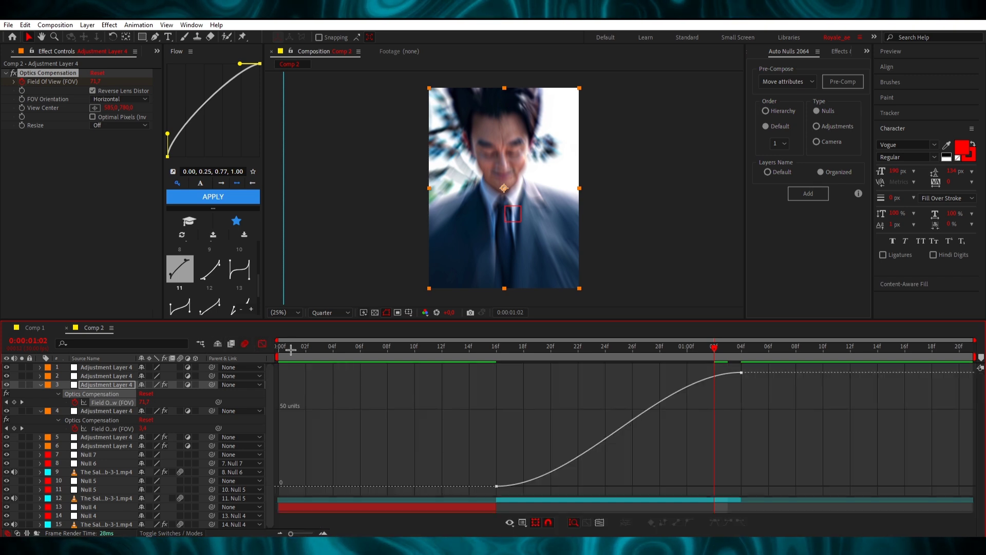
pyautogui.moveTo(736, 367); pyautogui.dragTo(764, 385)
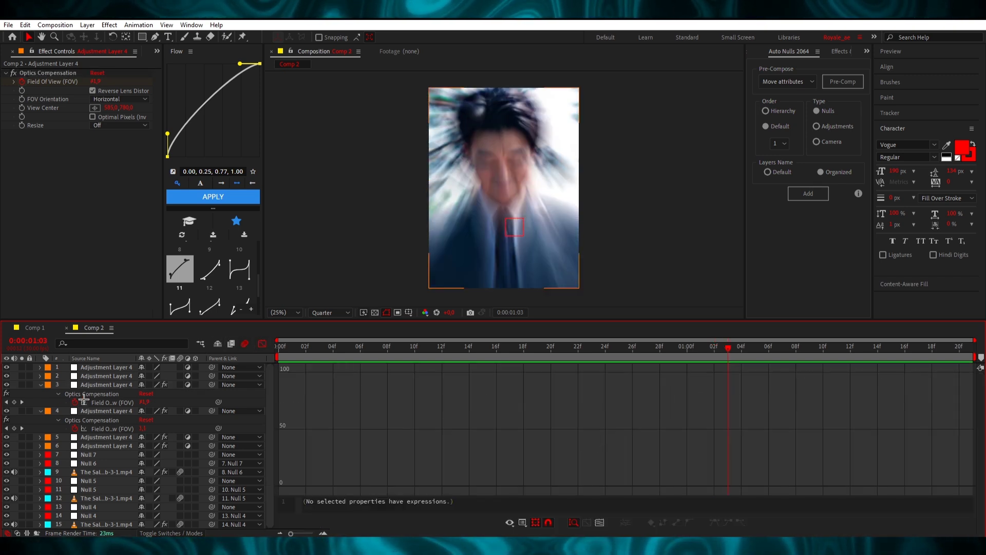
pyautogui.click(102, 403)
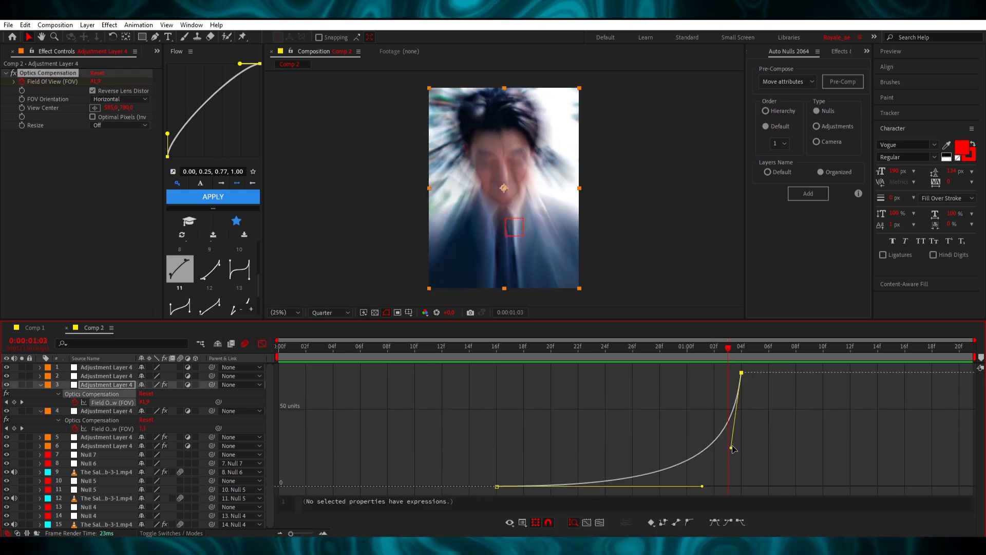
pyautogui.moveTo(731, 448); pyautogui.dragTo(737, 423)
pyautogui.moveTo(703, 487); pyautogui.dragTo(665, 486)
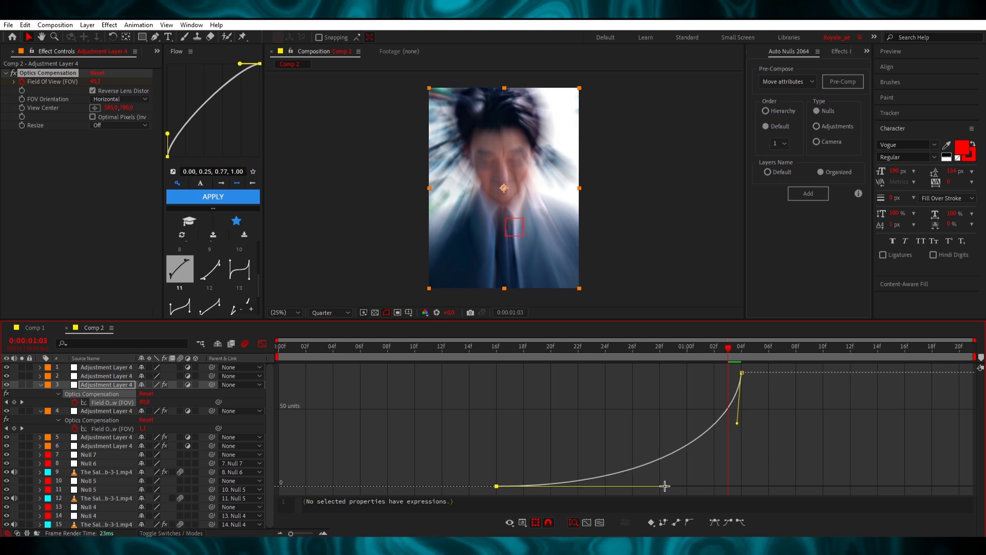
pyautogui.click(375, 352)
pyautogui.moveTo(375, 353); pyautogui.dragTo(739, 347)
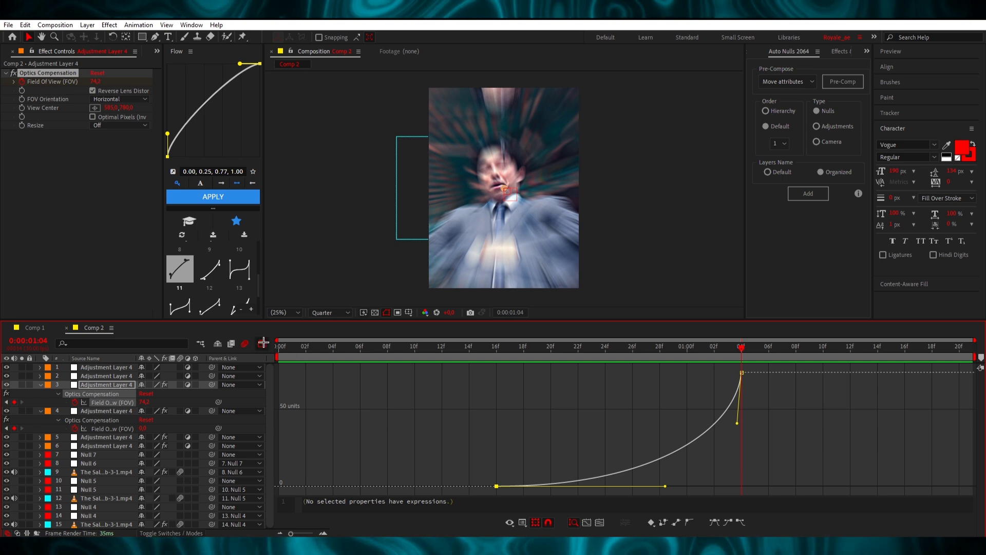
# Step: Apply Warp to the third clip's lower adjustment layer, set it to FishEye, and keyframe Bend at -100 on 0:00:01:04
pyautogui.click(263, 343)
pyautogui.click(762, 376)
pyautogui.hotkey('ctrl', 'space')
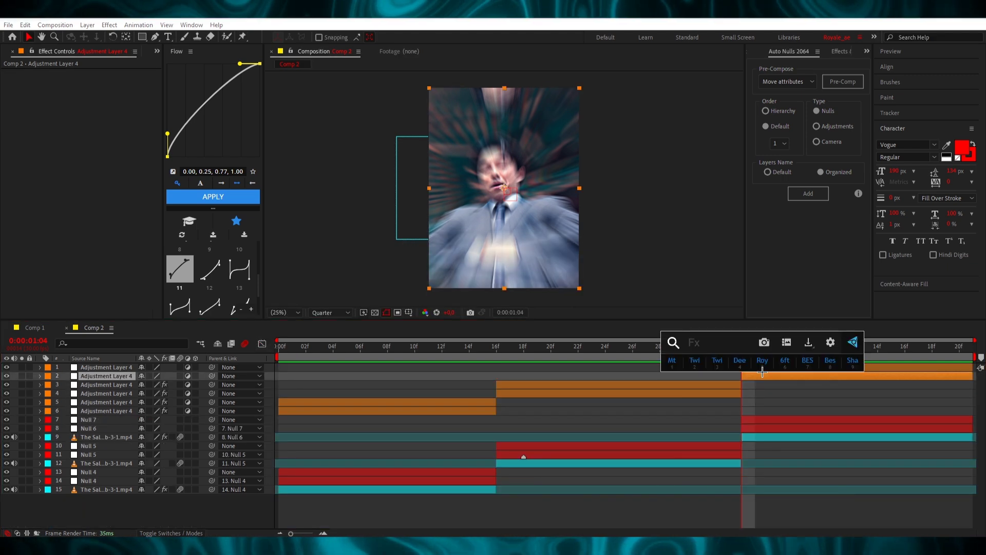
pyautogui.write('warp')
pyautogui.press('Return')
pyautogui.click(101, 83)
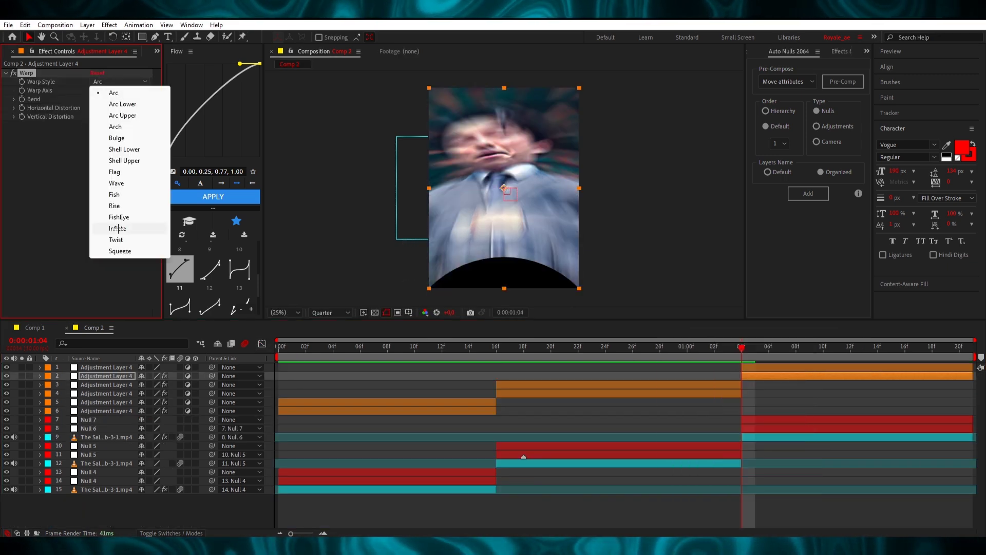
pyautogui.click(110, 217)
pyautogui.moveTo(92, 99); pyautogui.dragTo(38, 100)
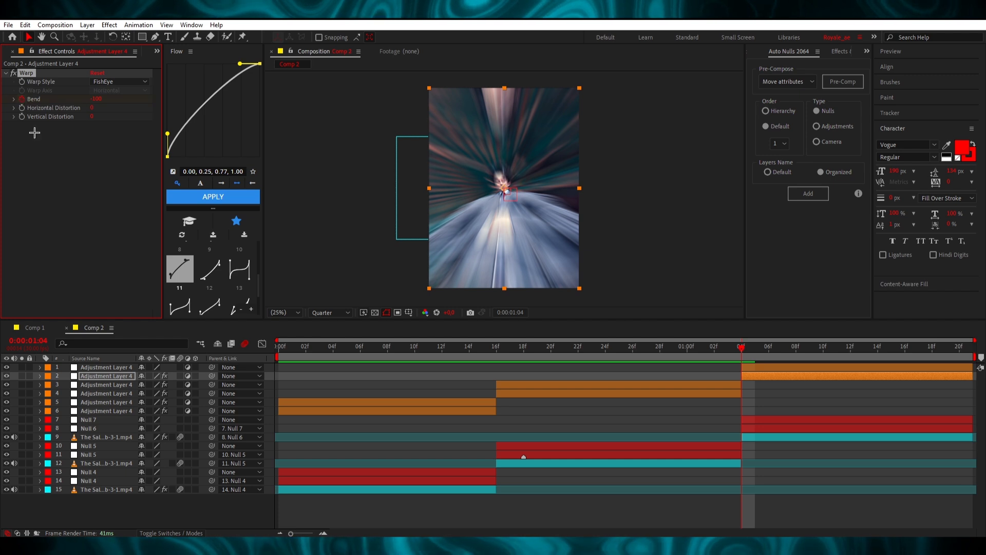
pyautogui.press('u')
# Step: Keyframe the lower layer's Bend to 0 at the clip's end, ease it with the 0.11, 0.86, 0.12, 0.87 curve, and preview it
pyautogui.moveTo(802, 350); pyautogui.dragTo(865, 350)
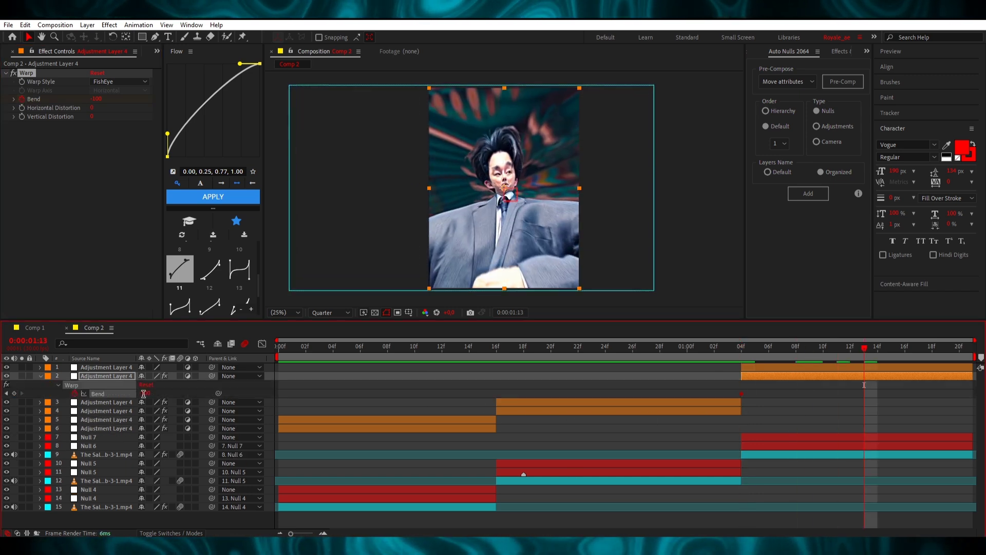
pyautogui.write('0')
pyautogui.press('Return')
pyautogui.moveTo(866, 393); pyautogui.dragTo(980, 402)
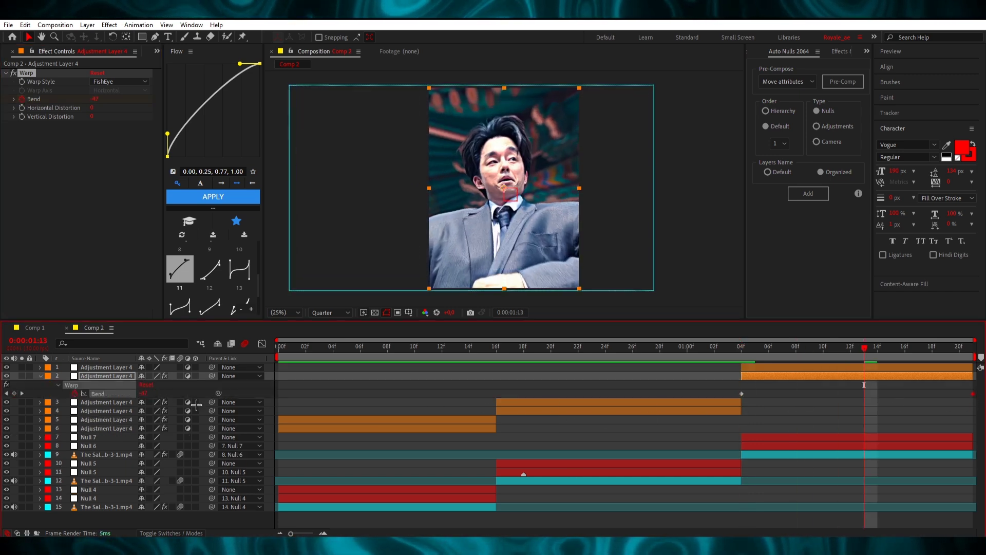
pyautogui.scroll(3, 179, 269)
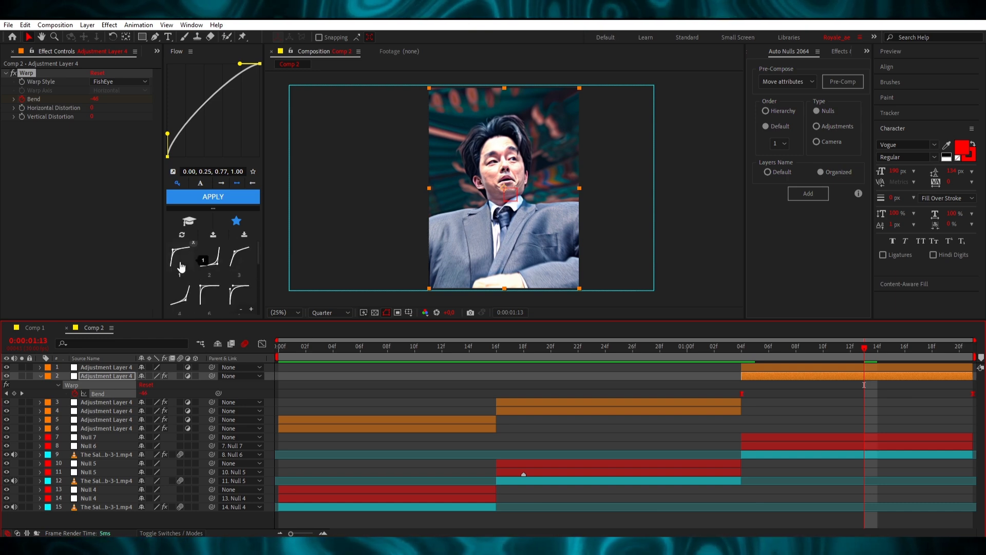
pyautogui.click(181, 257)
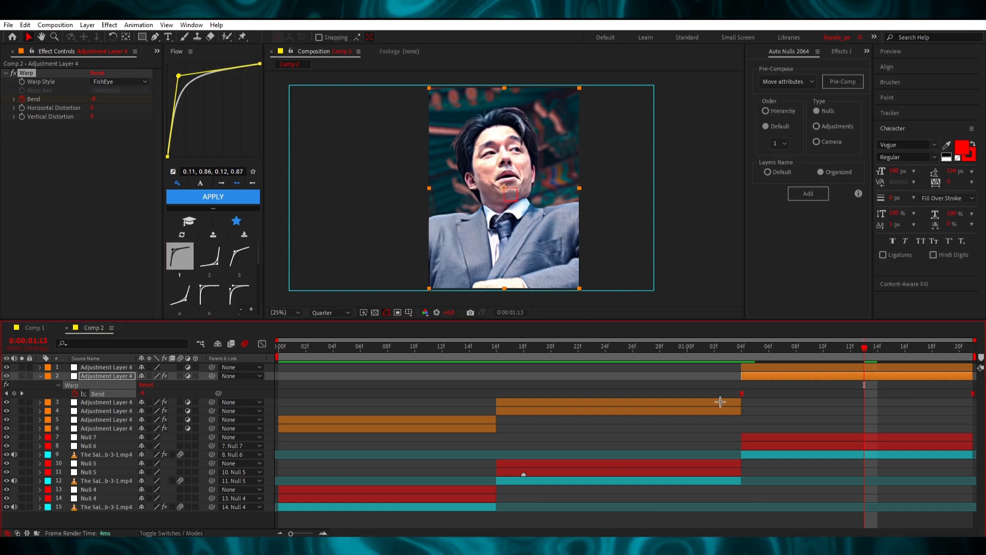
pyautogui.moveTo(714, 348); pyautogui.dragTo(783, 348)
pyautogui.click(7, 376)
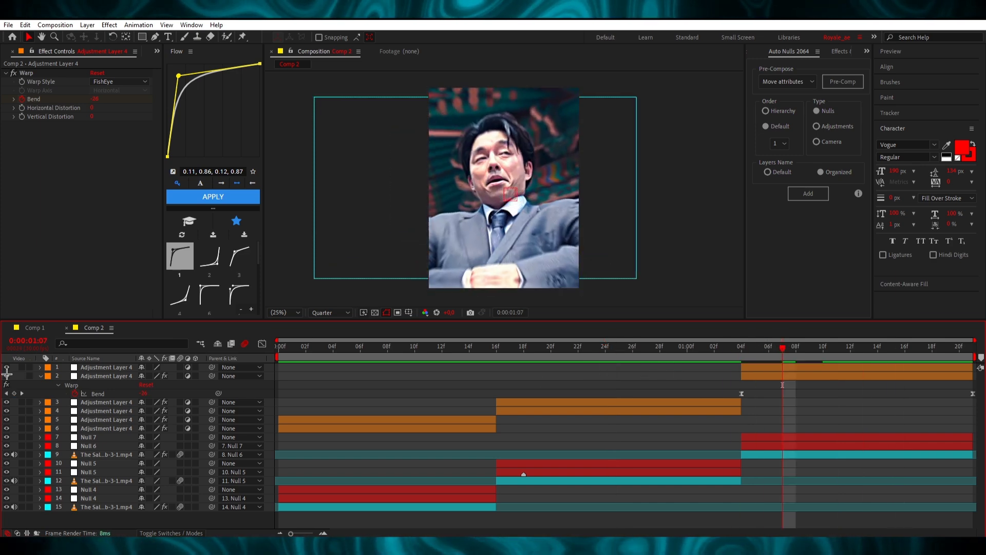
pyautogui.hotkey('ctrl', 'z')
pyautogui.hotkey('ctrl', 'z')
pyautogui.click(665, 390)
pyautogui.moveTo(837, 350); pyautogui.dragTo(975, 346)
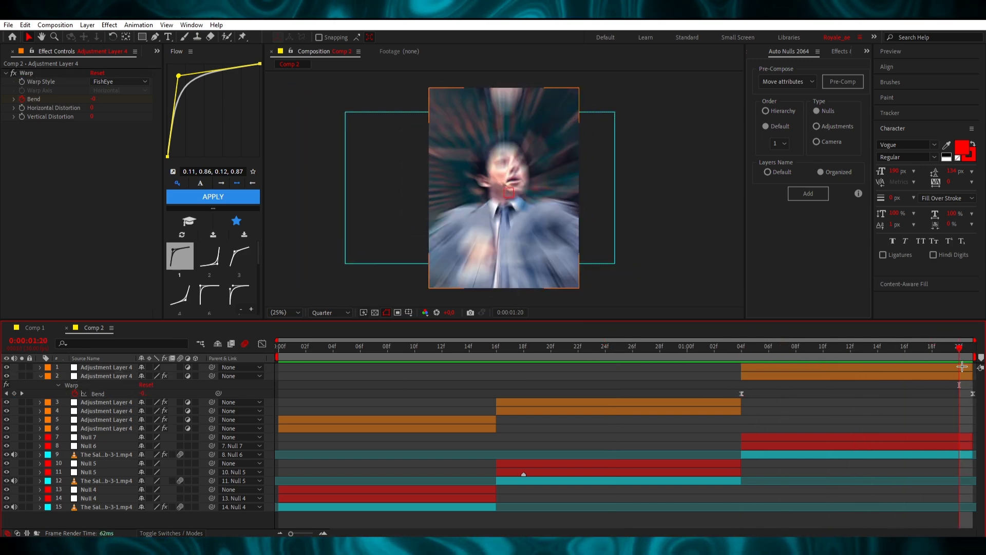
# Step: Apply Warp to the third clip's upper adjustment layer, set it to FishEye, and add a Bend keyframe of -100
pyautogui.click(887, 365)
pyautogui.hotkey('ctrl', 'space')
pyautogui.write('war')
pyautogui.click(886, 364)
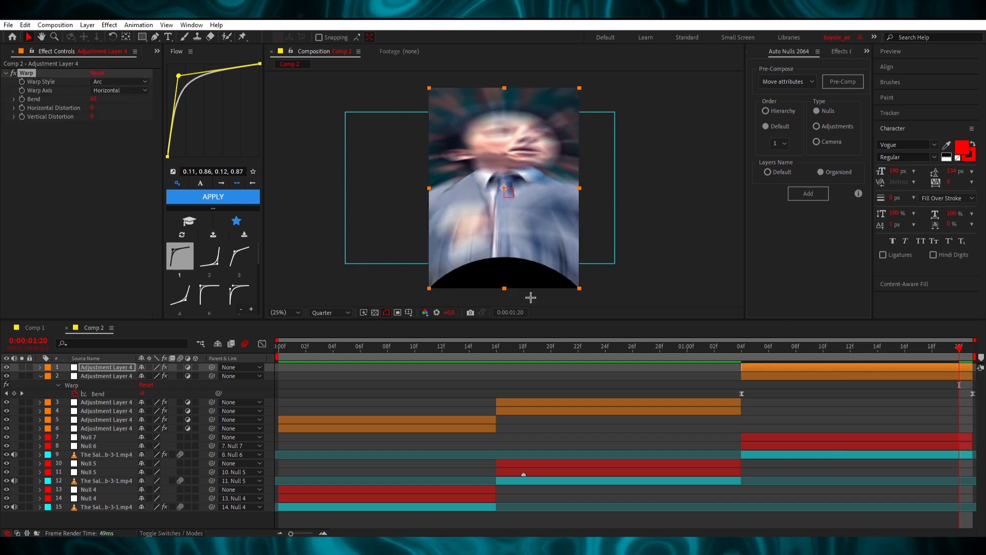
pyautogui.click(102, 82)
pyautogui.moveTo(92, 99); pyautogui.dragTo(3, 100)
pyautogui.click(21, 99)
pyautogui.press('u')
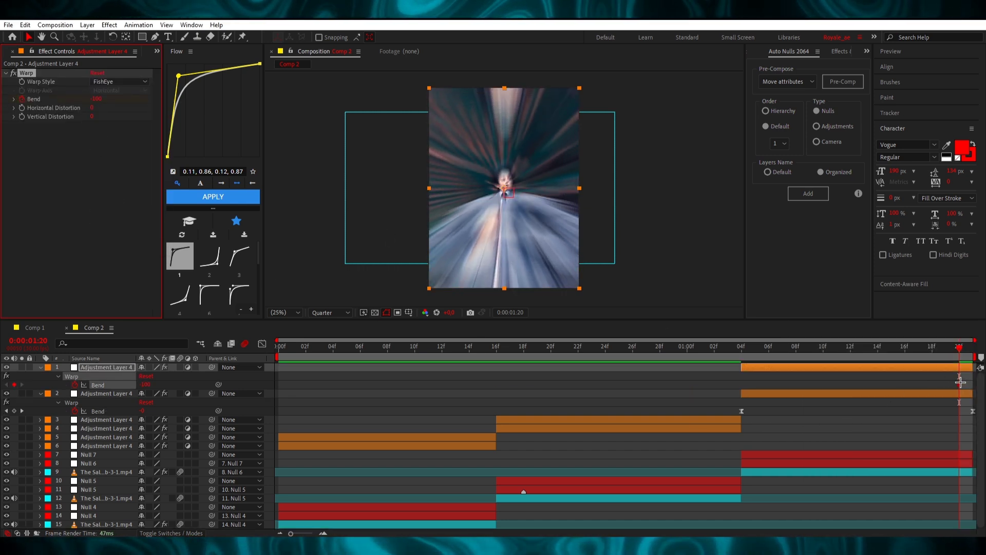
# Step: Animate the upper layer's Bend from 0 to -100 over the third clip, ease it with the 0.89, 0.11, 0.90, 0.12 curve, and preview
pyautogui.moveTo(960, 384); pyautogui.dragTo(968, 388)
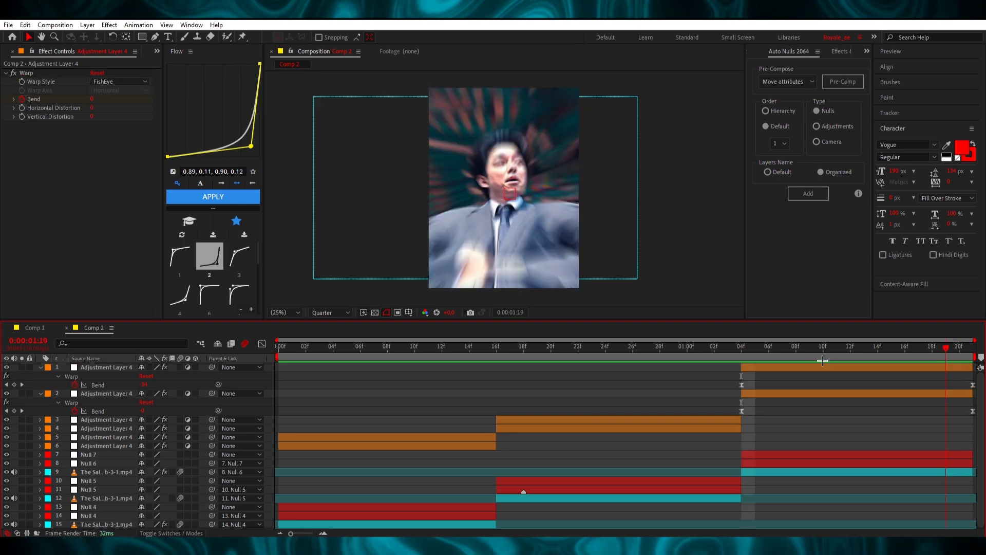
pyautogui.moveTo(751, 350); pyautogui.dragTo(196, 380)
pyautogui.press('space')
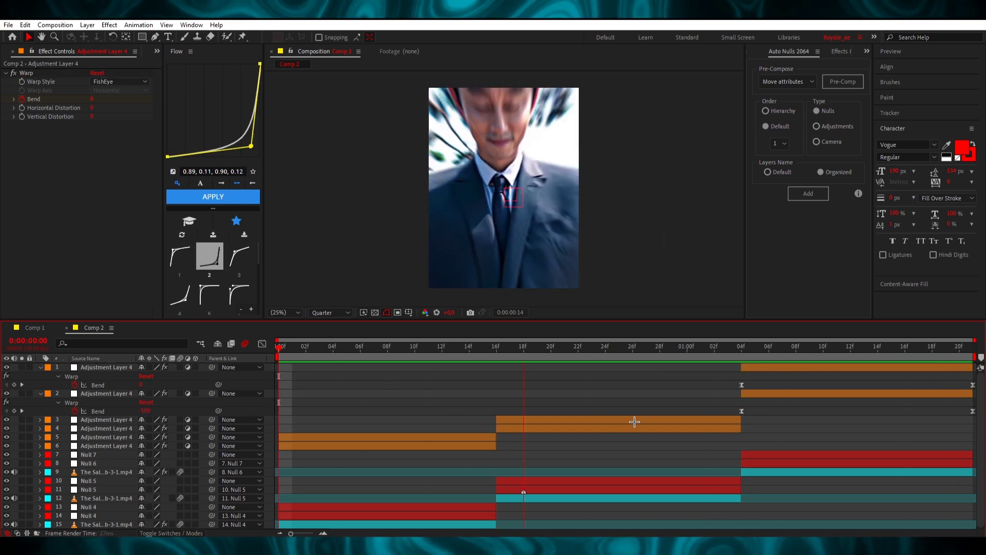
pyautogui.press('space')
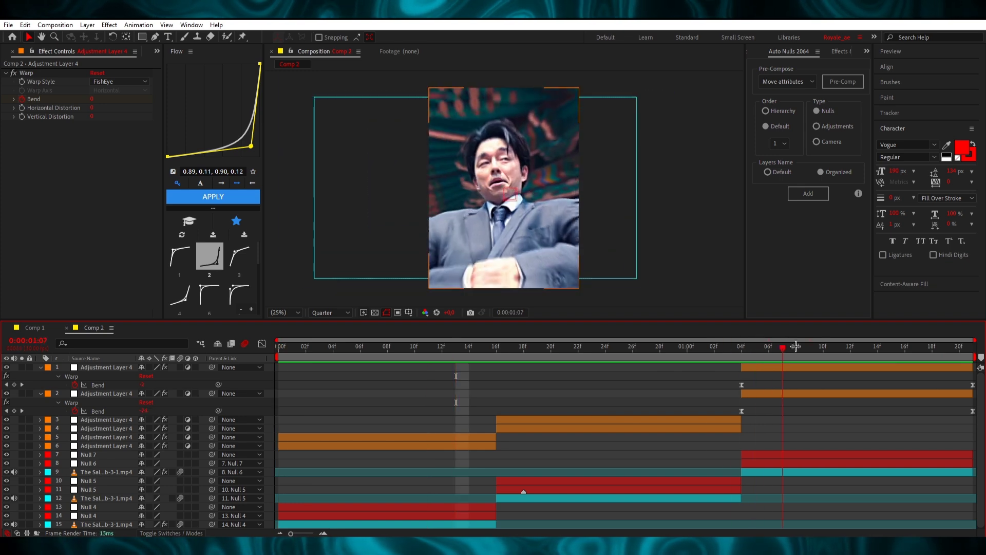
# Step: Collapse the keyframes, review Comp 2 with all its adjustment layers selected, and play back Comp 1
pyautogui.press('u')
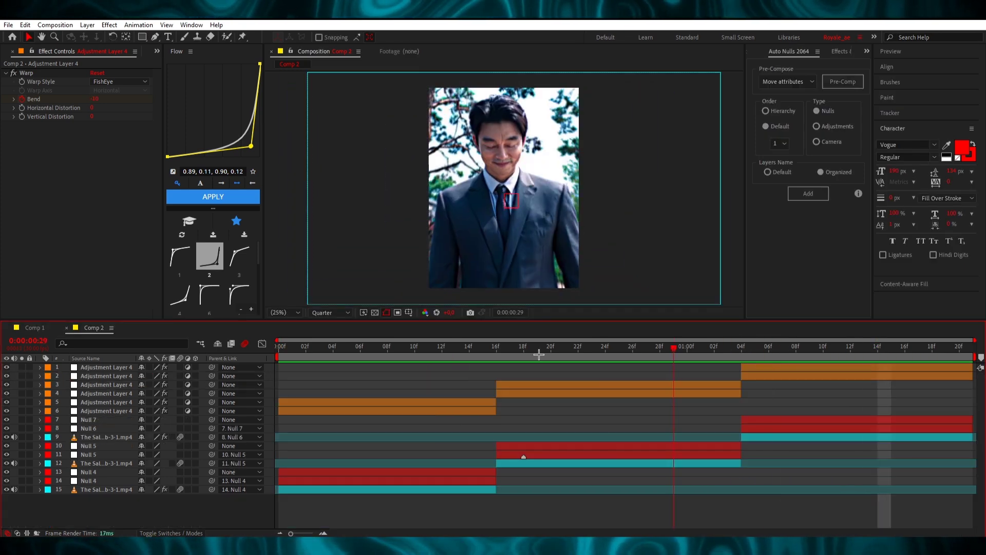
pyautogui.press('Home')
pyautogui.click(361, 411)
pyautogui.keyDown('shift'); pyautogui.click(793, 367); pyautogui.keyUp('shift')
pyautogui.moveTo(329, 347); pyautogui.dragTo(960, 365)
pyautogui.click(647, 375)
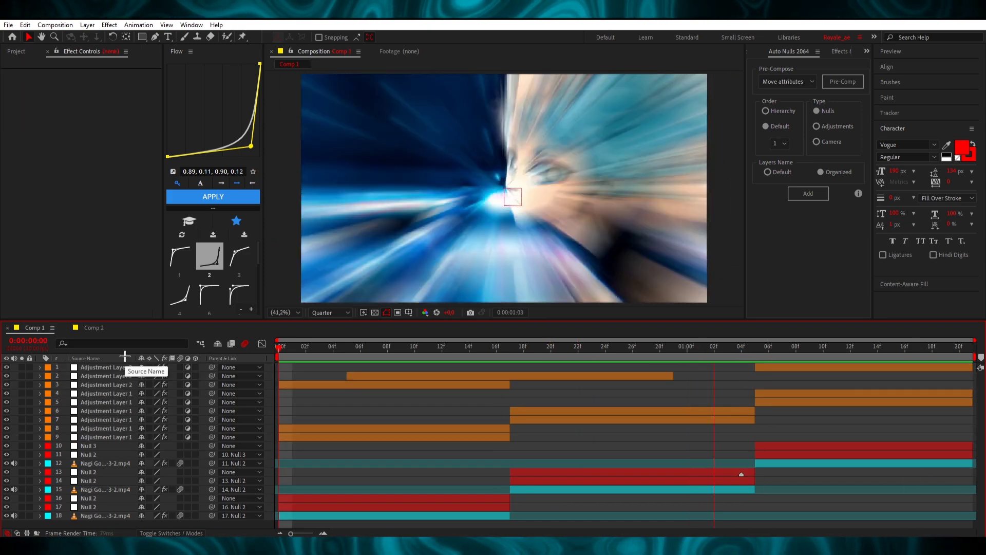